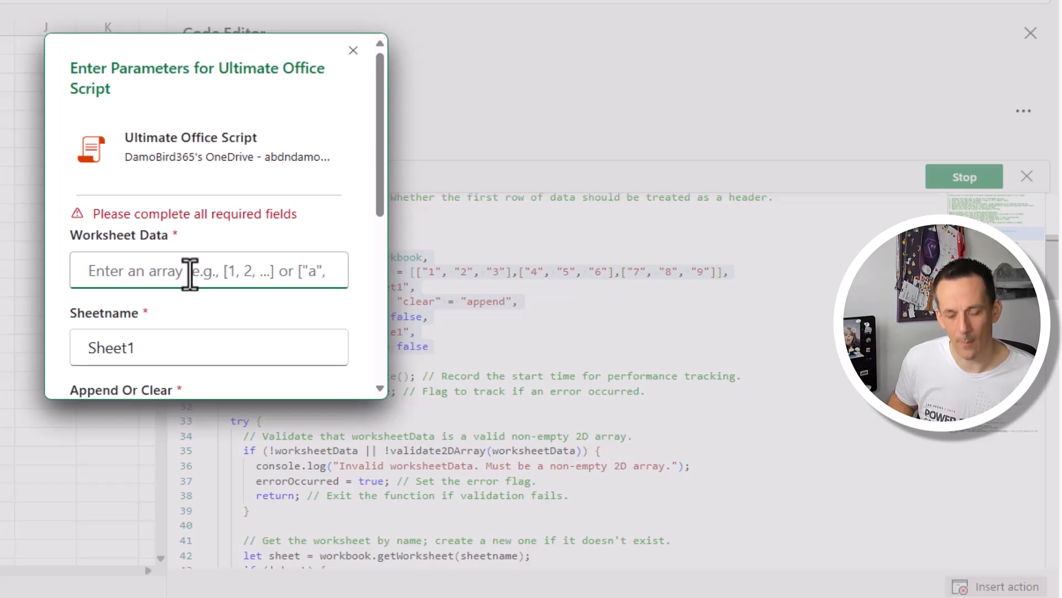
# Step: Set Worksheet Data to [["1", "2", "3"],["4", "5", "6"],["7", "8", "9"]], review the other parameters, and run the Ultimate Office Script in append mode
pyautogui.write('[["1", "2", "3"],["4", "5", "6"],["7", "8", "9"]]')
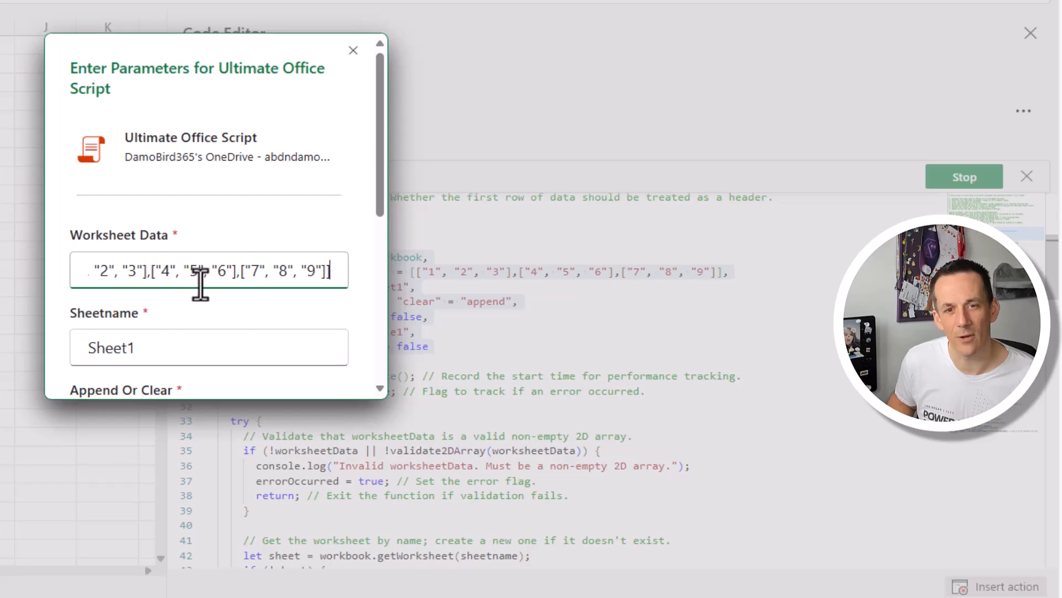
pyautogui.scroll(-3, 199, 285)
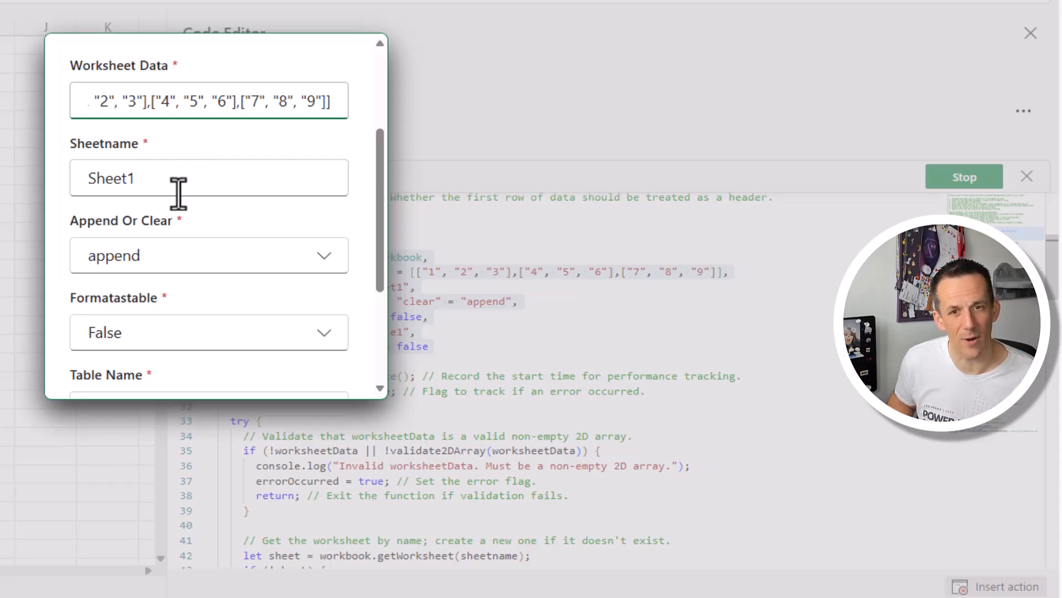
pyautogui.click(171, 256)
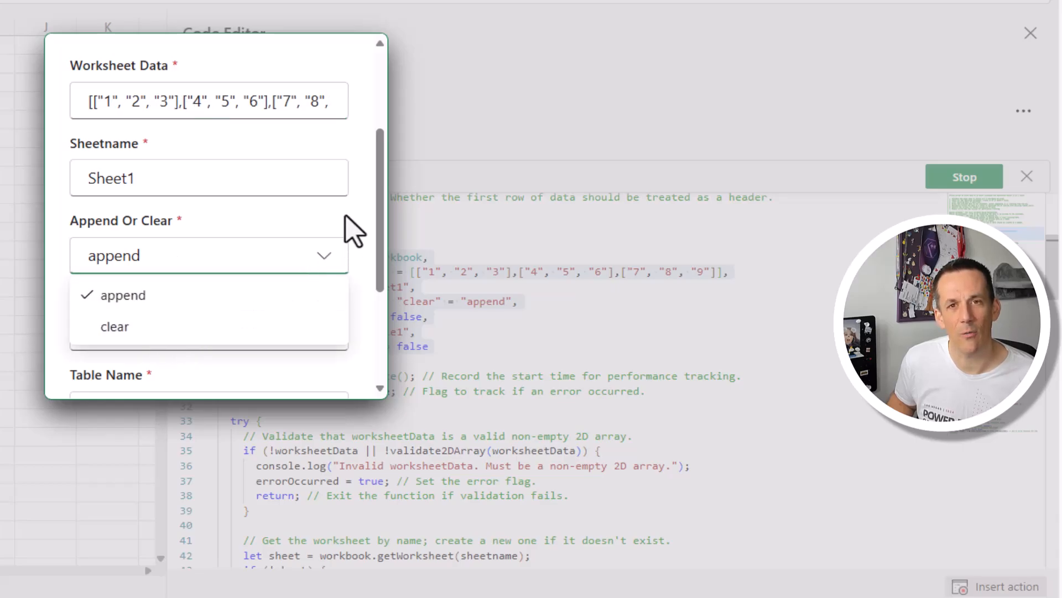
pyautogui.click(353, 230)
pyautogui.scroll(-3, 276, 255)
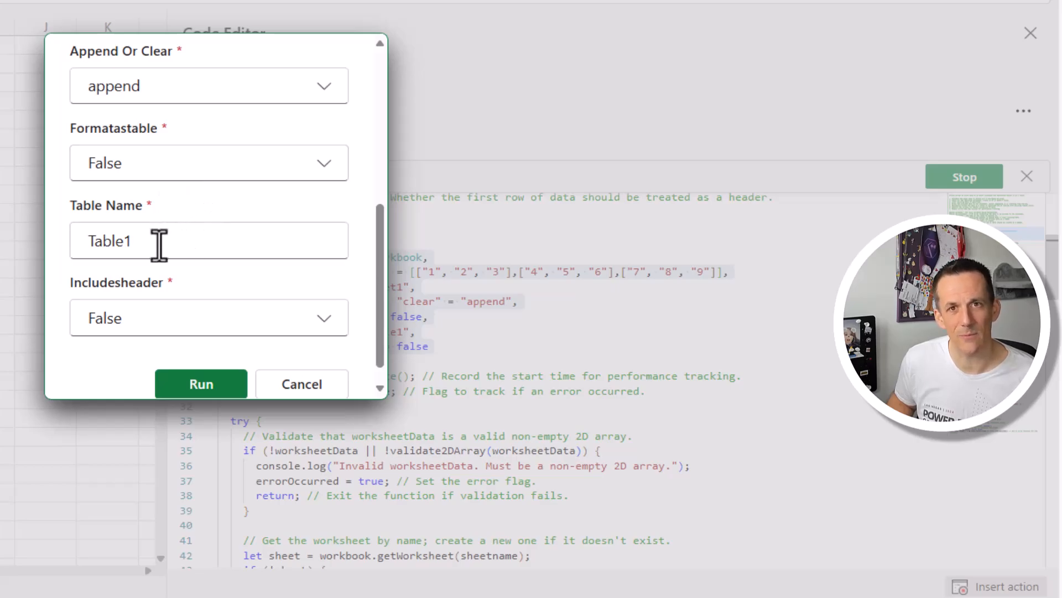
pyautogui.scroll(-1, 158, 246)
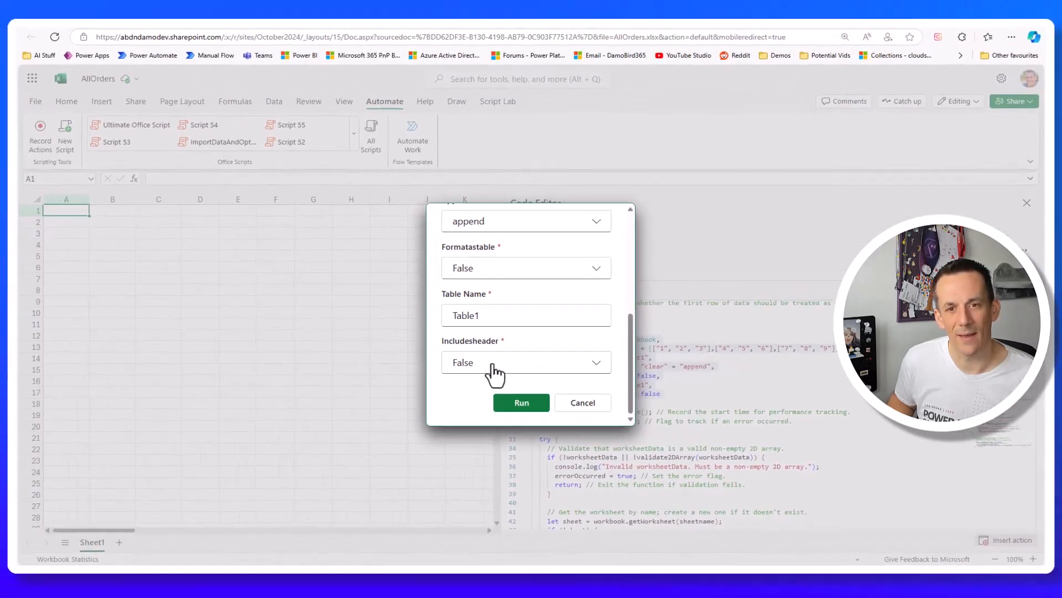
pyautogui.click(521, 408)
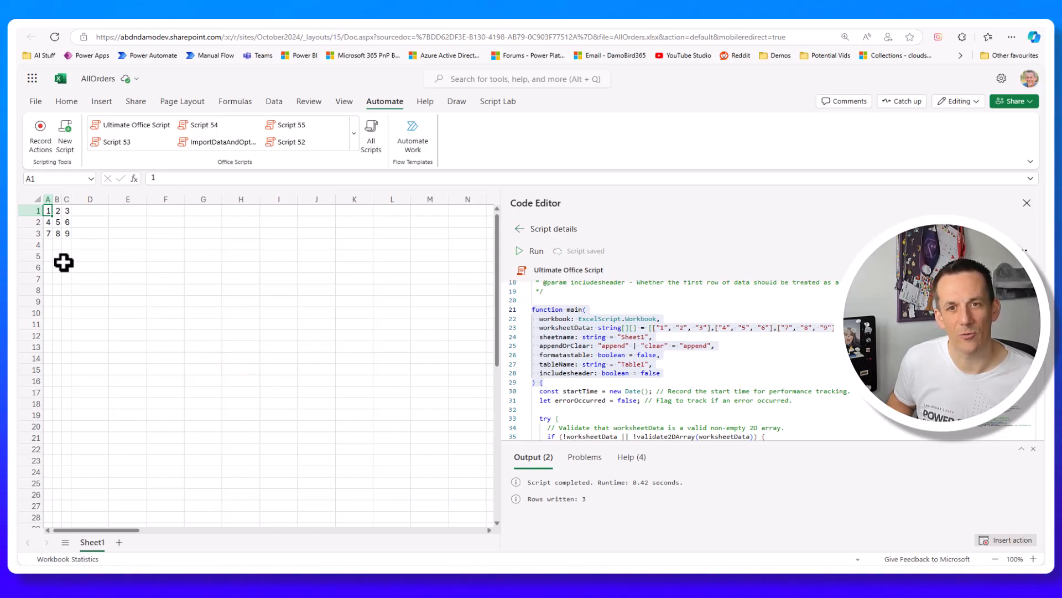
# Step: Start another run of the Ultimate Office Script with Worksheet Data [["1", "2", "3"],["4", "5", "6"],["7", "8", "9"]]
pyautogui.click(531, 251)
pyautogui.click(482, 347)
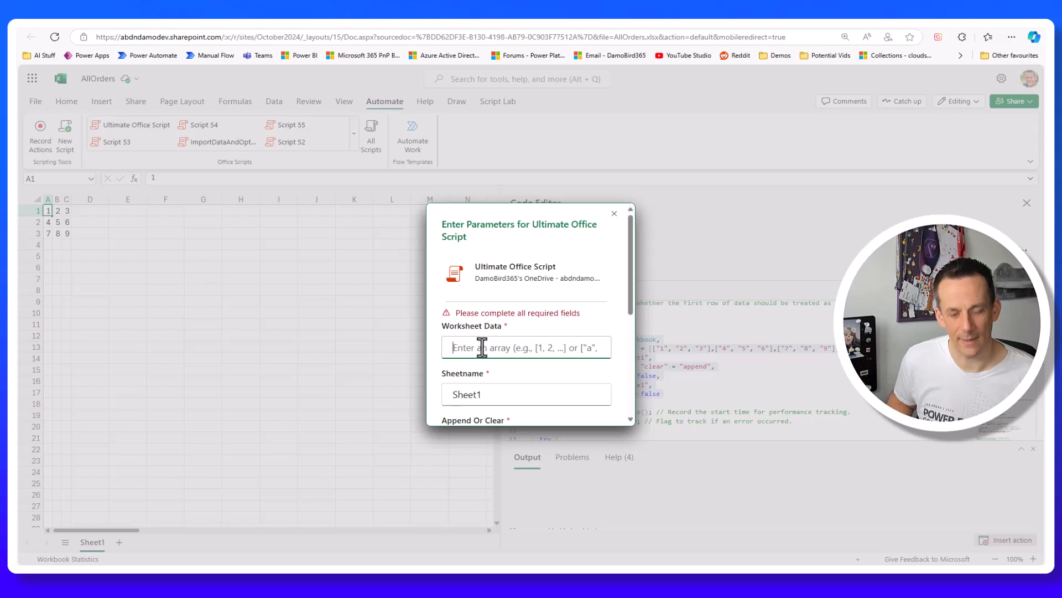
pyautogui.write('[["1", "2", "3"],["4", "5", "6"],["7", "8", "9"]]')
# Step: Set Formatastable to True and the table name to Table123, and run the script
pyautogui.scroll(-3, 522, 346)
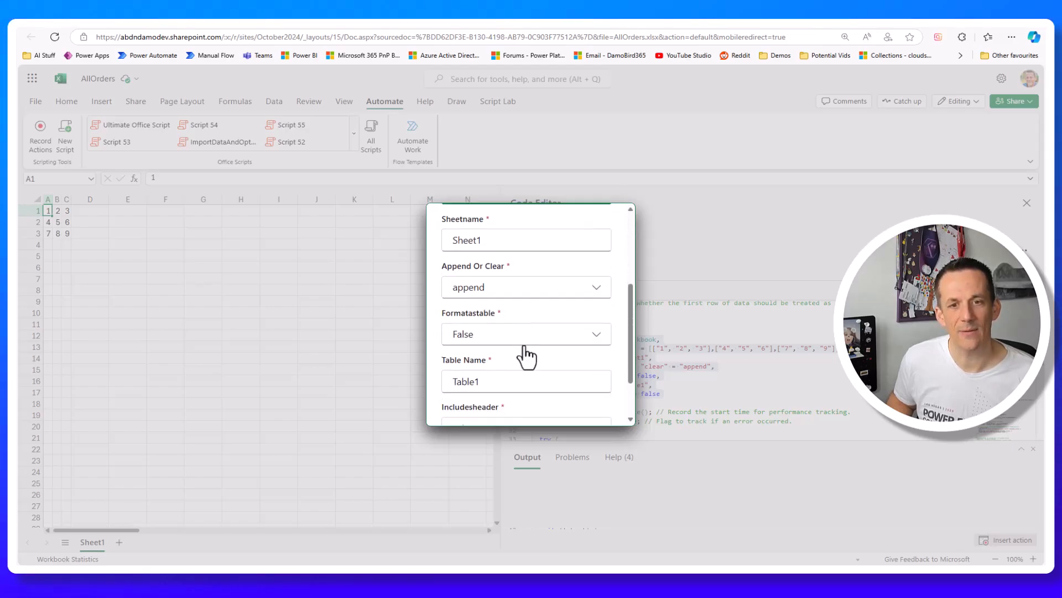
pyautogui.click(503, 338)
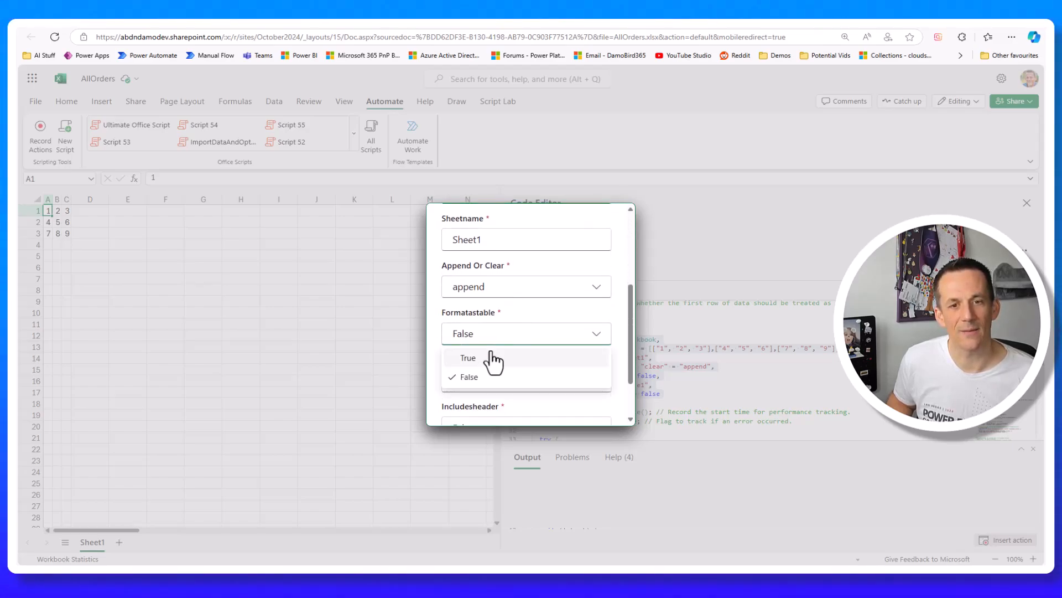
pyautogui.click(490, 359)
pyautogui.click(496, 381)
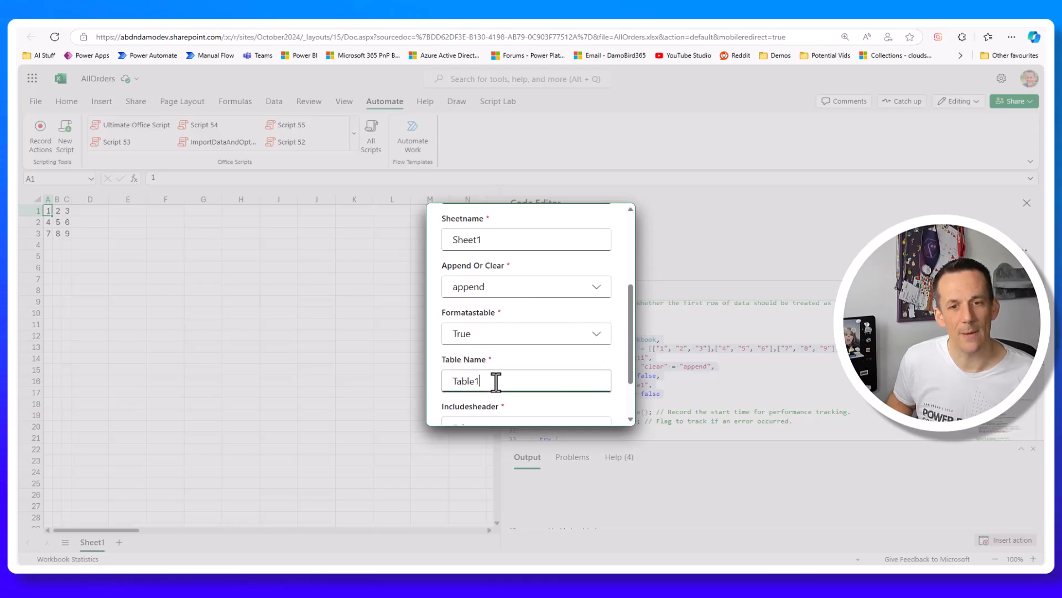
pyautogui.write('23')
pyautogui.scroll(-3, 573, 381)
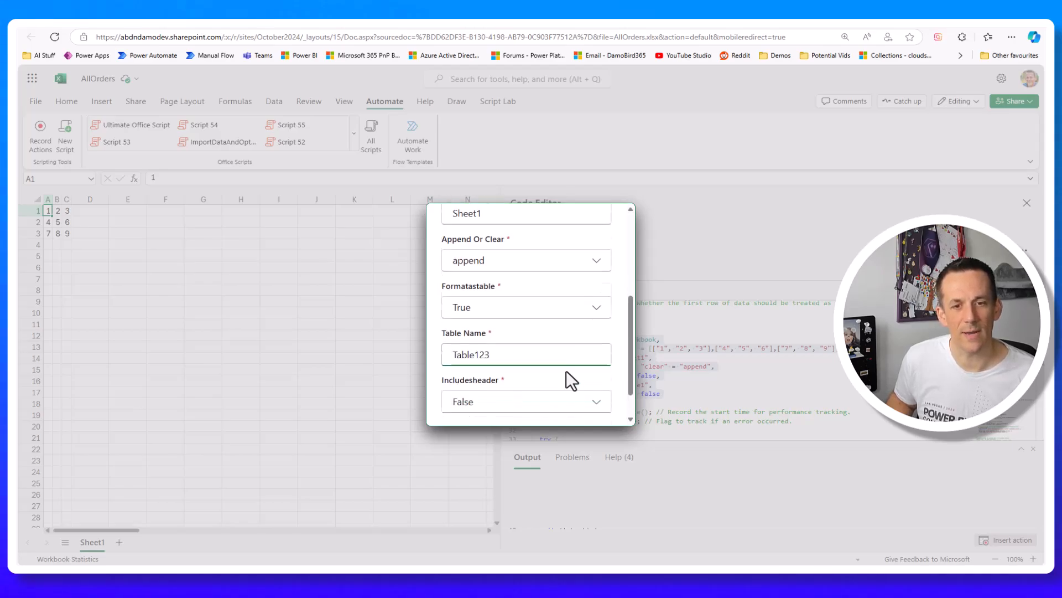
pyautogui.click(526, 408)
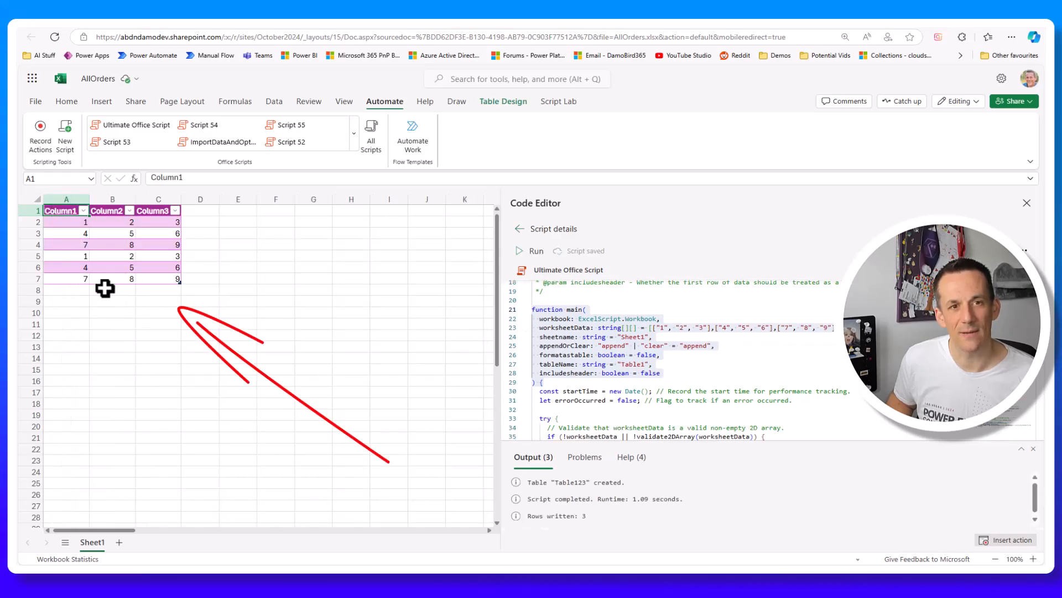
# Step: Check the name of the new table on Sheet1 in its table properties
pyautogui.click(121, 244)
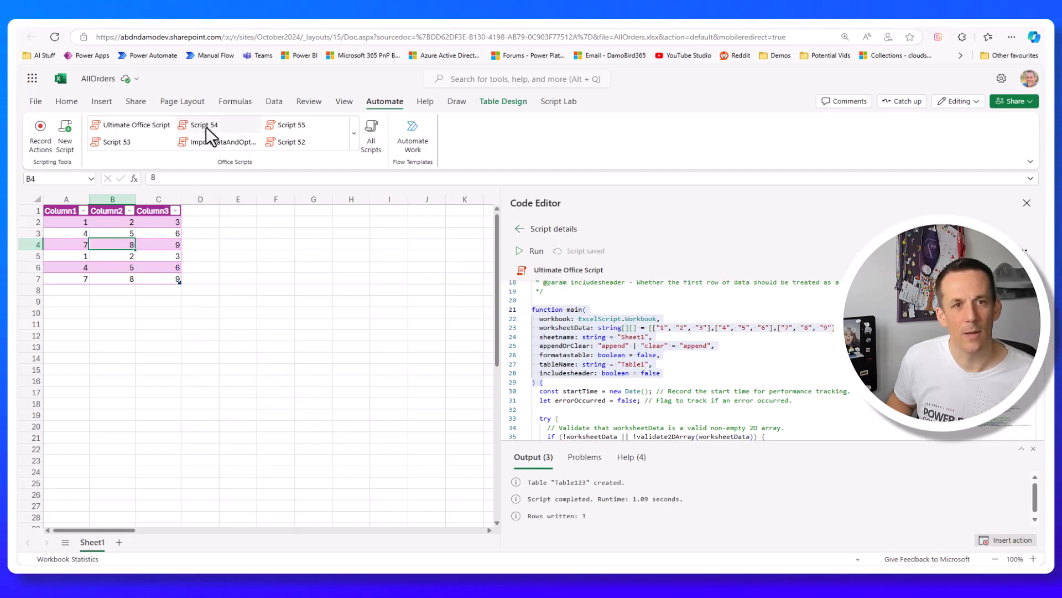
pyautogui.click(504, 101)
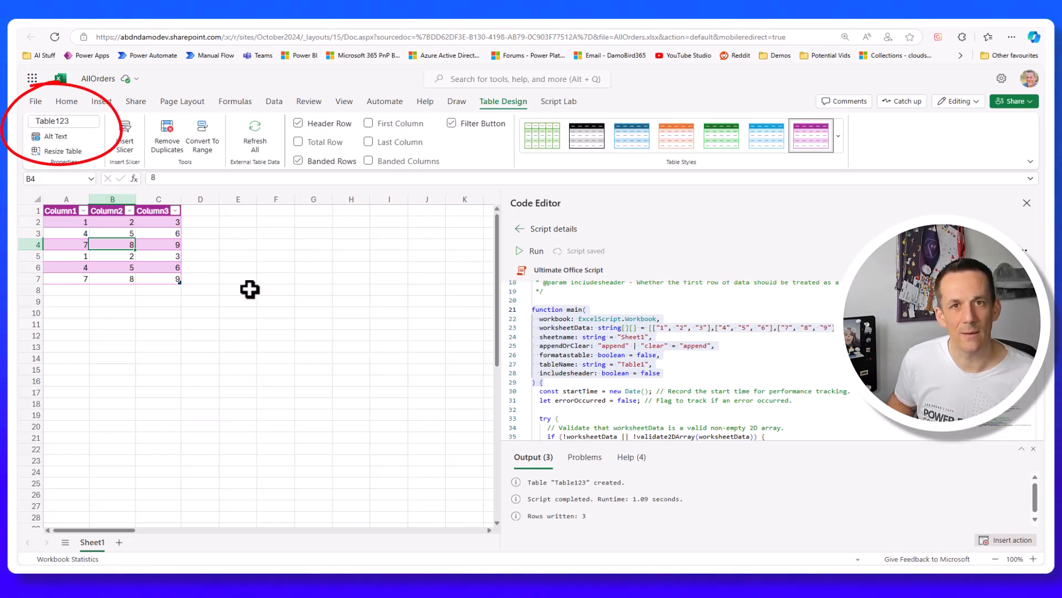
pyautogui.click(390, 105)
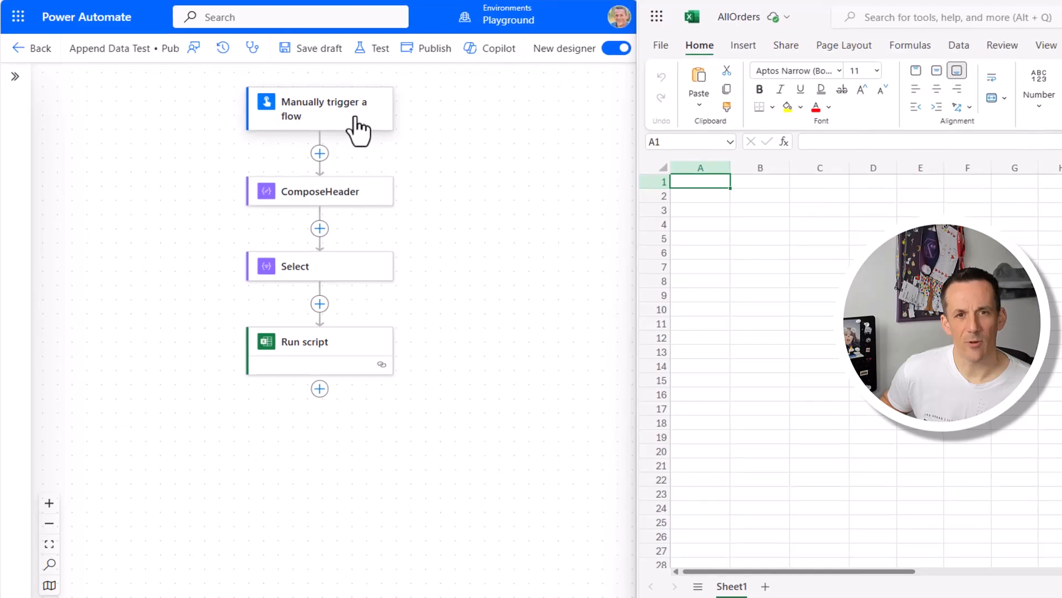
# Step: Examine the flow's manual trigger, the header array in ComposeHeader, and the range and map expressions in the Select action
pyautogui.click(354, 113)
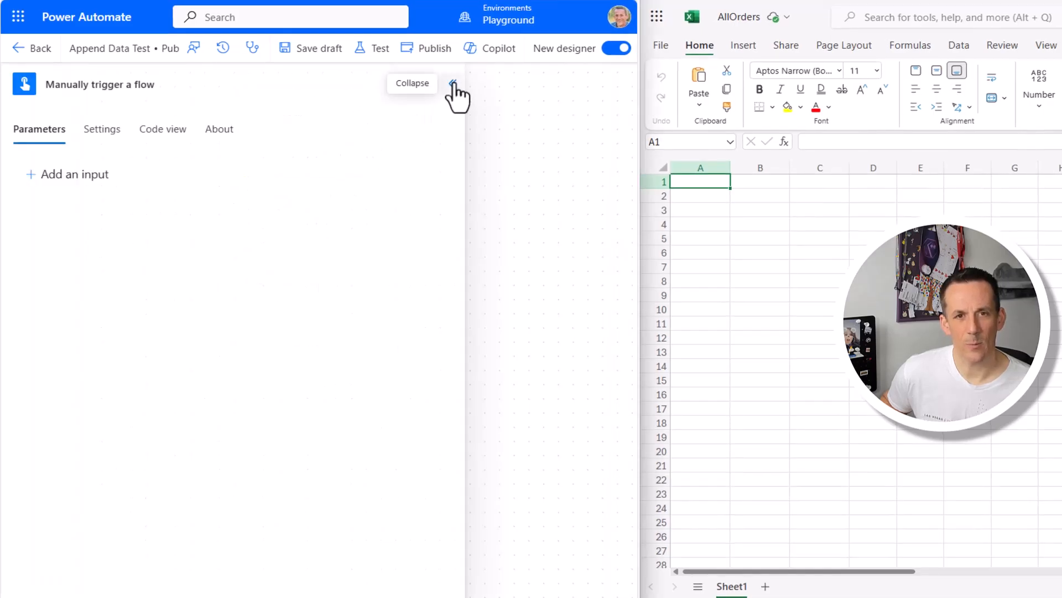
pyautogui.click(452, 84)
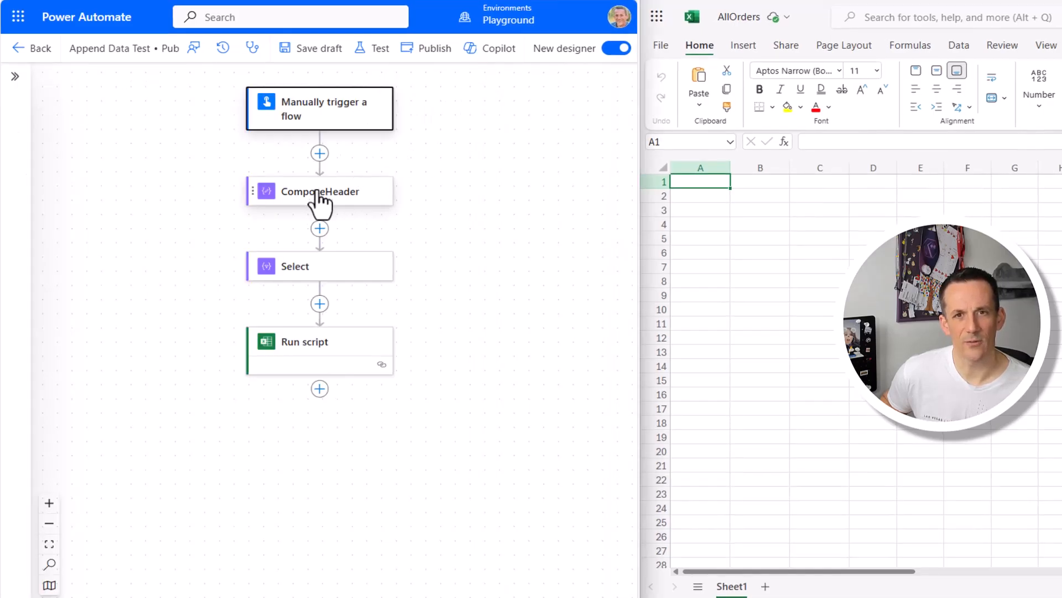
pyautogui.click(318, 193)
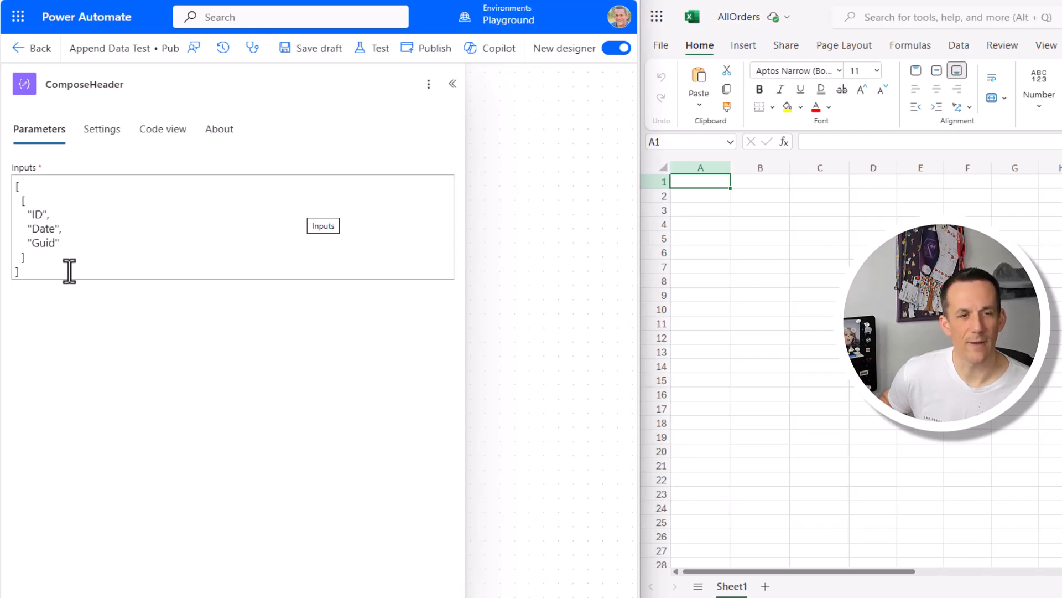
pyautogui.moveTo(69, 271); pyautogui.dragTo(25, 209)
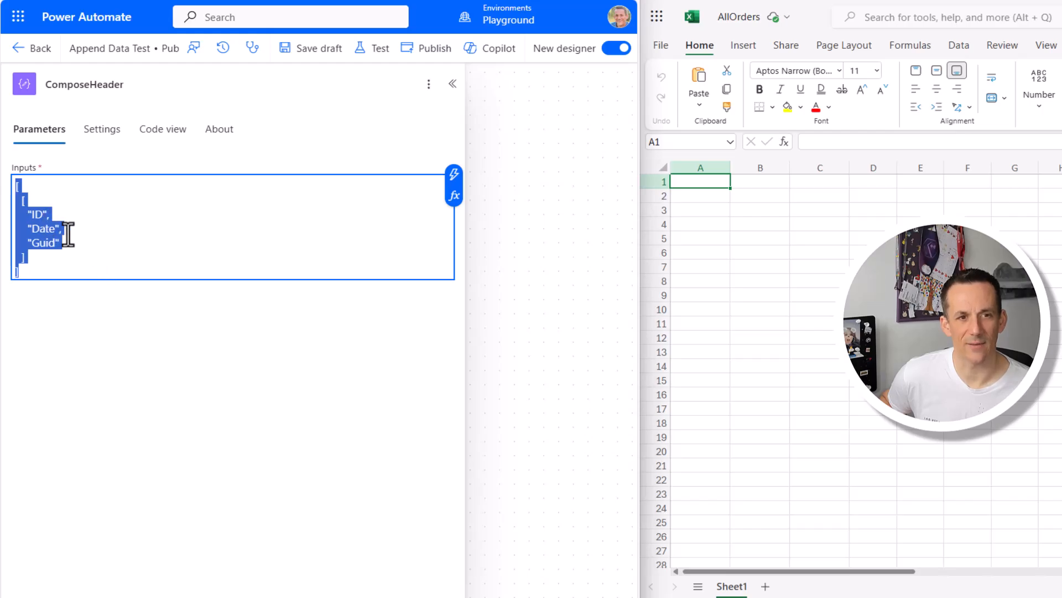
pyautogui.click(345, 271)
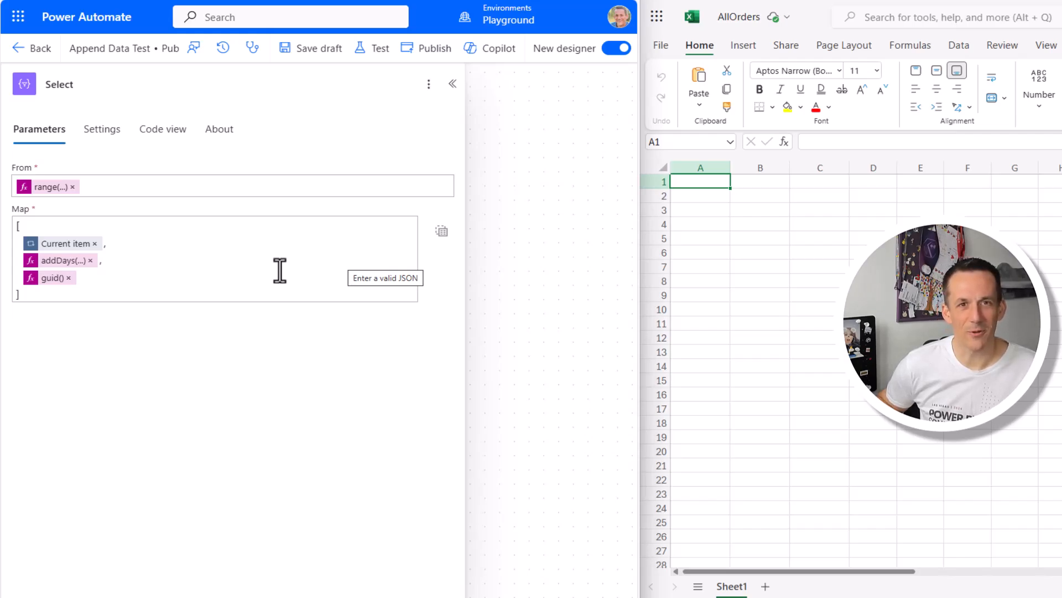
pyautogui.click(36, 189)
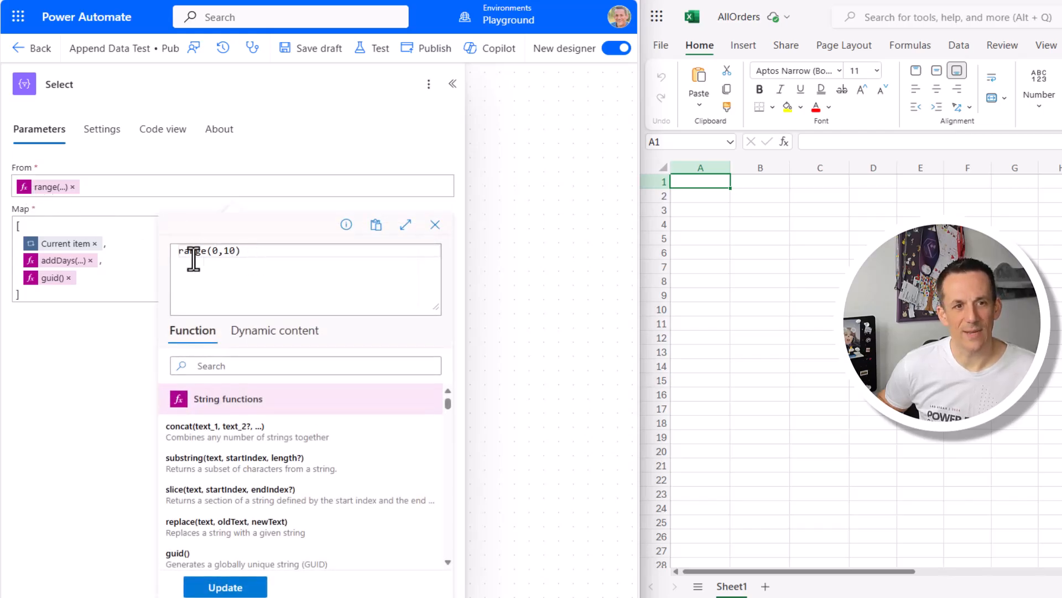
pyautogui.click(157, 253)
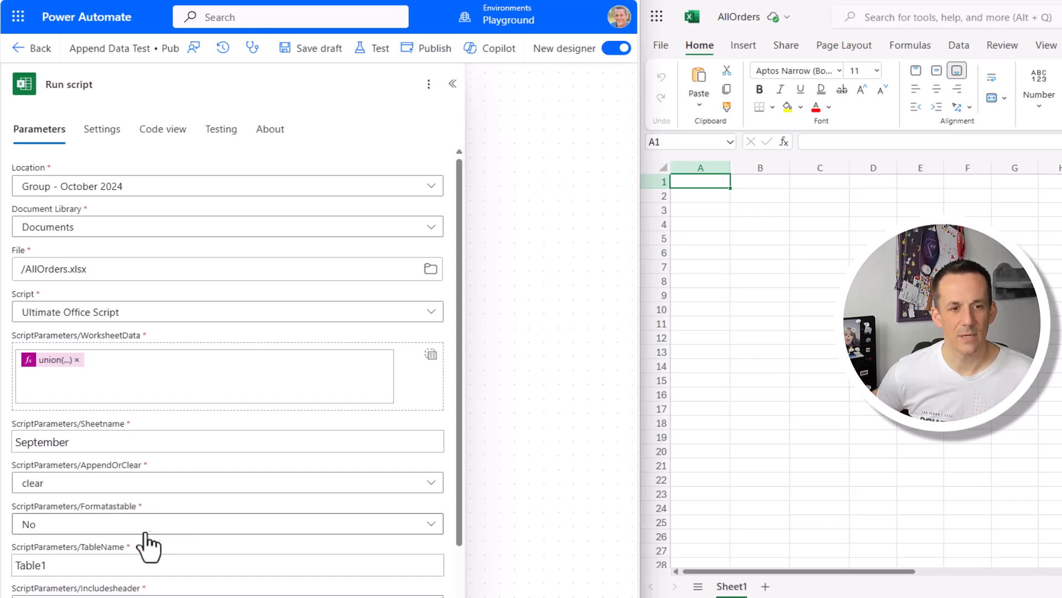
# Step: Review the Run script parameters, test the flow, and open the September sheet in the AllOrders workbook
pyautogui.scroll(-1, 138, 537)
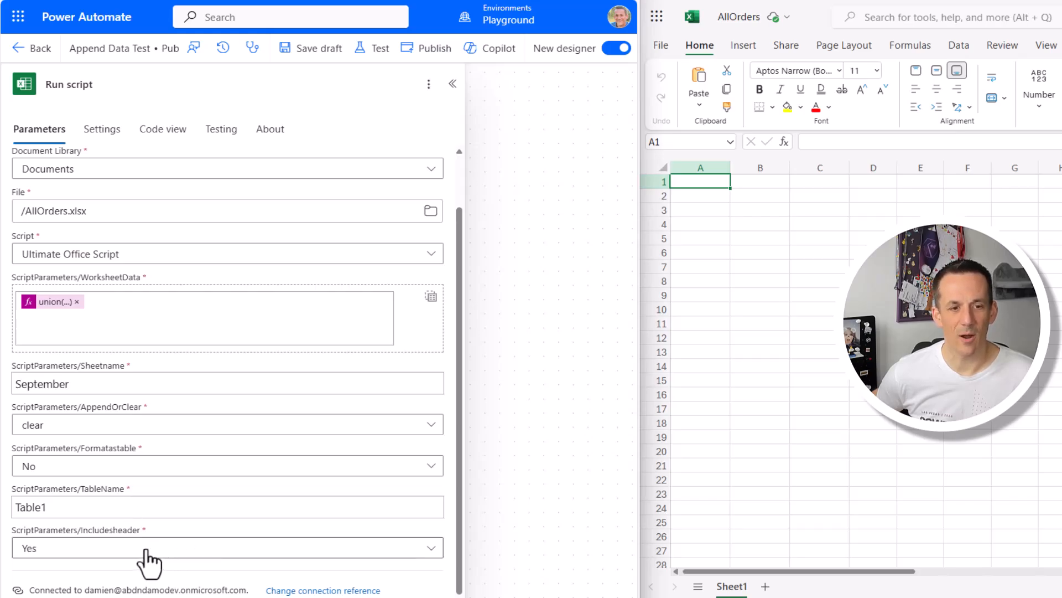
pyautogui.click(375, 49)
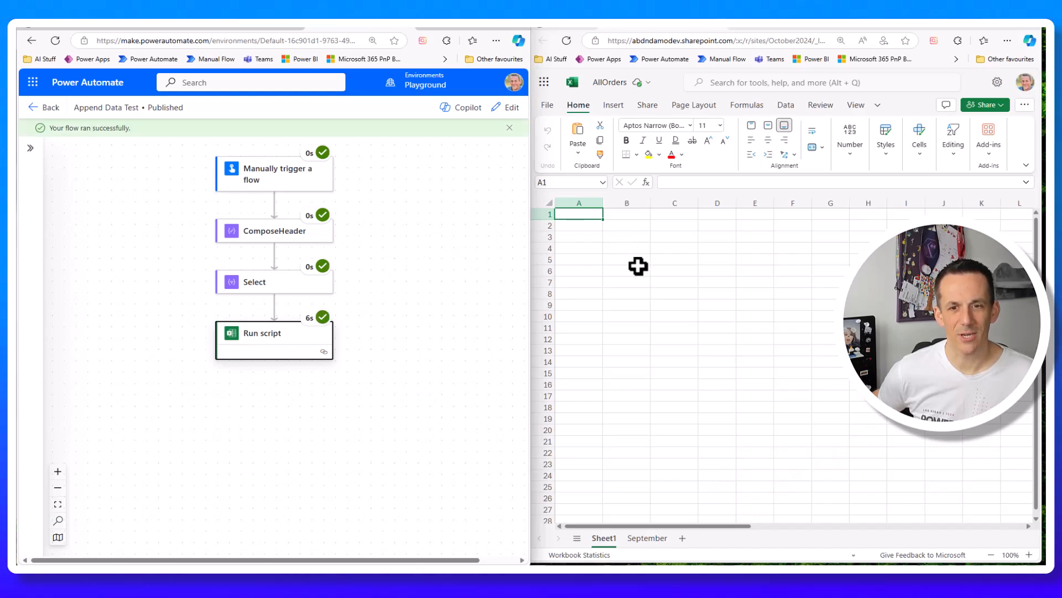
pyautogui.click(648, 538)
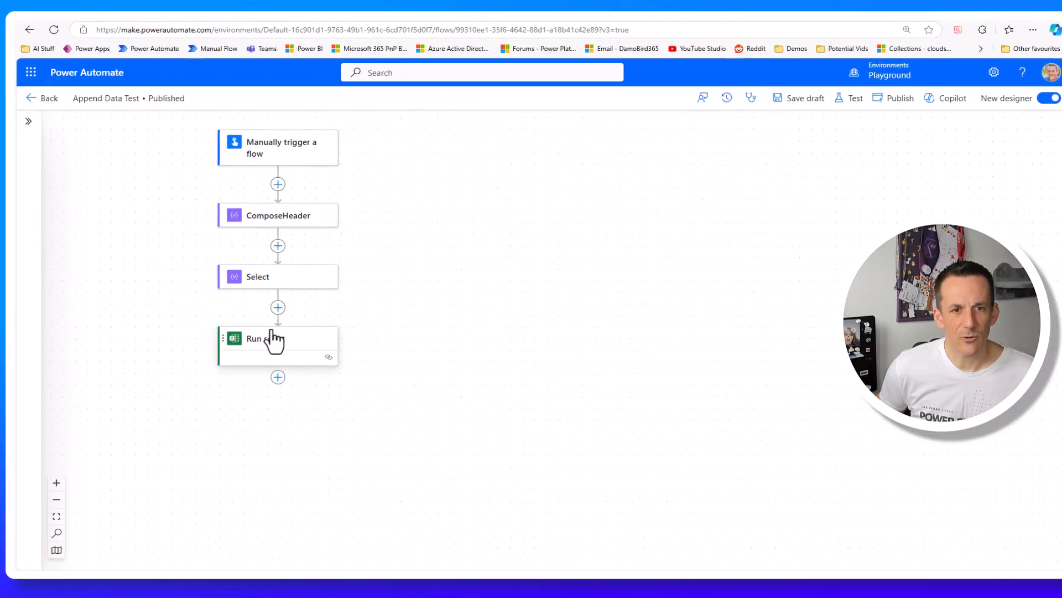
# Step: Replace the Sheetname parameter of the Run script action with the expression utcNow('MMMM')
pyautogui.click(323, 339)
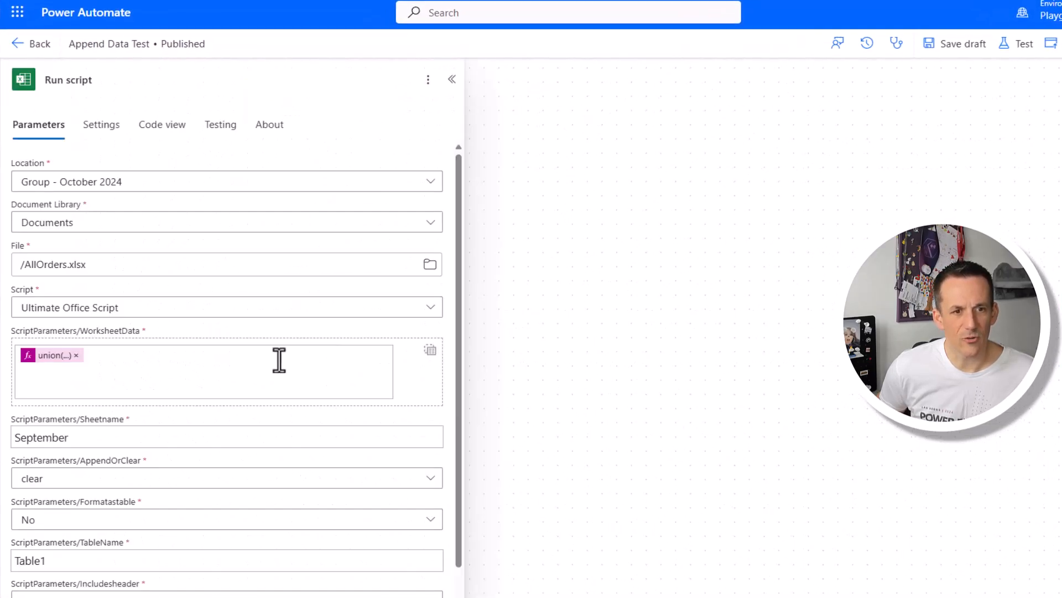
pyautogui.click(96, 443)
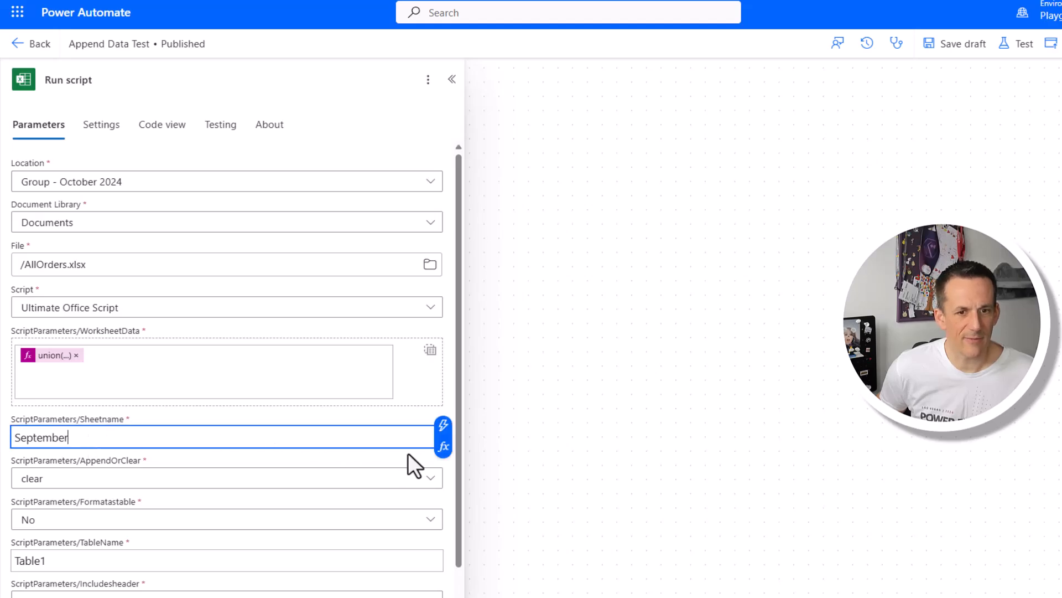
pyautogui.doubleClick(114, 434)
pyautogui.press('BackSpace')
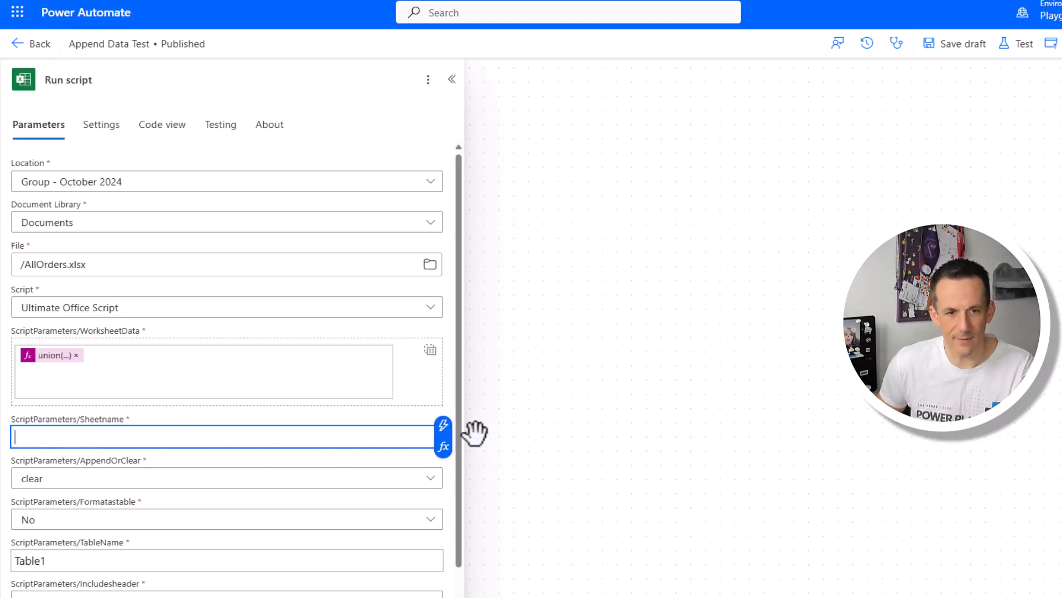
pyautogui.click(443, 446)
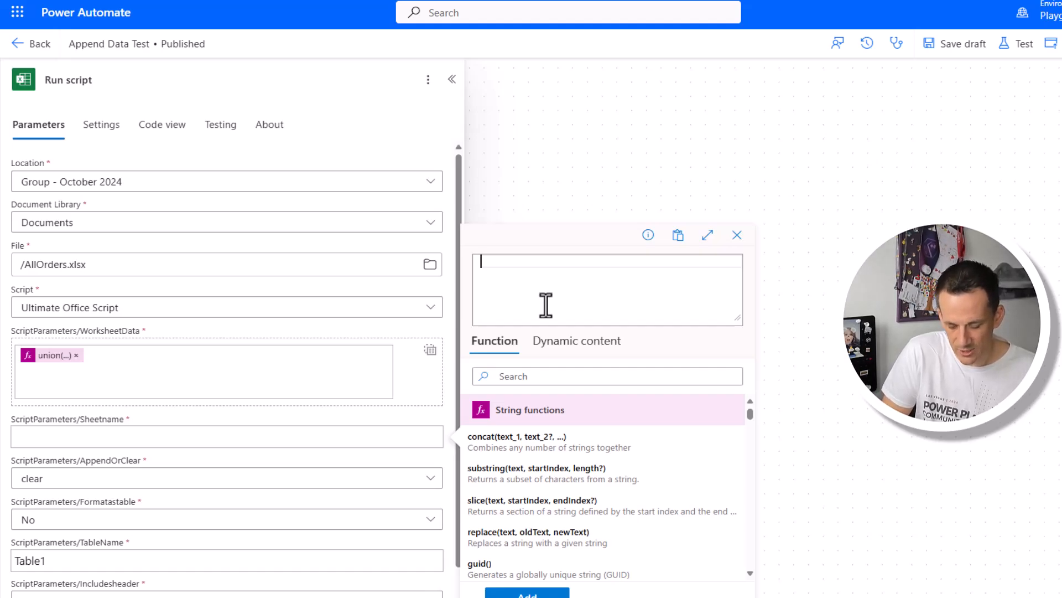
pyautogui.write('utc')
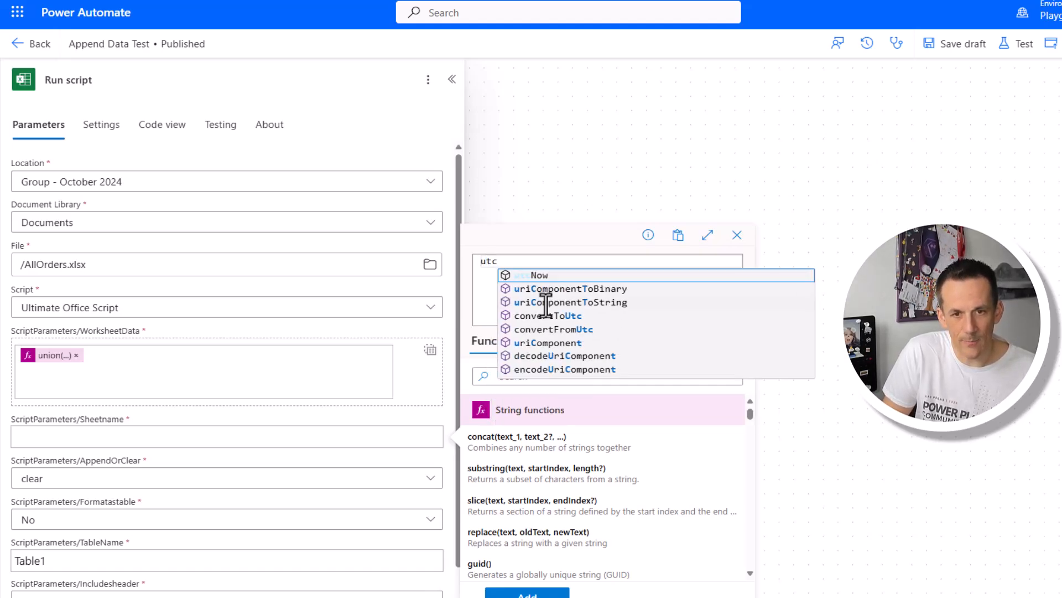
pyautogui.click(564, 274)
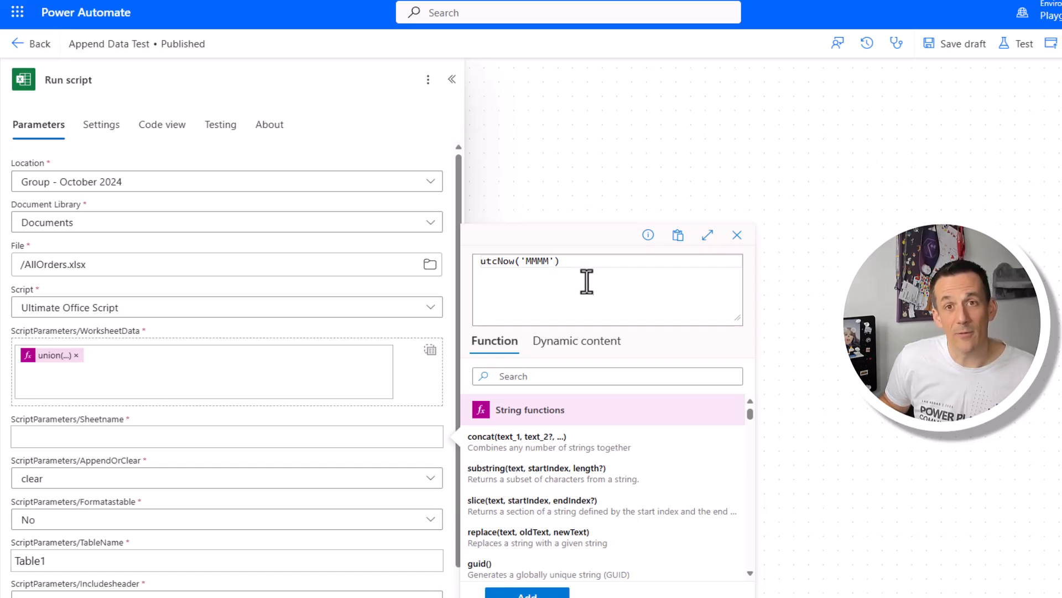
pyautogui.click(550, 595)
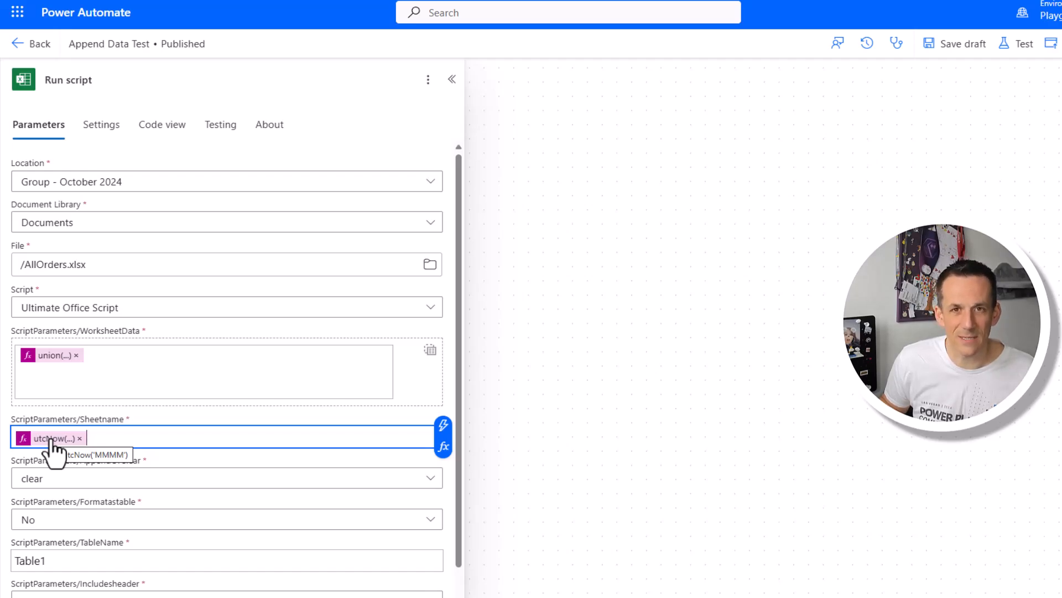
# Step: Set the Run script action's AppendOrClear parameter to append and Formatastable to Yes
pyautogui.click(88, 494)
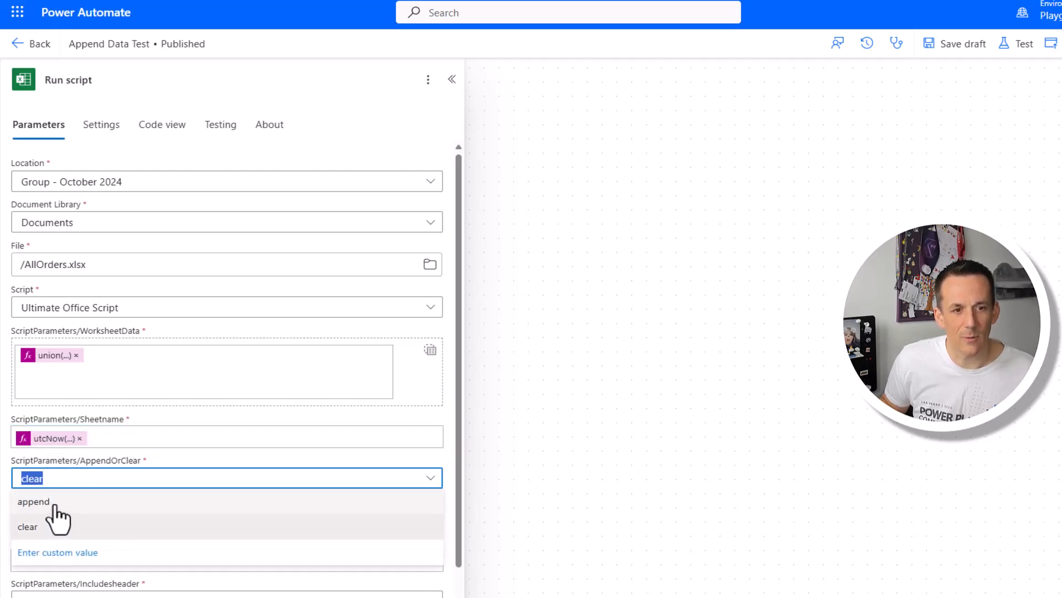
pyautogui.click(86, 502)
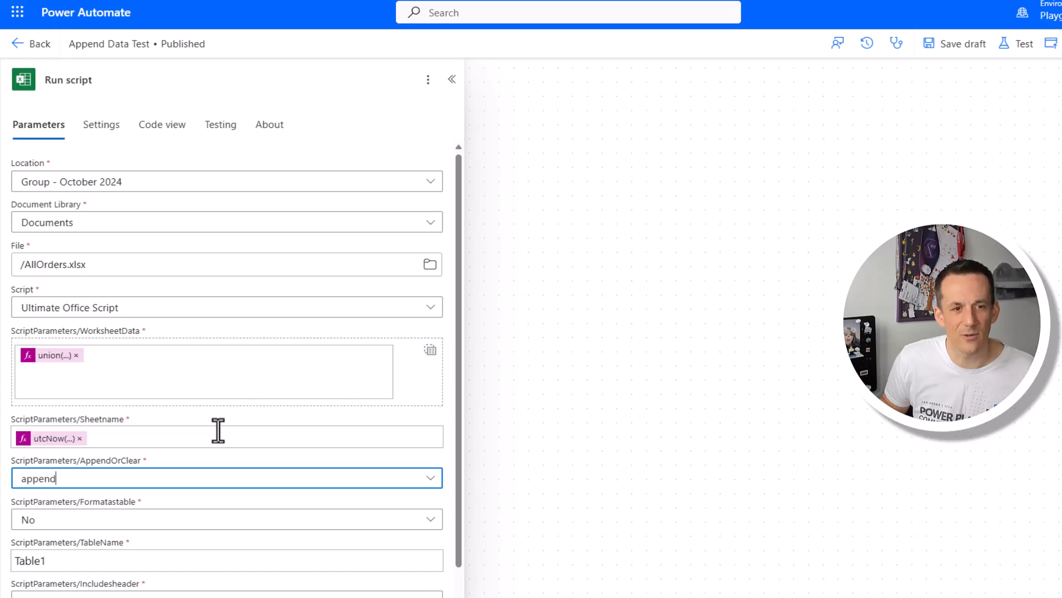
pyautogui.scroll(-1, 218, 431)
pyautogui.click(128, 478)
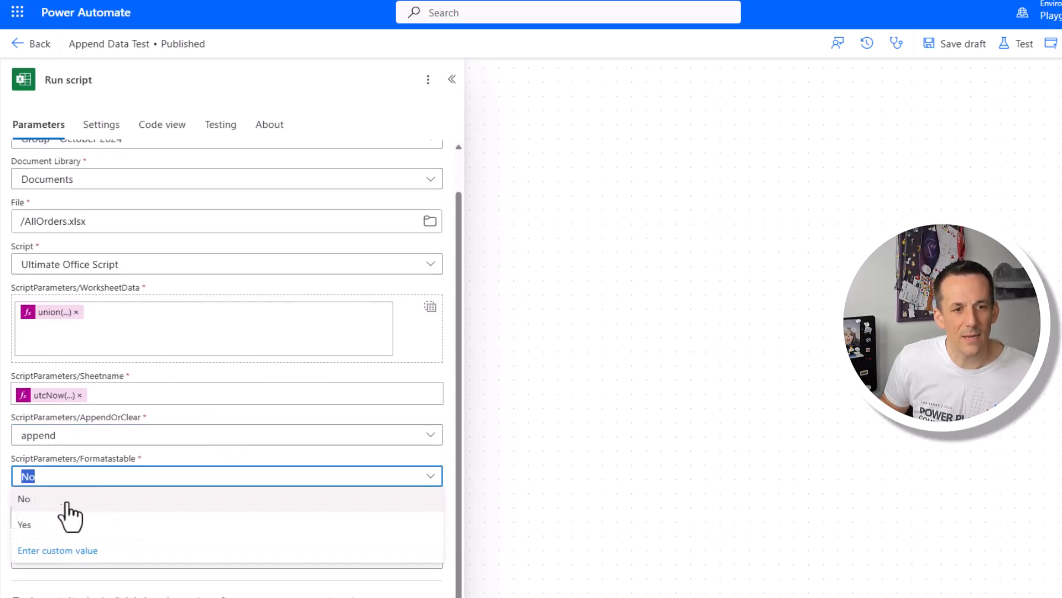
pyautogui.click(51, 521)
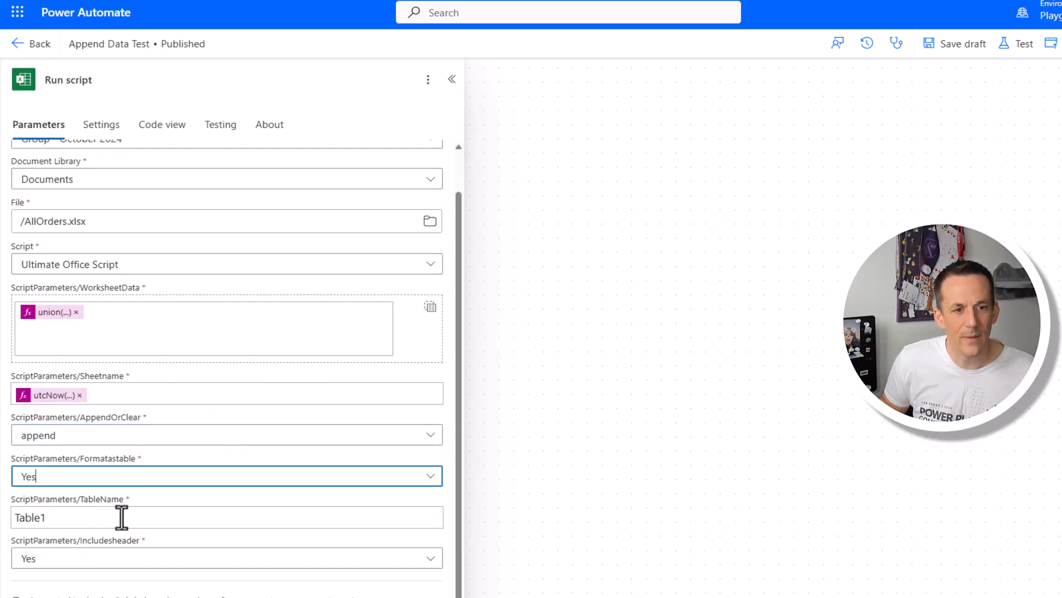
# Step: Replace the TableName parameter with the expression utcNow('MMMM'), copied from the Sheetname parameter
pyautogui.click(86, 518)
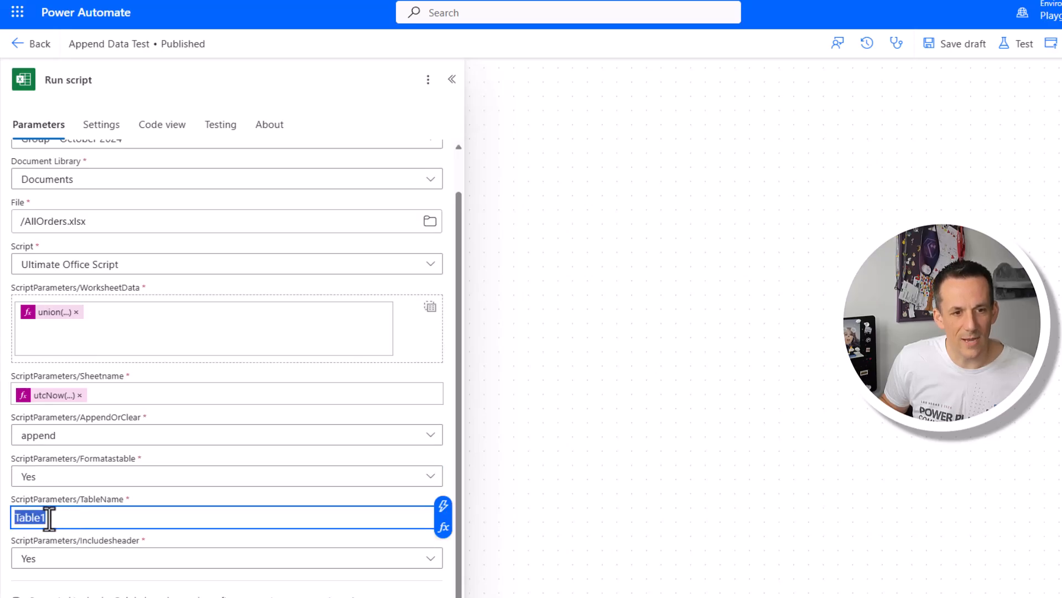
pyautogui.click(54, 396)
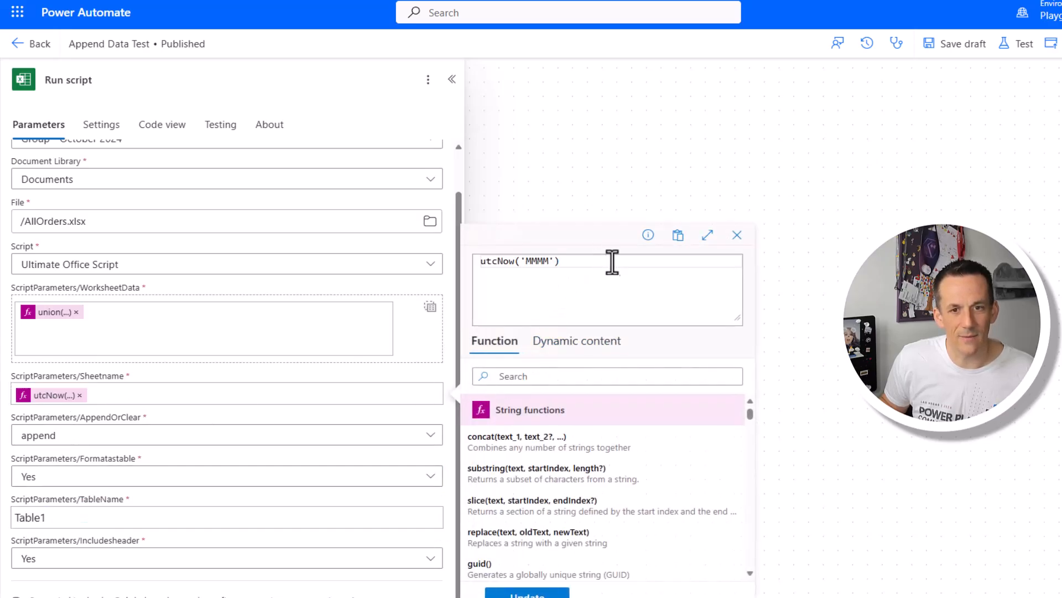
pyautogui.moveTo(611, 258); pyautogui.dragTo(467, 261)
pyautogui.hotkey('ctrl', 'c')
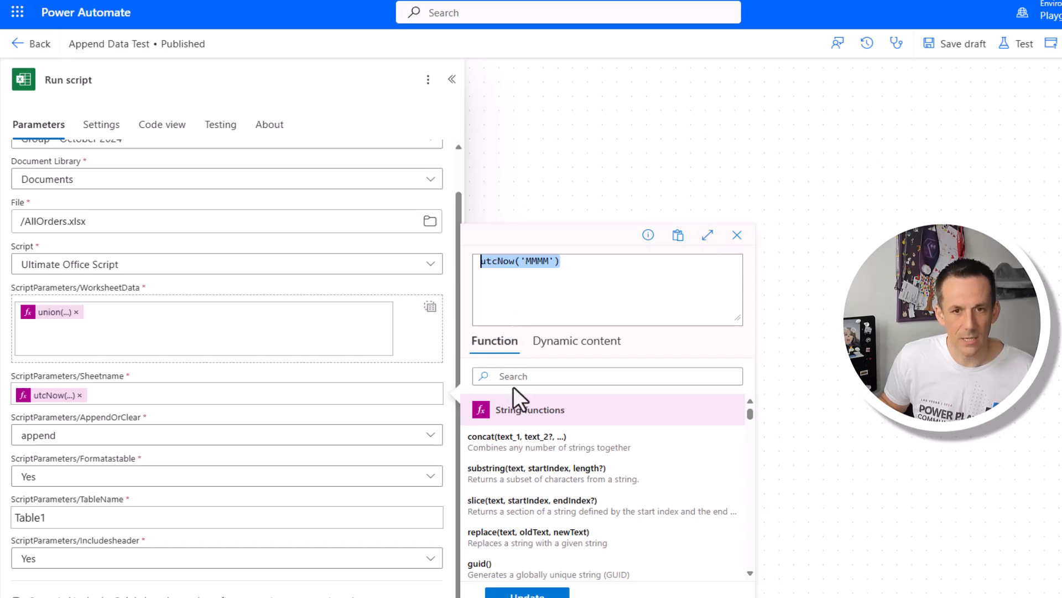
pyautogui.doubleClick(215, 516)
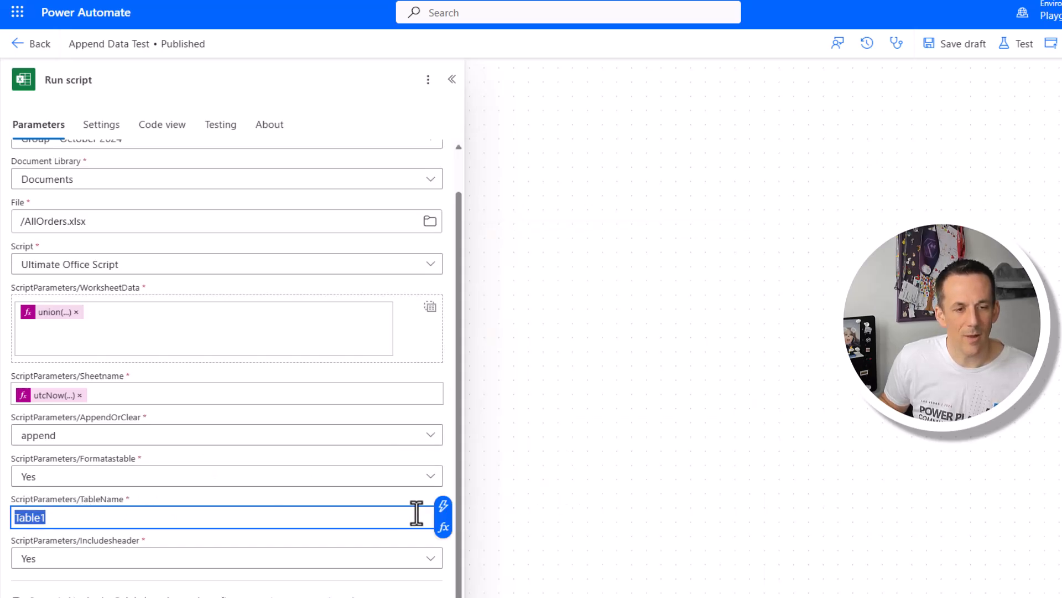
pyautogui.click(443, 527)
pyautogui.hotkey('ctrl', 'v')
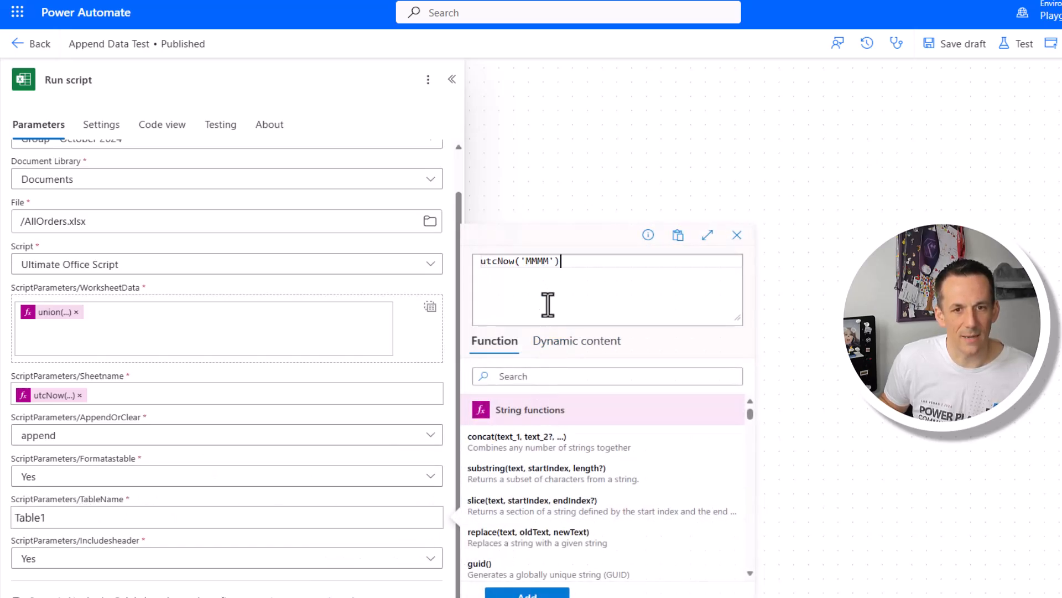
pyautogui.click(498, 592)
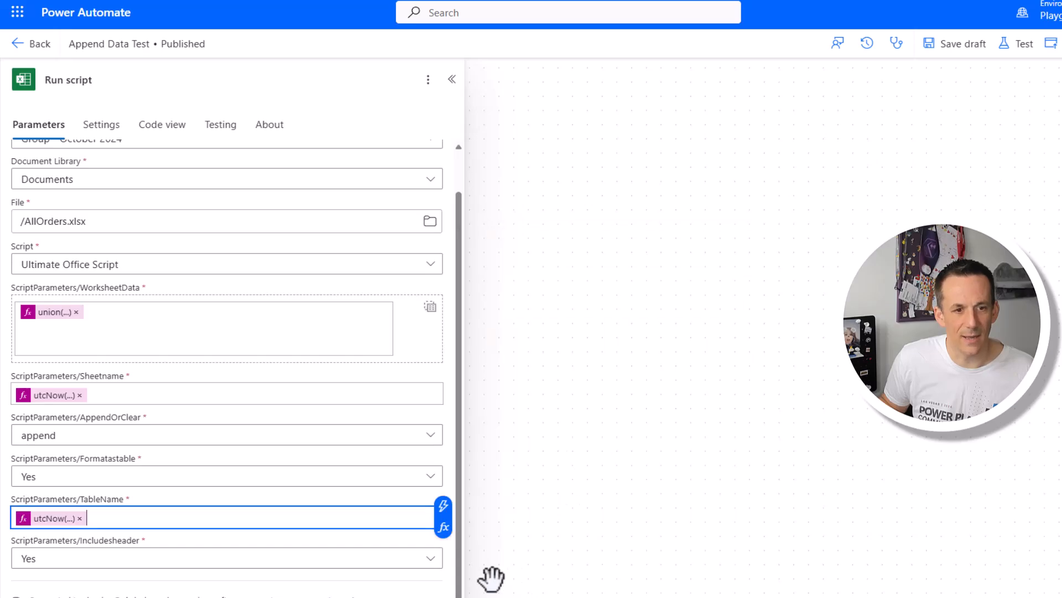
# Step: Set Includesheader to No and replace the WorksheetData union expression with body('Select')
pyautogui.click(109, 560)
pyautogui.click(51, 483)
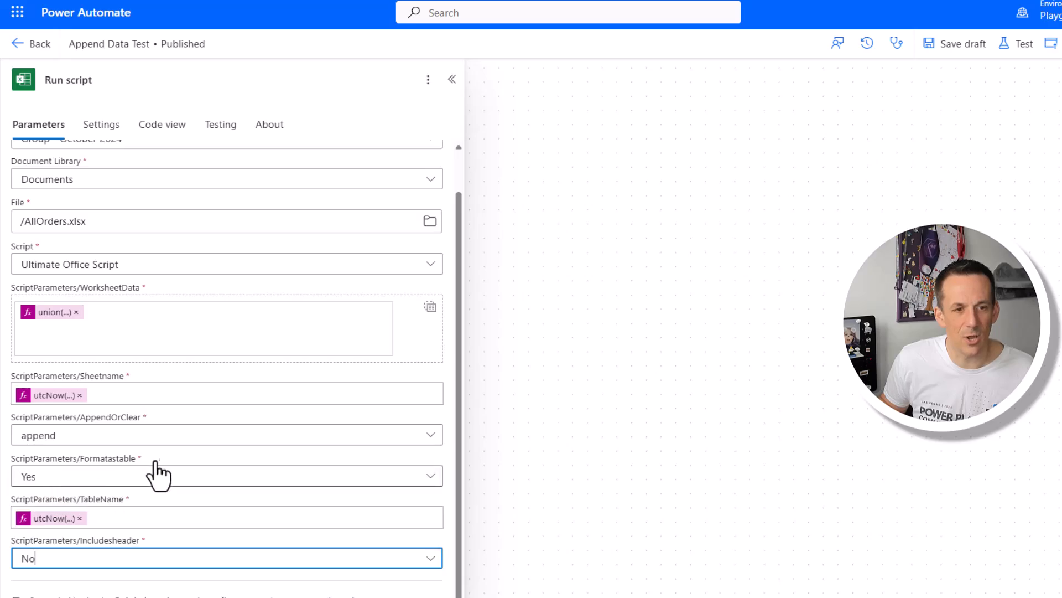
pyautogui.click(71, 320)
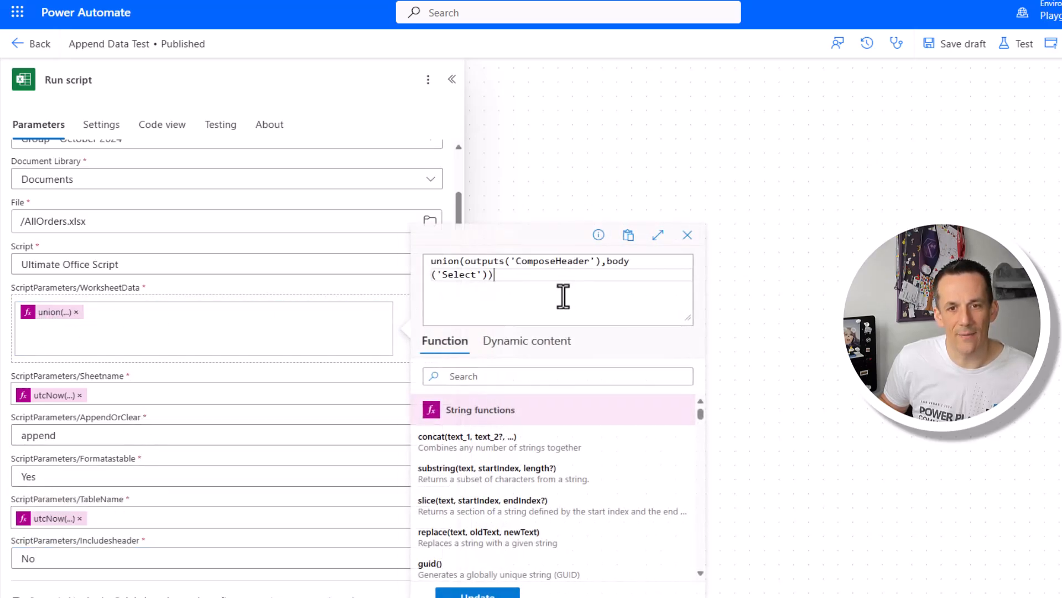
pyautogui.hotkey('ctrl', 'a')
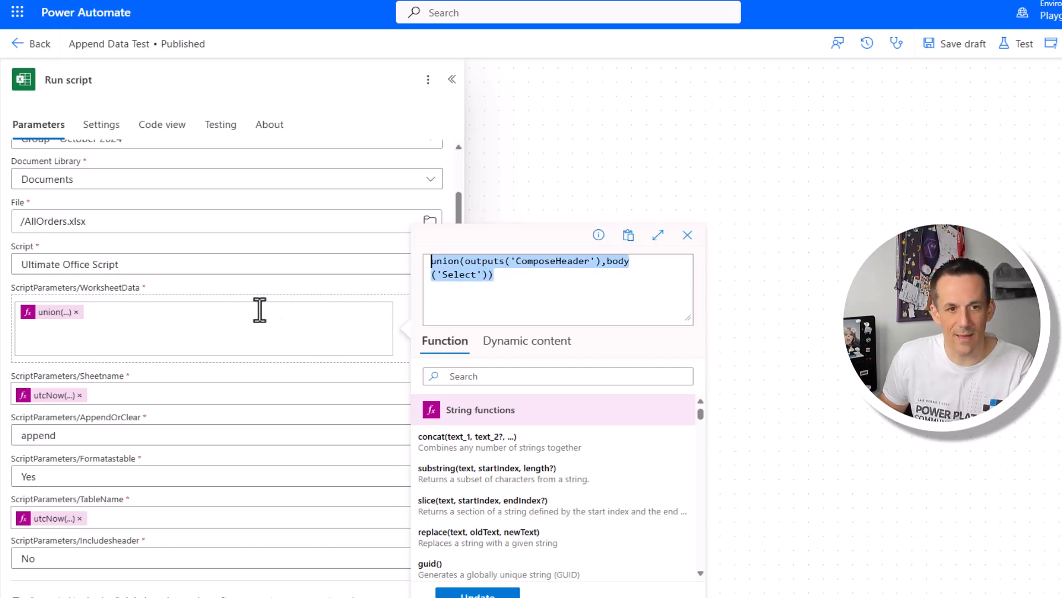
pyautogui.hotkey('ctrl', 'x')
pyautogui.click(529, 342)
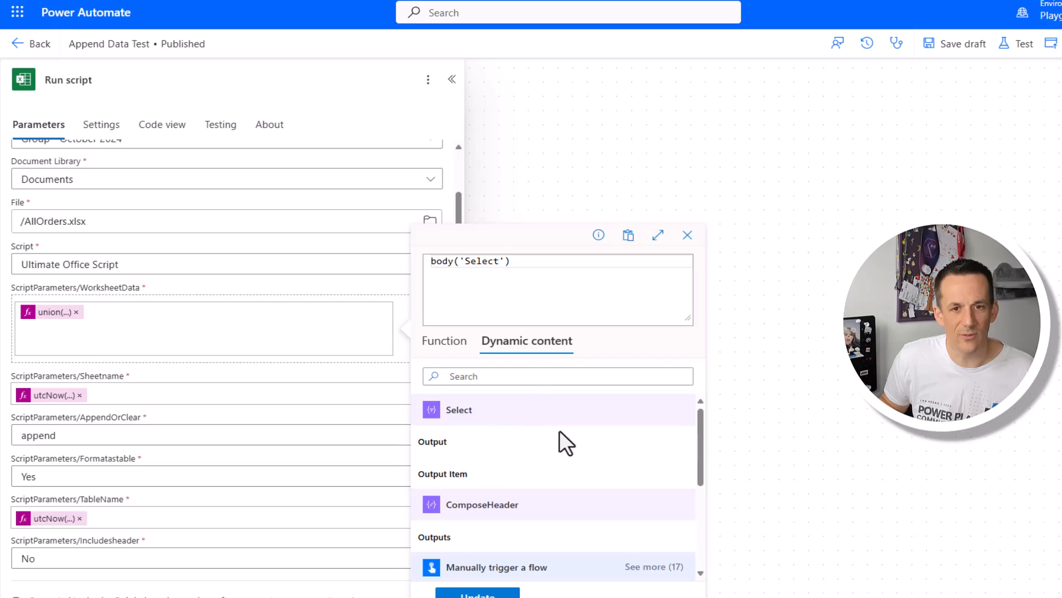
pyautogui.click(496, 592)
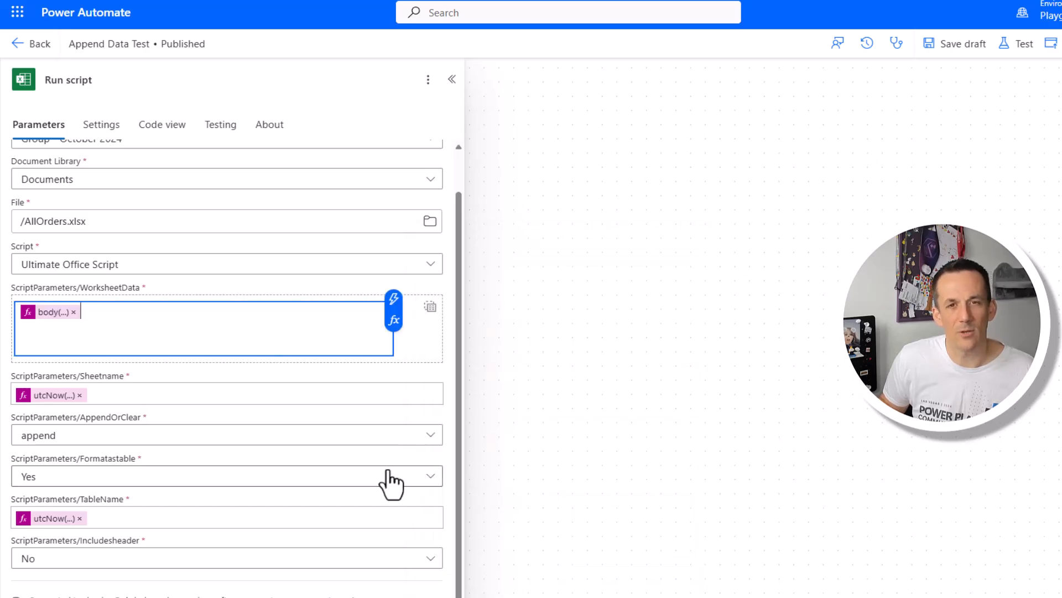
# Step: Test the flow, open the October sheet in the AllOrders workbook, and test the flow a second time
pyautogui.click(513, 326)
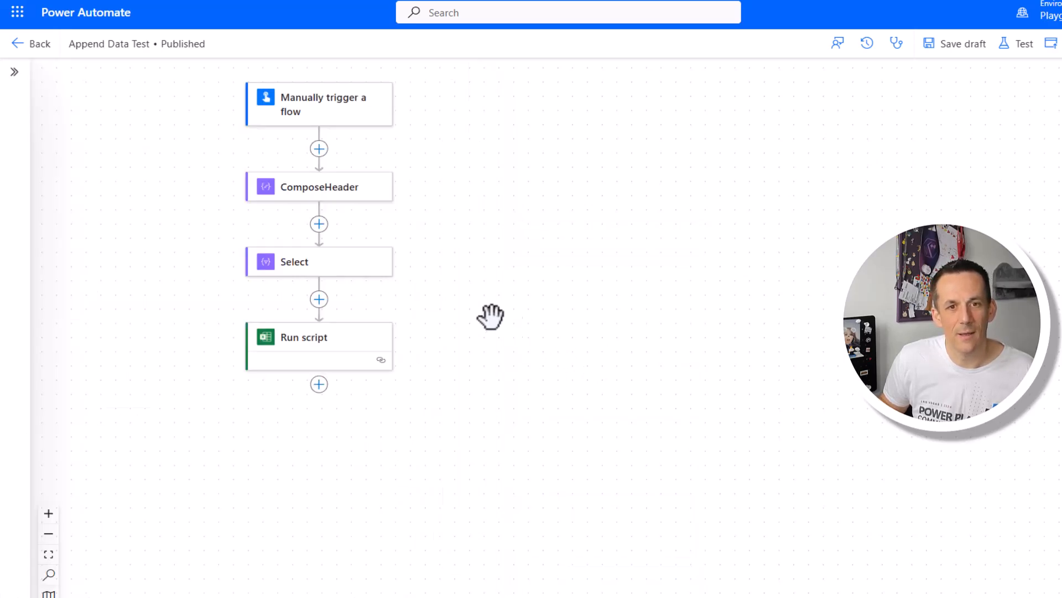
pyautogui.click(315, 261)
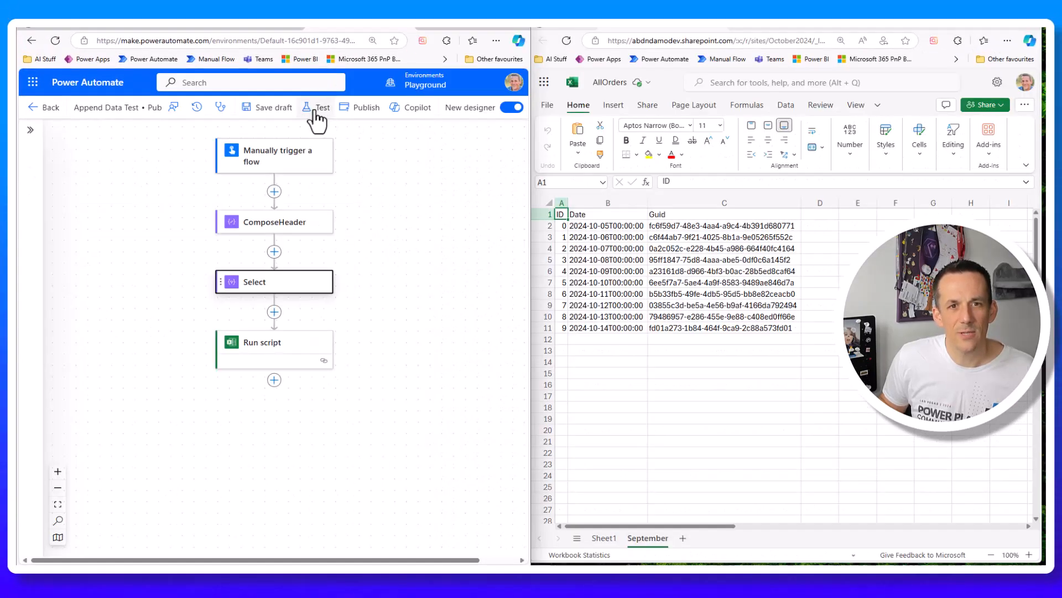
pyautogui.click(317, 113)
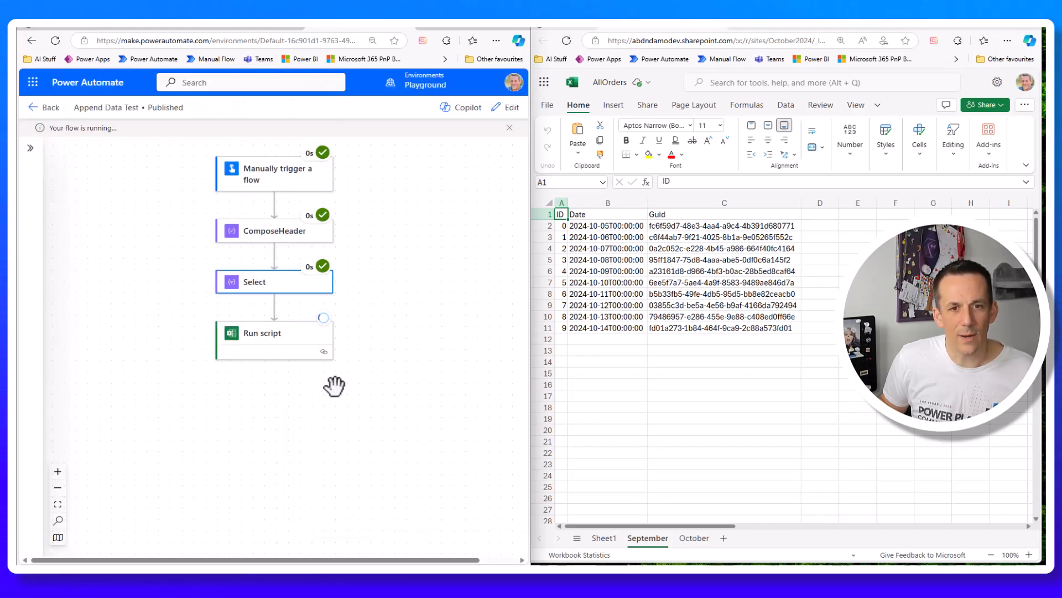
pyautogui.click(694, 539)
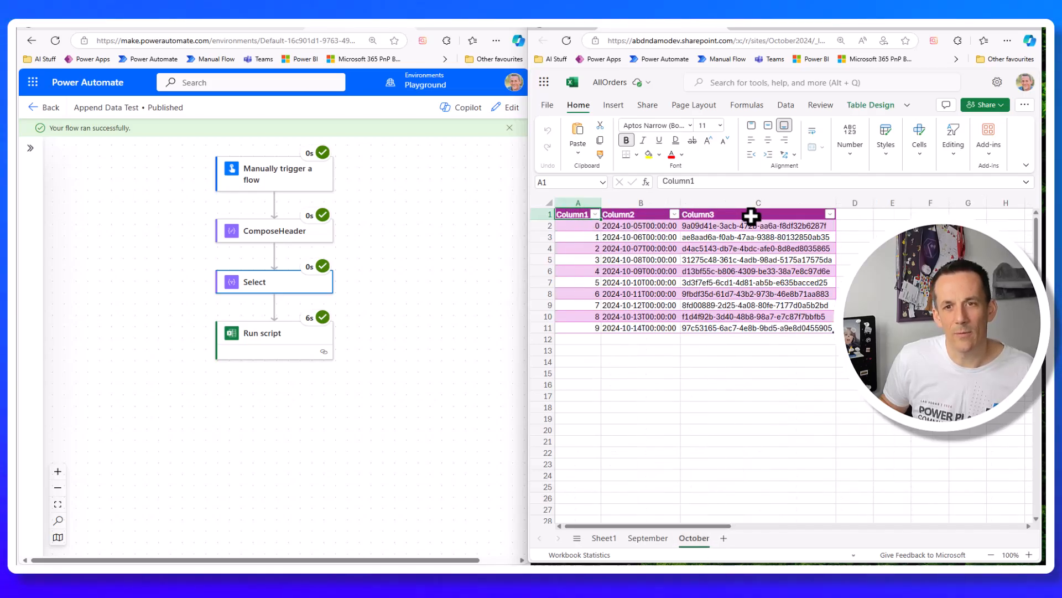
pyautogui.click(505, 107)
pyautogui.click(380, 107)
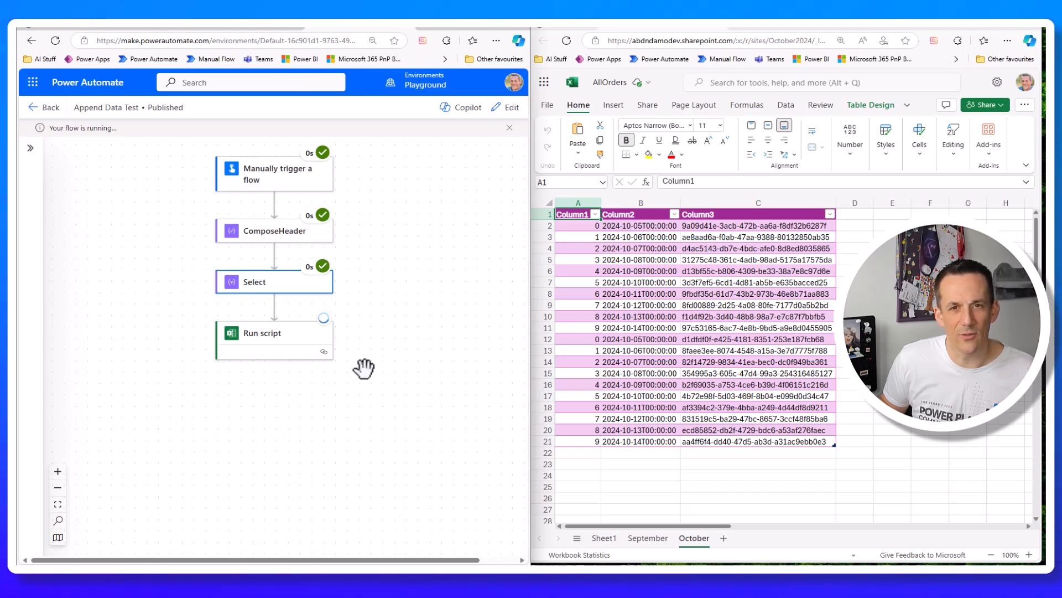
# Step: Set the Run script action's AppendOrClear parameter to clear and Formatastable to No, and test the flow
pyautogui.click(506, 108)
pyautogui.click(304, 357)
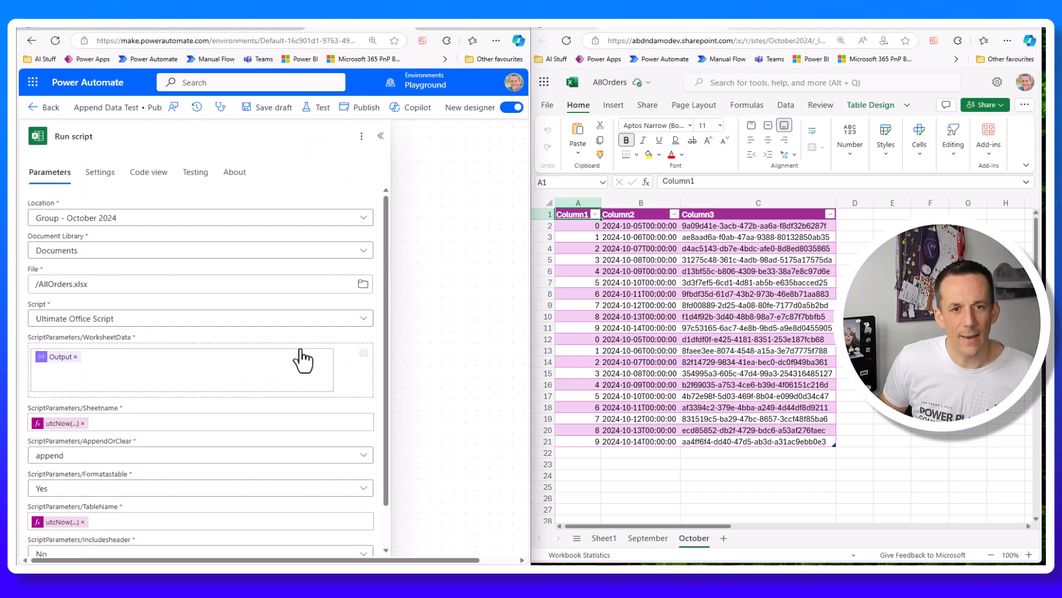
pyautogui.scroll(-1, 221, 414)
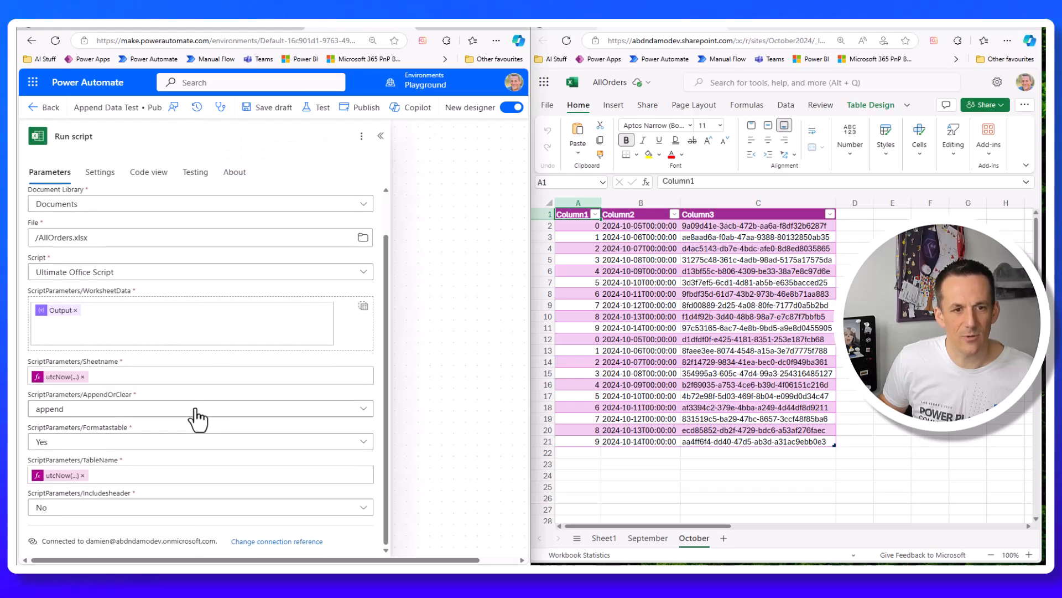
pyautogui.click(196, 409)
pyautogui.click(70, 448)
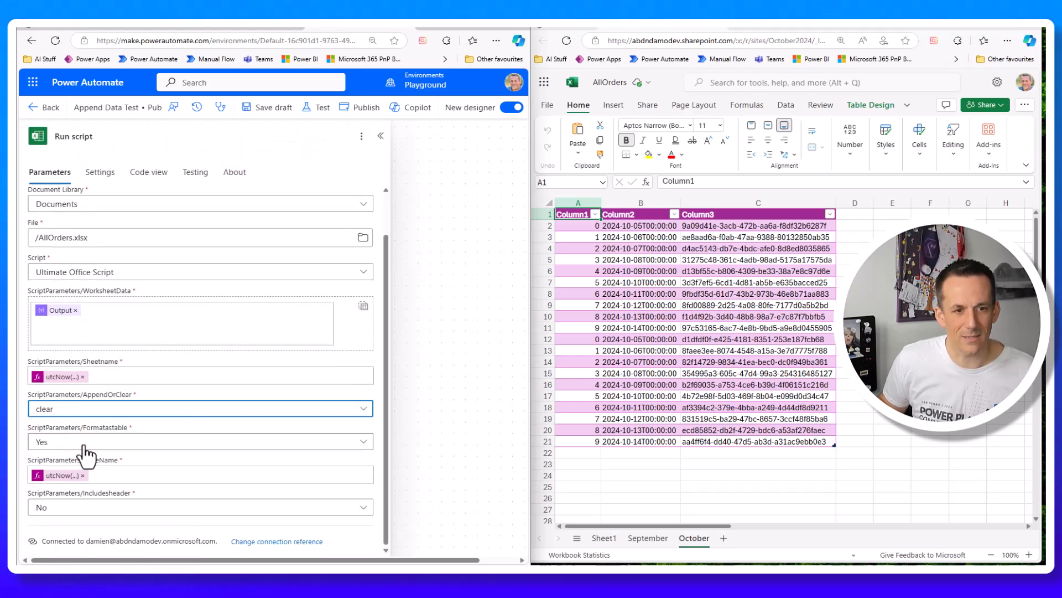
pyautogui.click(104, 446)
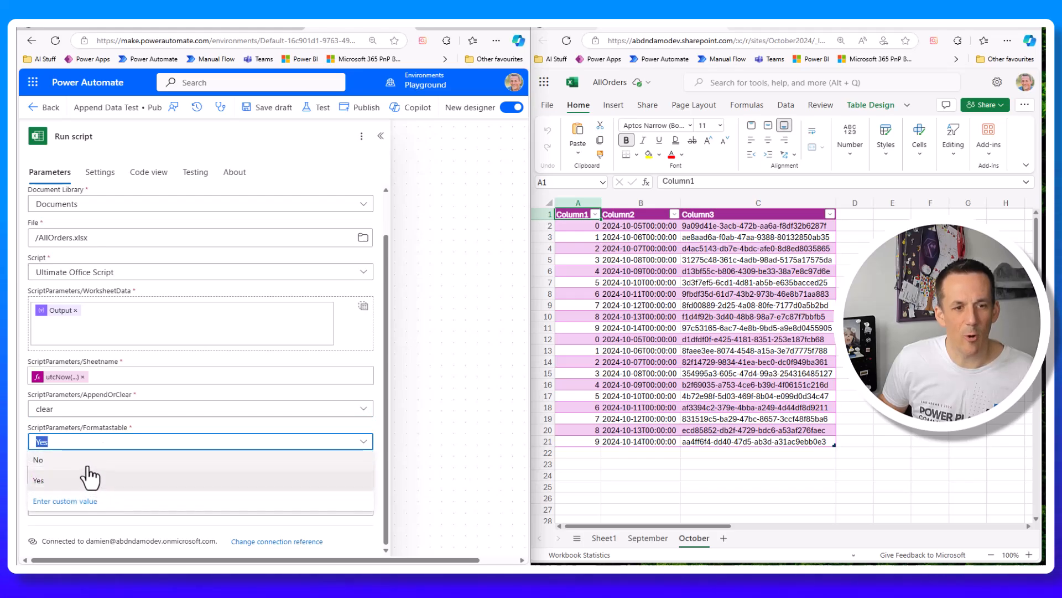
pyautogui.click(87, 462)
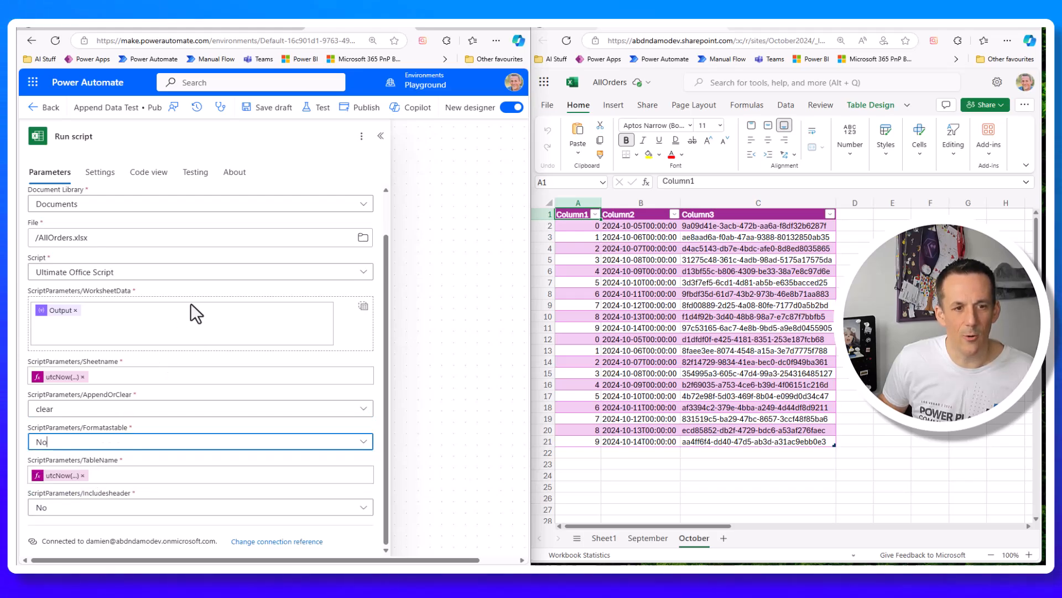
pyautogui.click(318, 110)
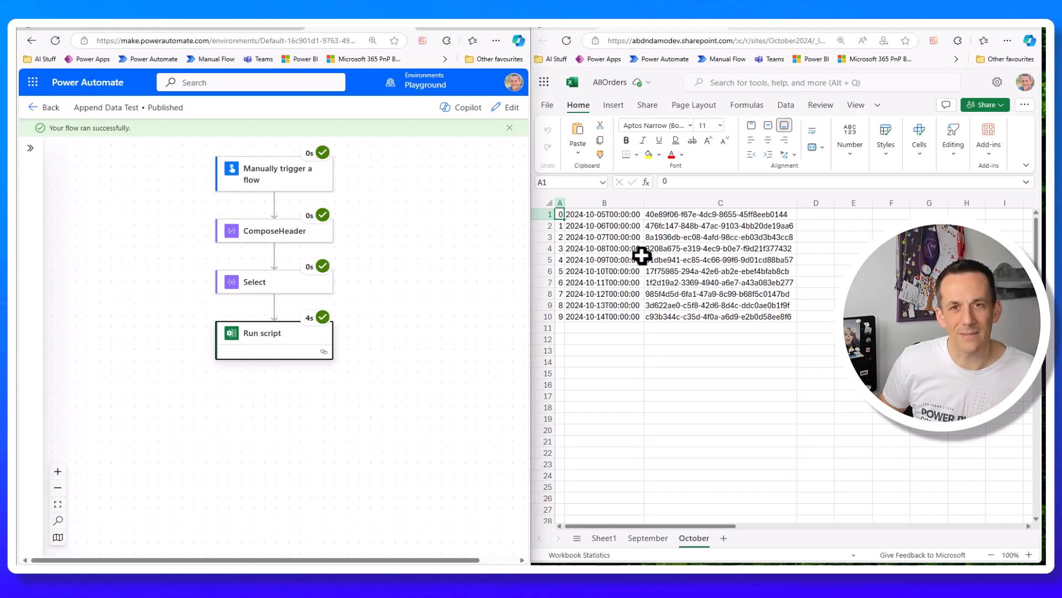
# Step: Change the Select action's From expression to range(0,10000), and publish and test the flow
pyautogui.click(505, 107)
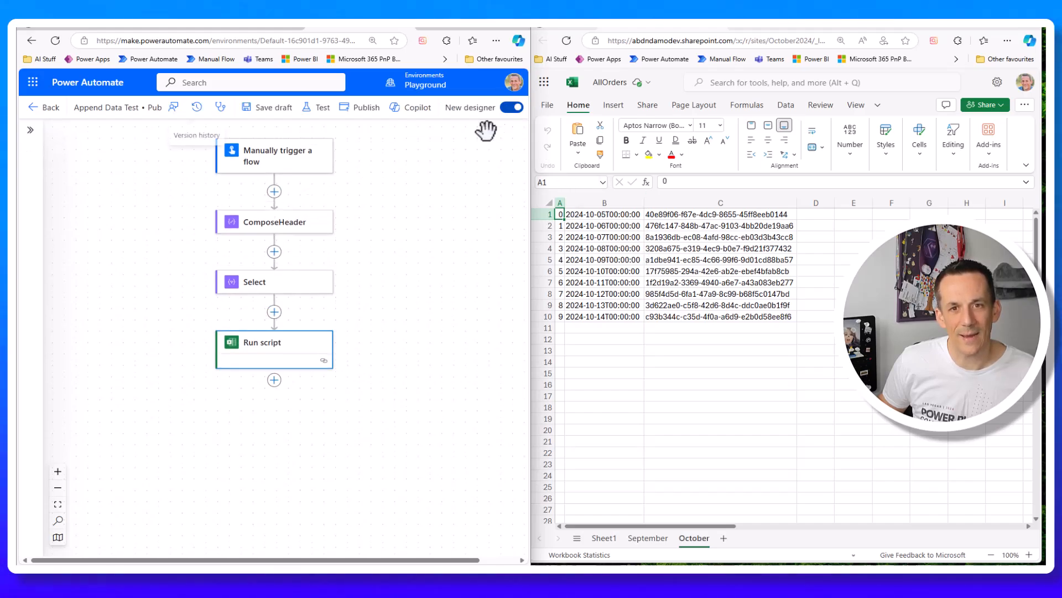
pyautogui.click(277, 285)
pyautogui.click(59, 218)
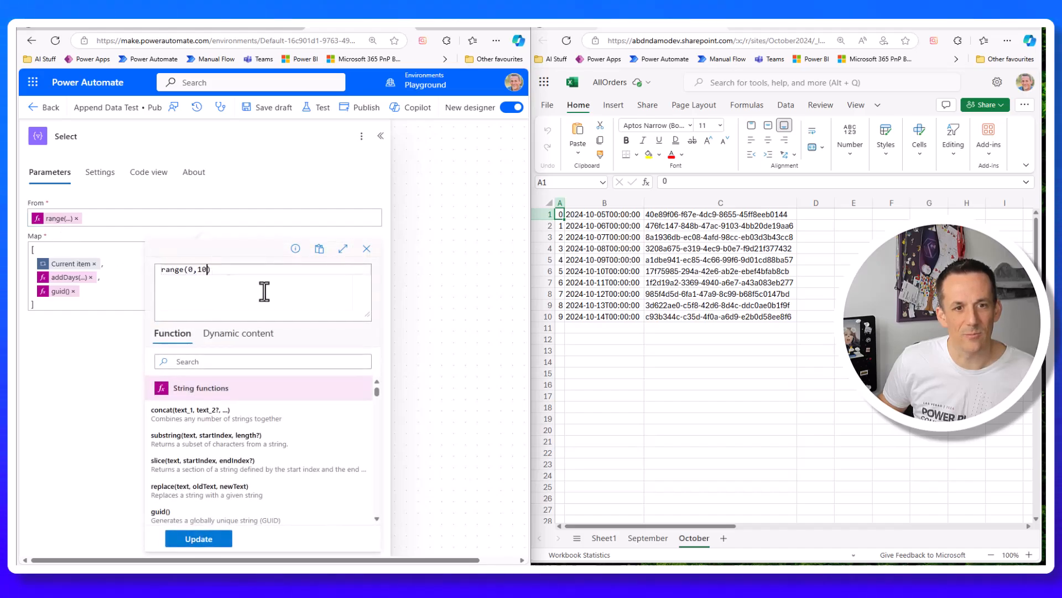
pyautogui.write('000')
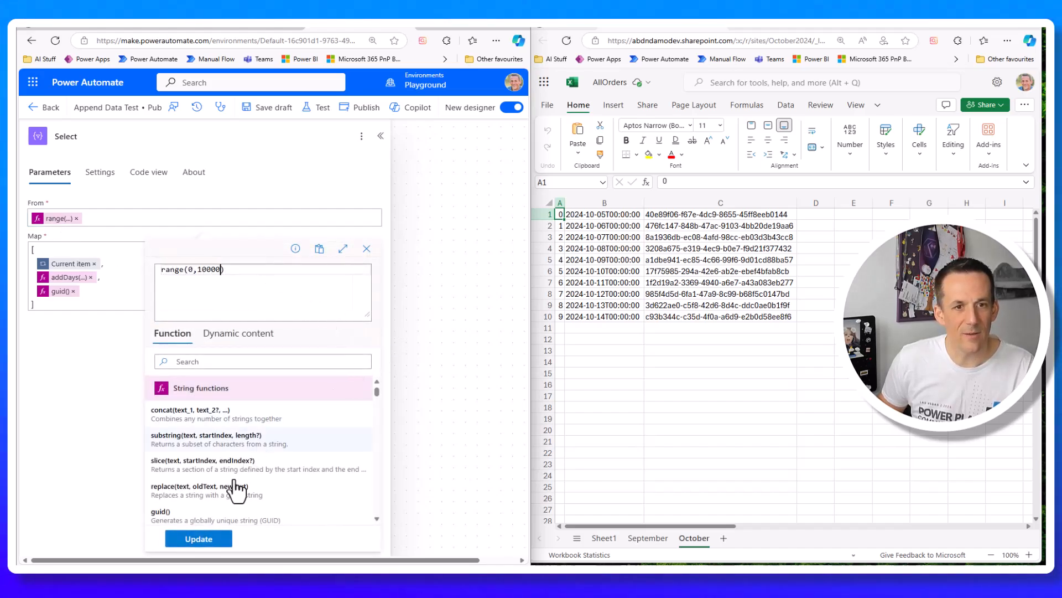
pyautogui.click(201, 538)
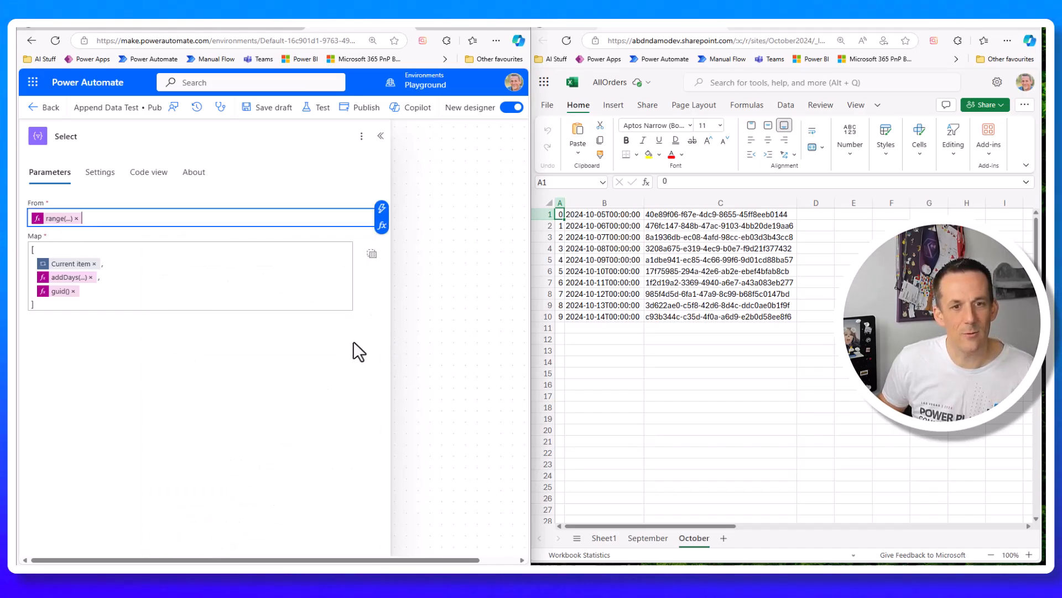
pyautogui.click(321, 109)
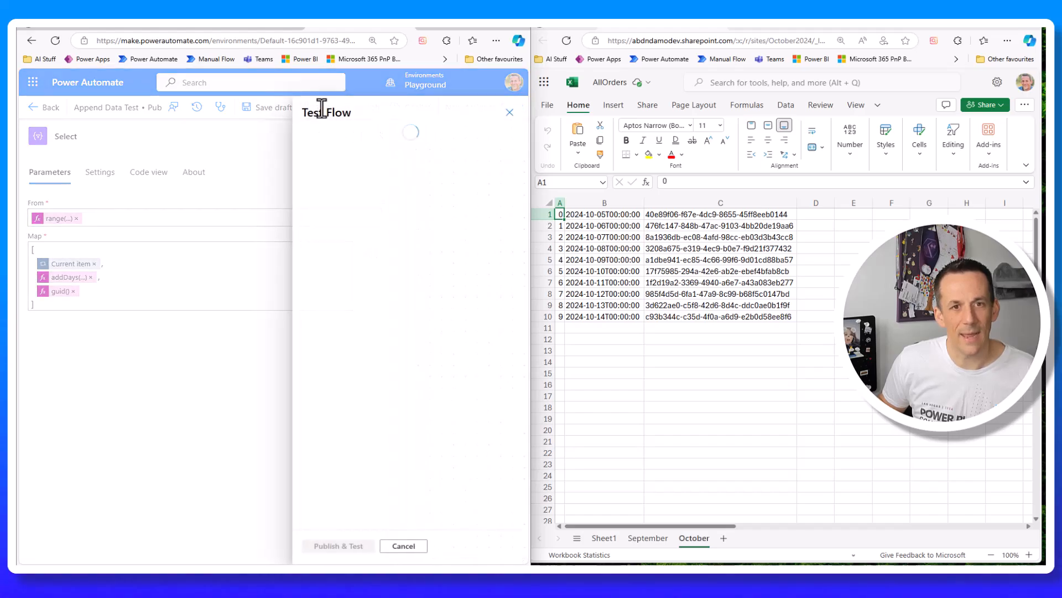
pyautogui.click(344, 542)
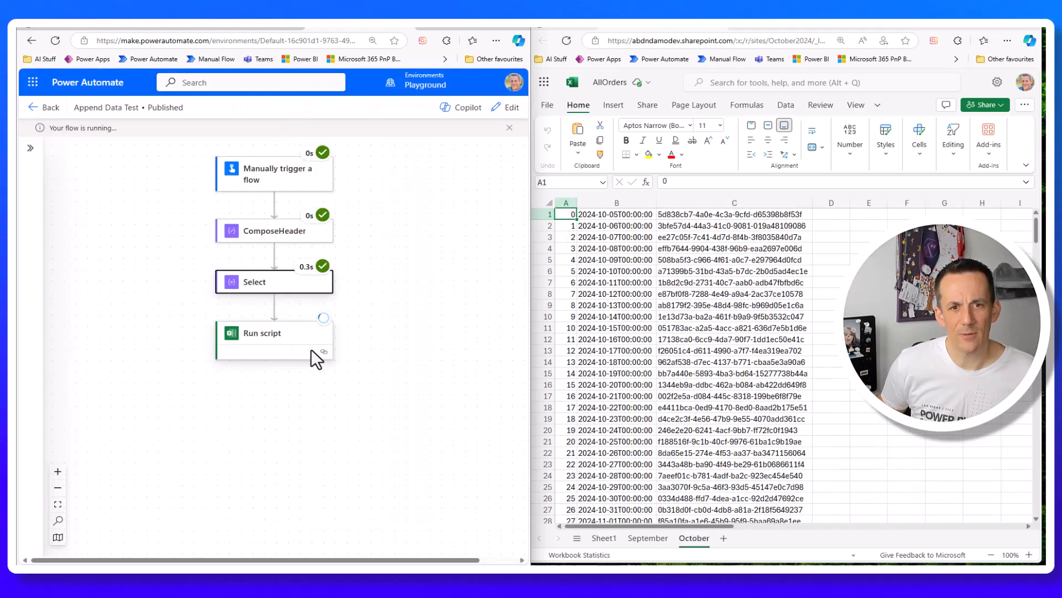
# Step: Inspect the Run script action's run outputs and logs, and look through the rows written to the October sheet
pyautogui.click(306, 349)
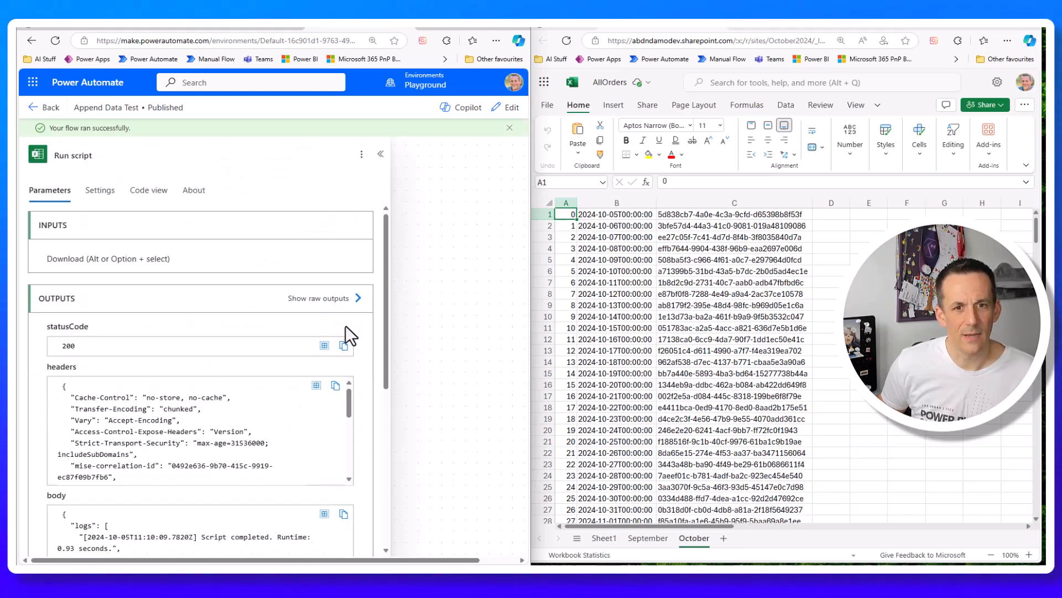
pyautogui.scroll(-2, 346, 324)
pyautogui.scroll(-3, 351, 336)
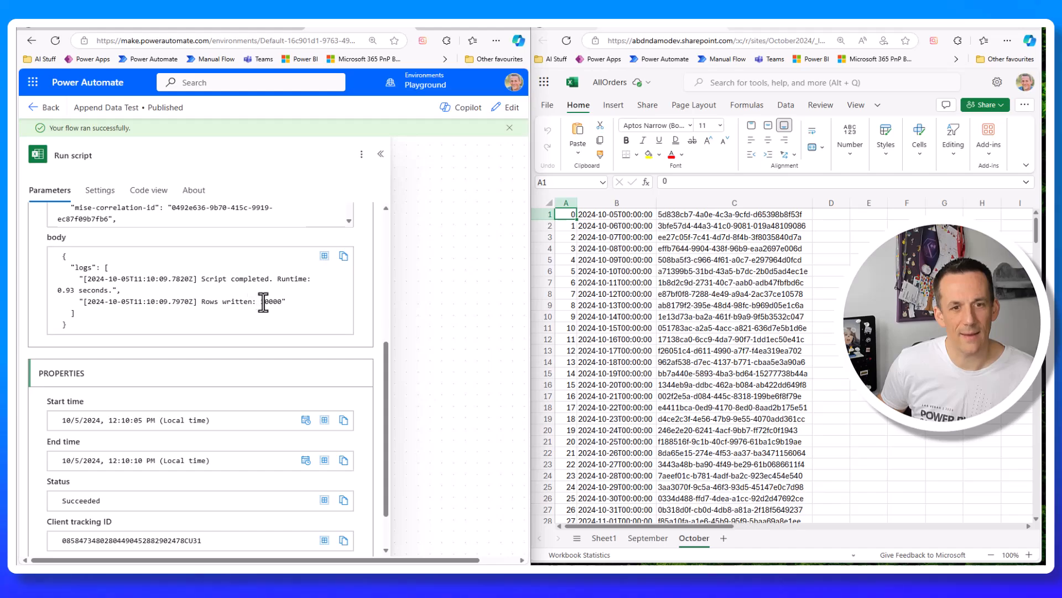
pyautogui.click(654, 281)
pyautogui.moveTo(1042, 243); pyautogui.dragTo(1036, 505)
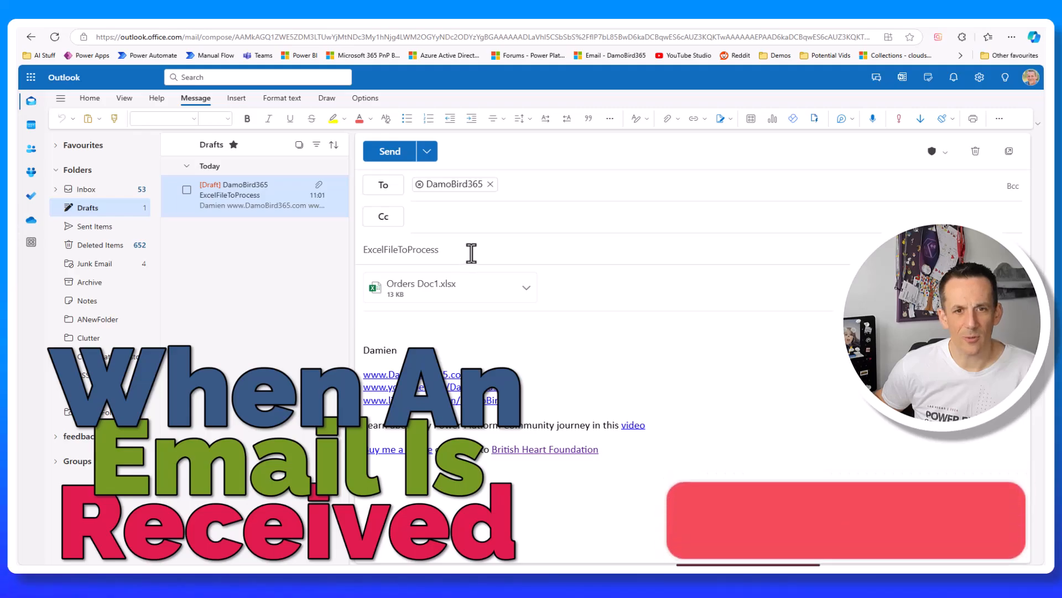
# Step: Copy the draft email's subject ExcelFileToProcess in Outlook, and look through the rows of the attached Orders Doc1.xlsx
pyautogui.moveTo(471, 252); pyautogui.dragTo(355, 251)
pyautogui.hotkey('ctrl', 'c')
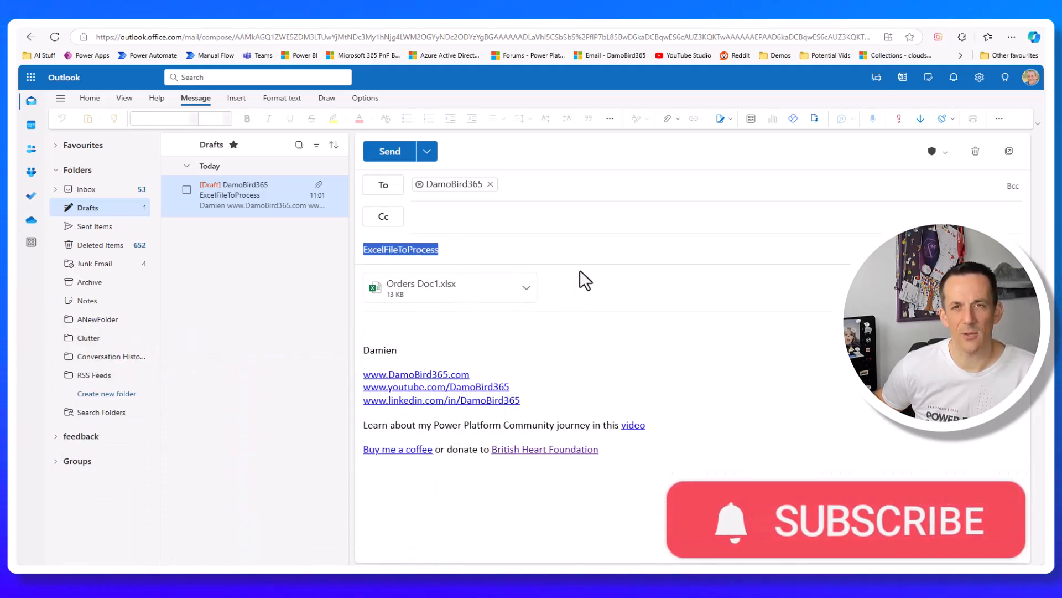
pyautogui.click(441, 301)
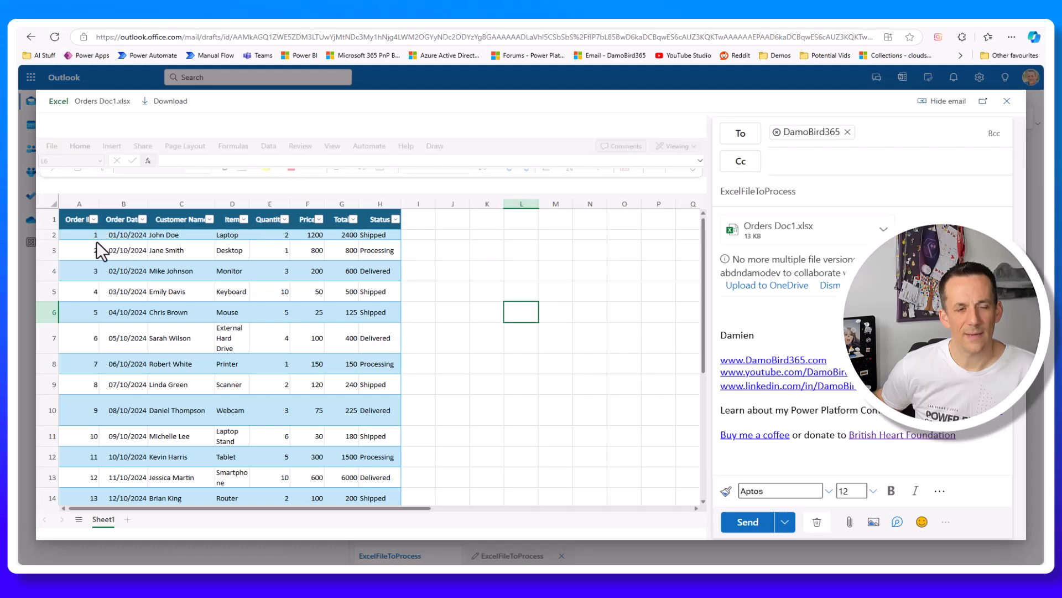
pyautogui.scroll(-5, 326, 274)
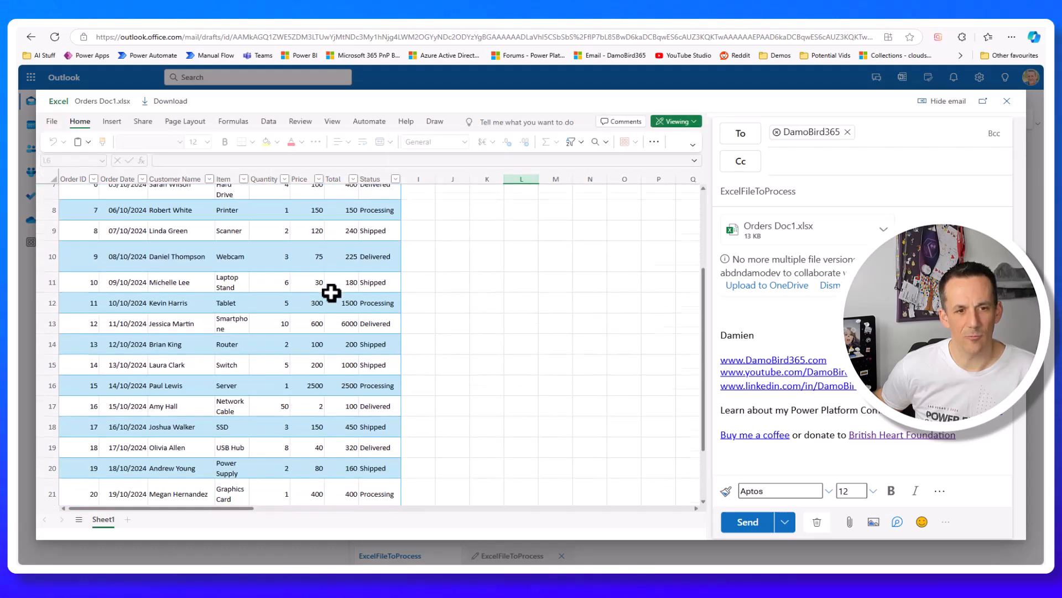
pyautogui.scroll(5, 339, 345)
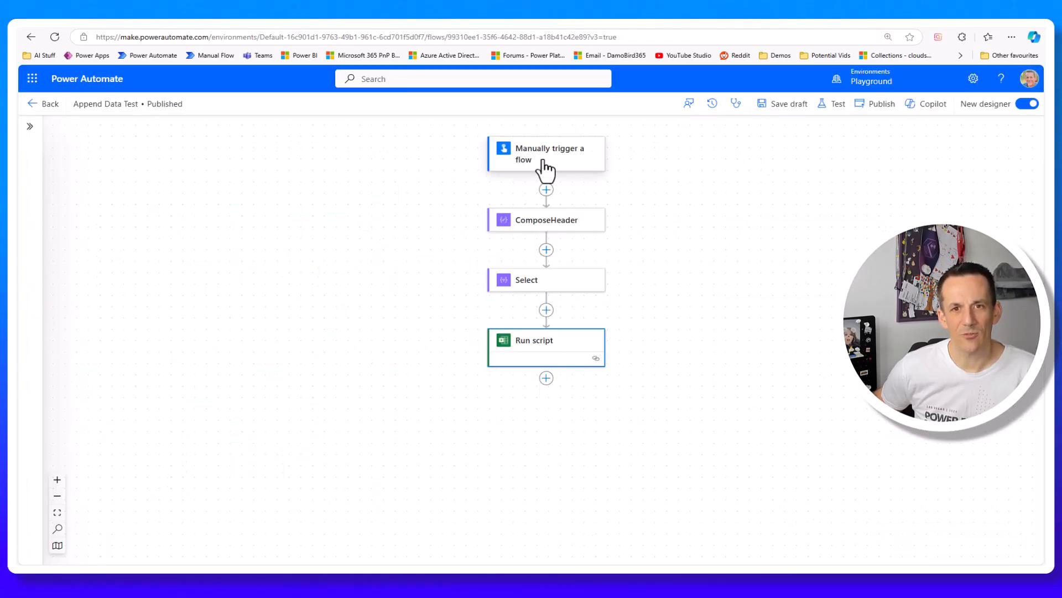
# Step: Delete the flow's manual trigger and replace it with the When a new email arrives (V3) trigger
pyautogui.rightClick(547, 161)
pyautogui.click(591, 159)
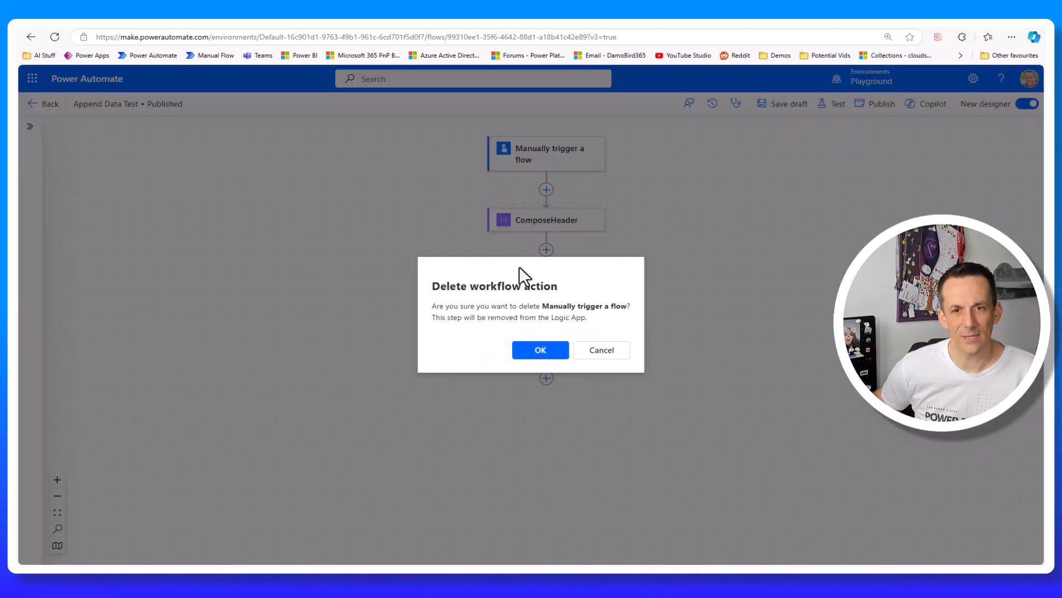
pyautogui.click(538, 358)
pyautogui.click(546, 159)
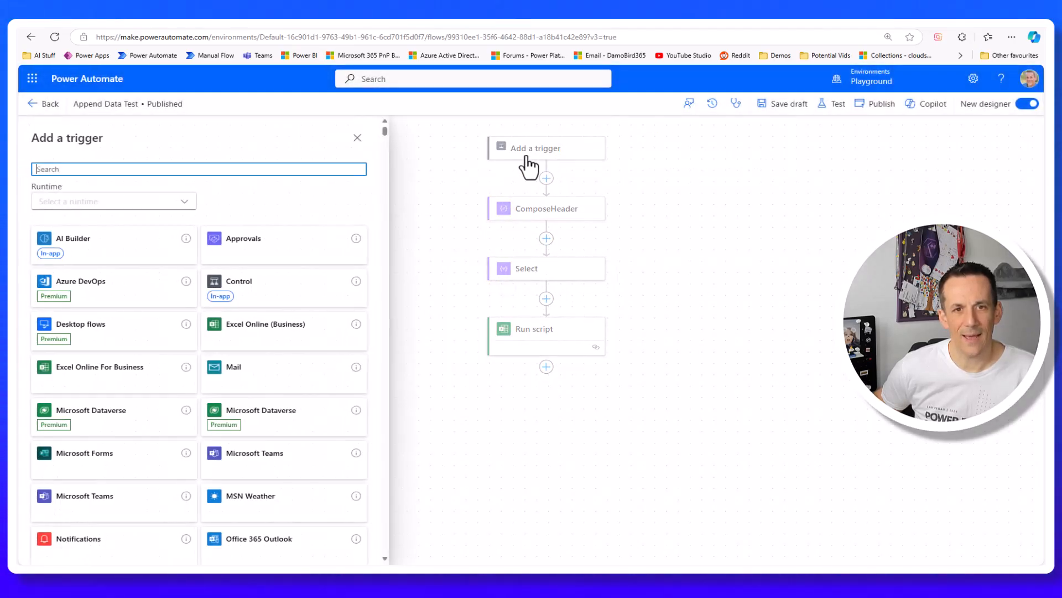
pyautogui.write('when')
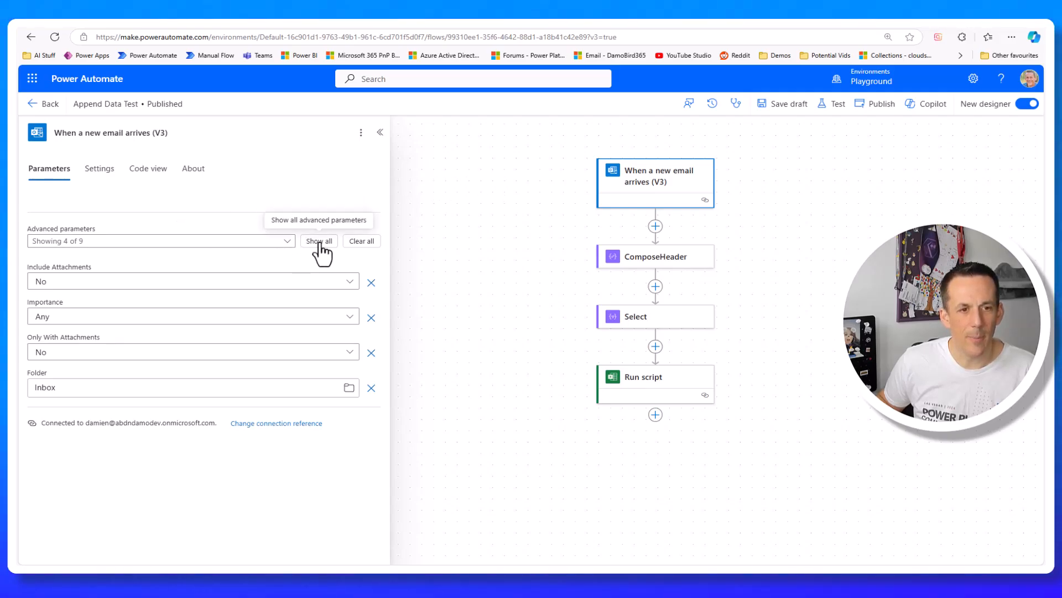
# Step: Add the Subject Filter parameter to the email trigger and set it to ExcelFileToProcess
pyautogui.click(288, 243)
pyautogui.click(47, 366)
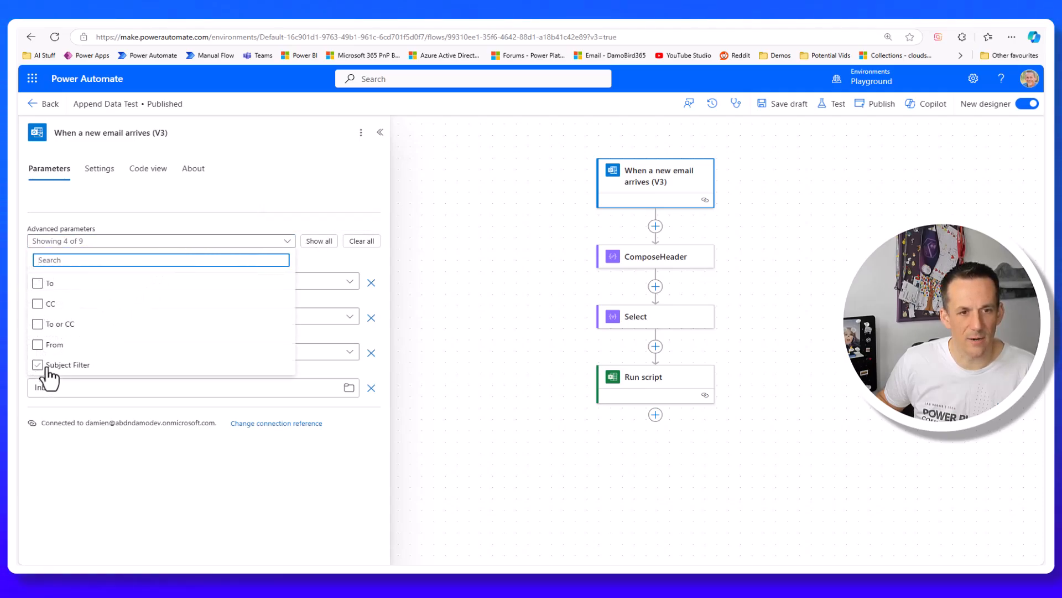
pyautogui.click(315, 487)
pyautogui.click(72, 317)
pyautogui.hotkey('ctrl', 'v')
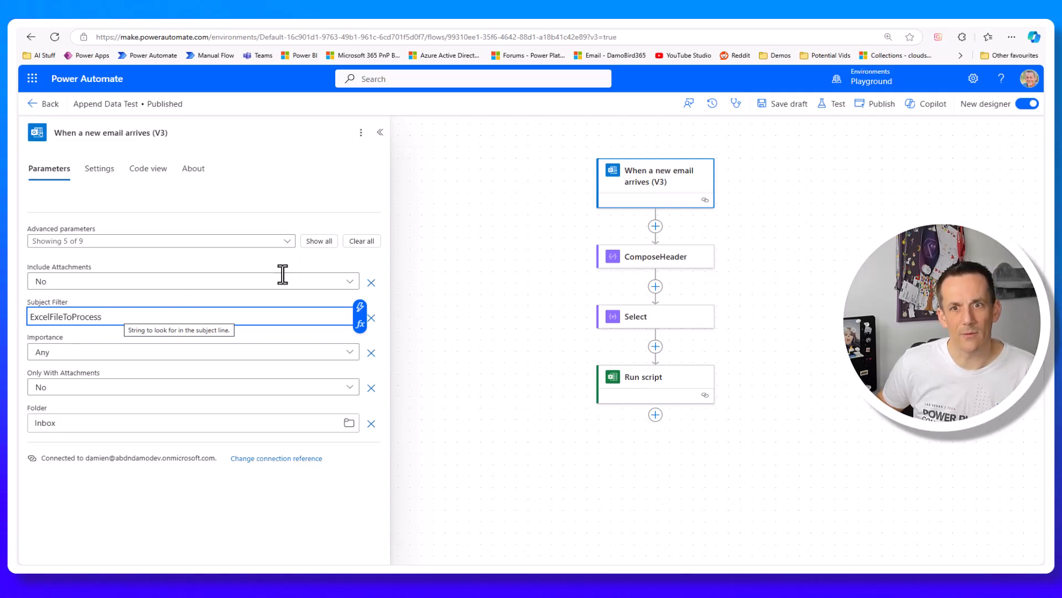
# Step: Insert a Get Attachment (V2) action between the email trigger and ComposeHeader
pyautogui.click(655, 226)
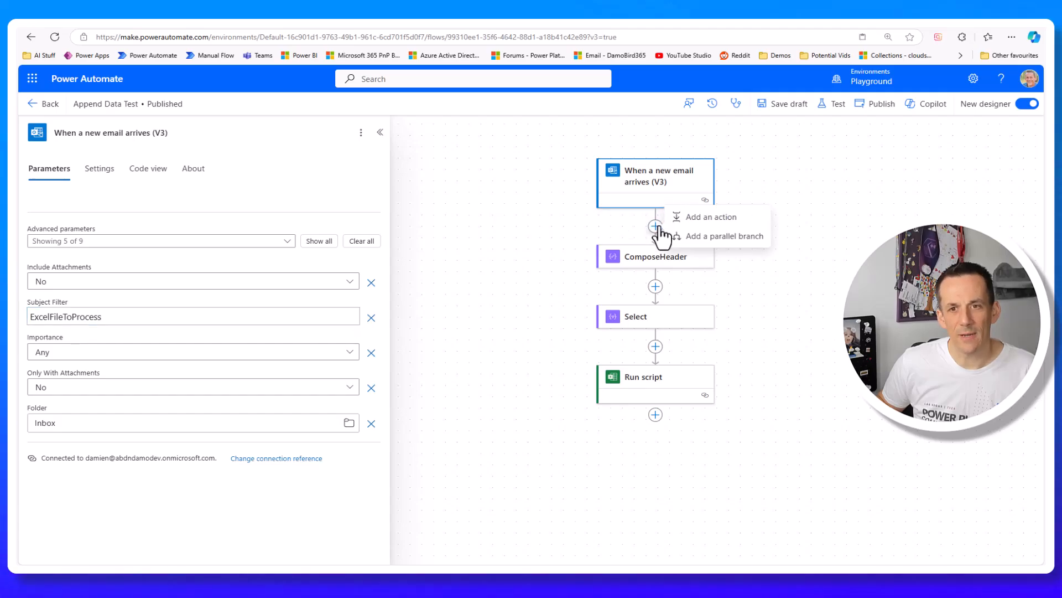
pyautogui.click(696, 219)
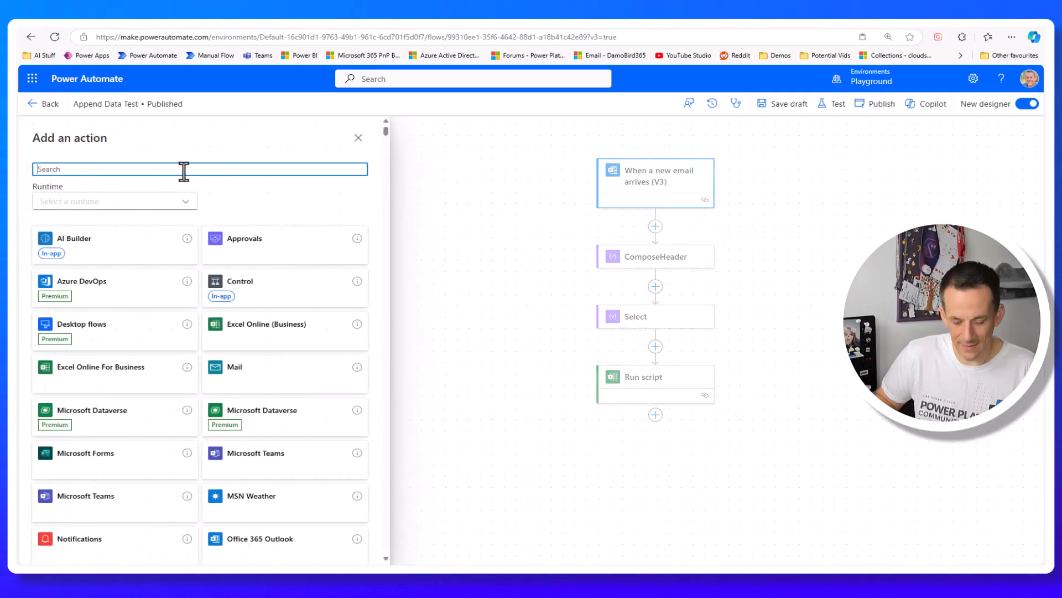
pyautogui.write('get attache')
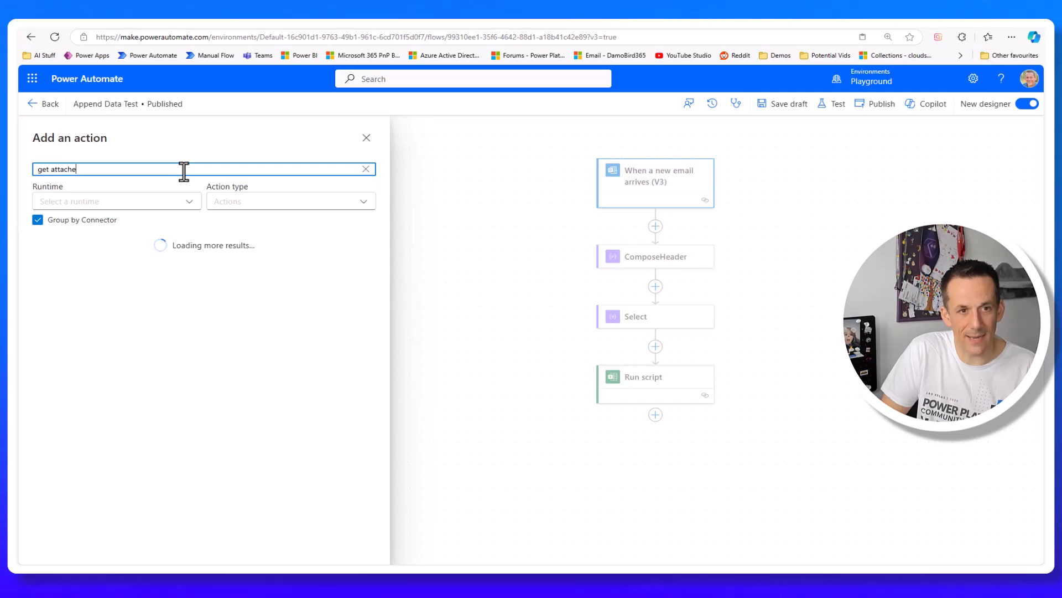
pyautogui.click(115, 413)
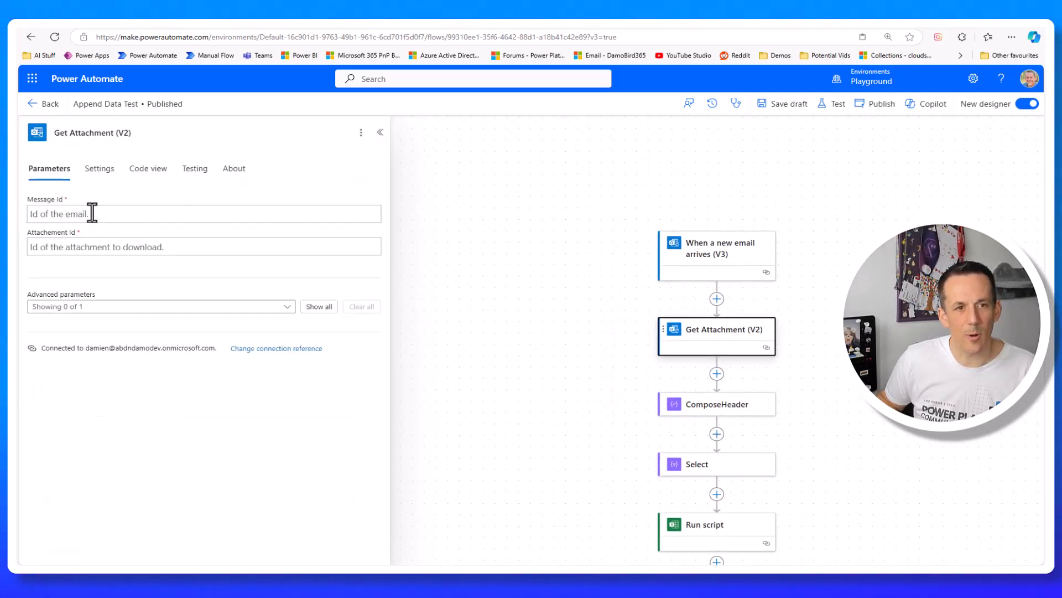
# Step: Fill Get Attachment's Message Id with the trigger's Message Id and its attachment id with Attachments Attachment Id
pyautogui.click(92, 213)
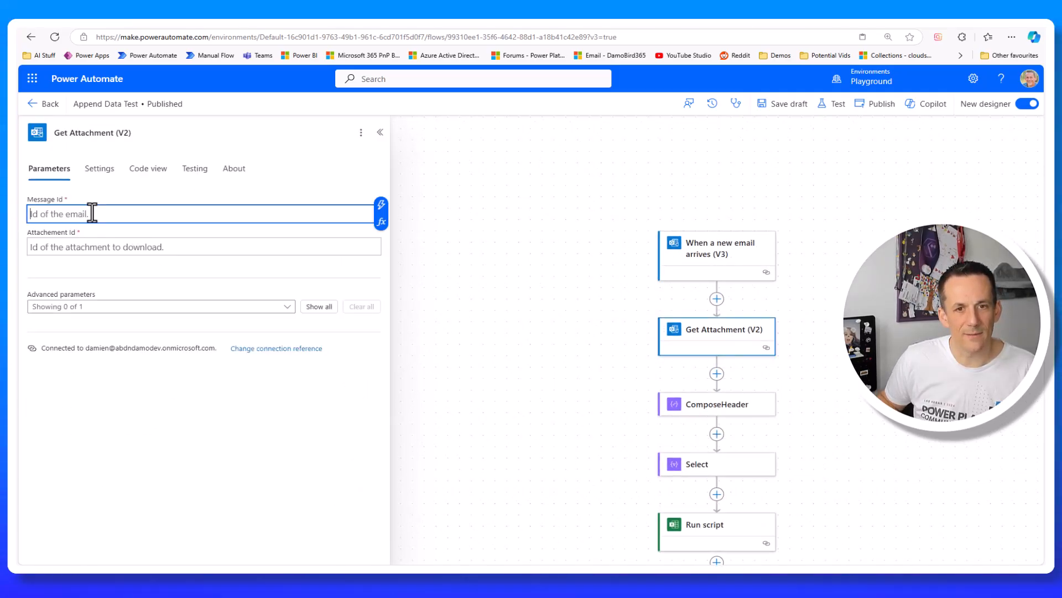
pyautogui.click(381, 208)
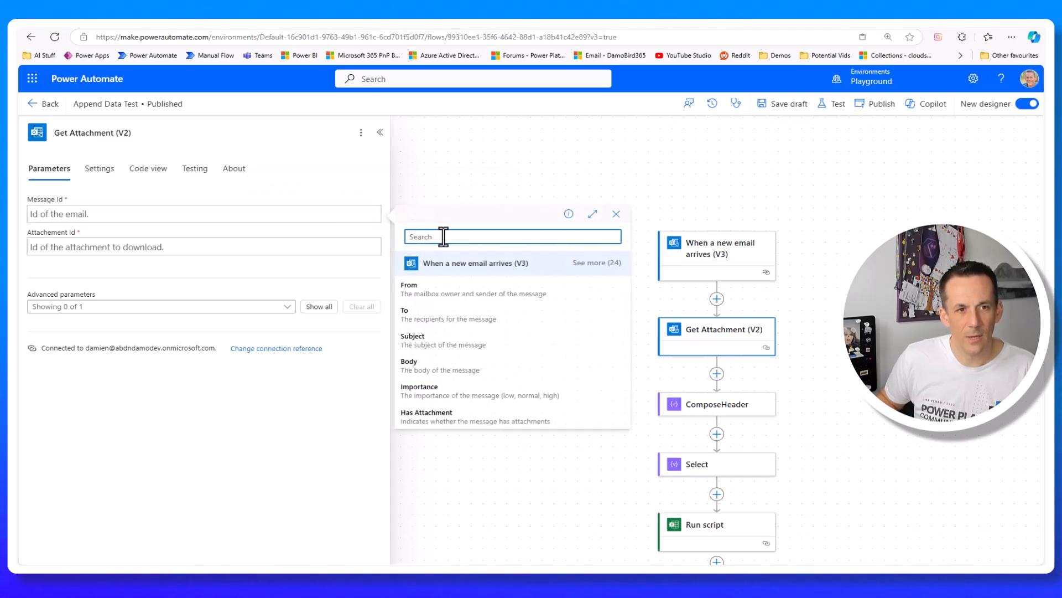
pyautogui.write('id')
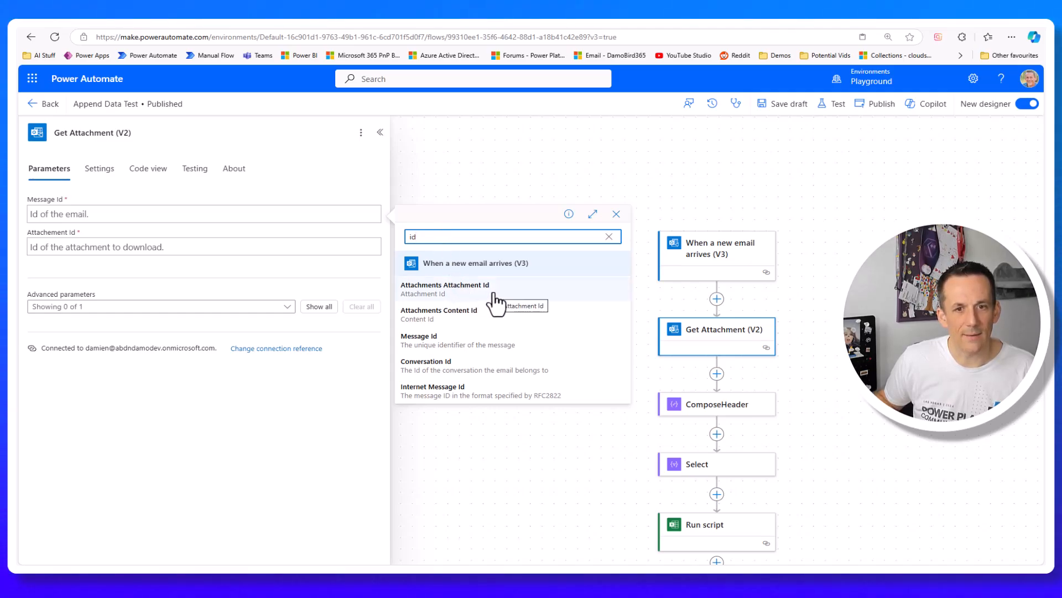
pyautogui.click(491, 344)
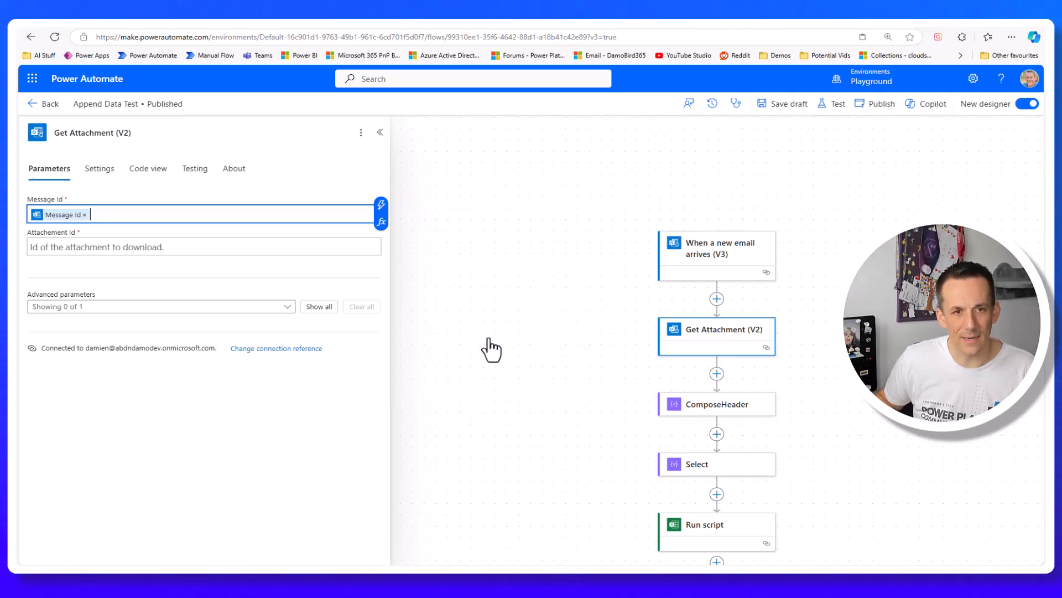
pyautogui.click(122, 246)
pyautogui.click(385, 241)
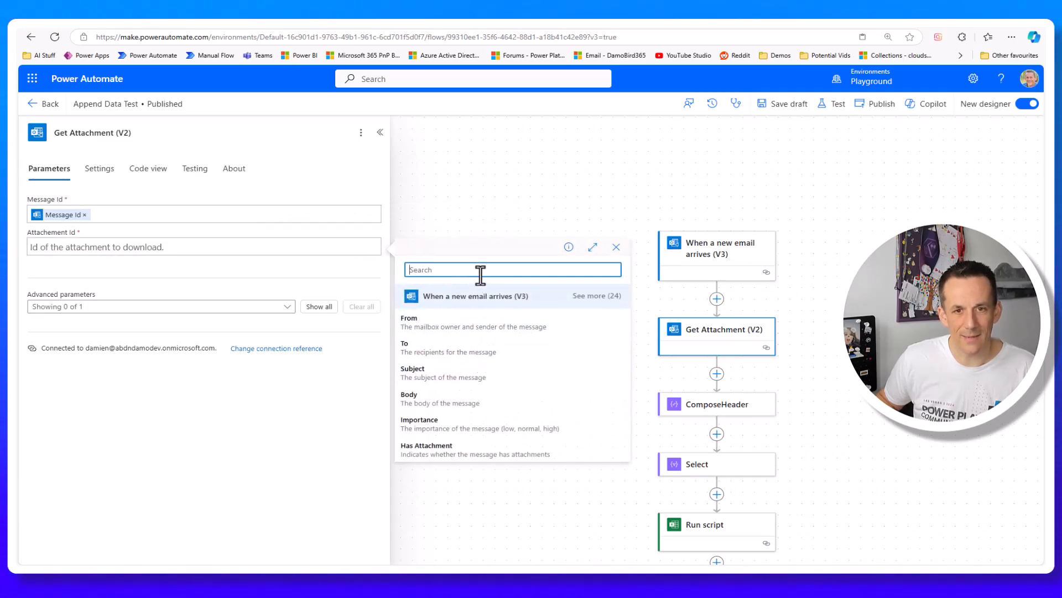
pyautogui.write('id')
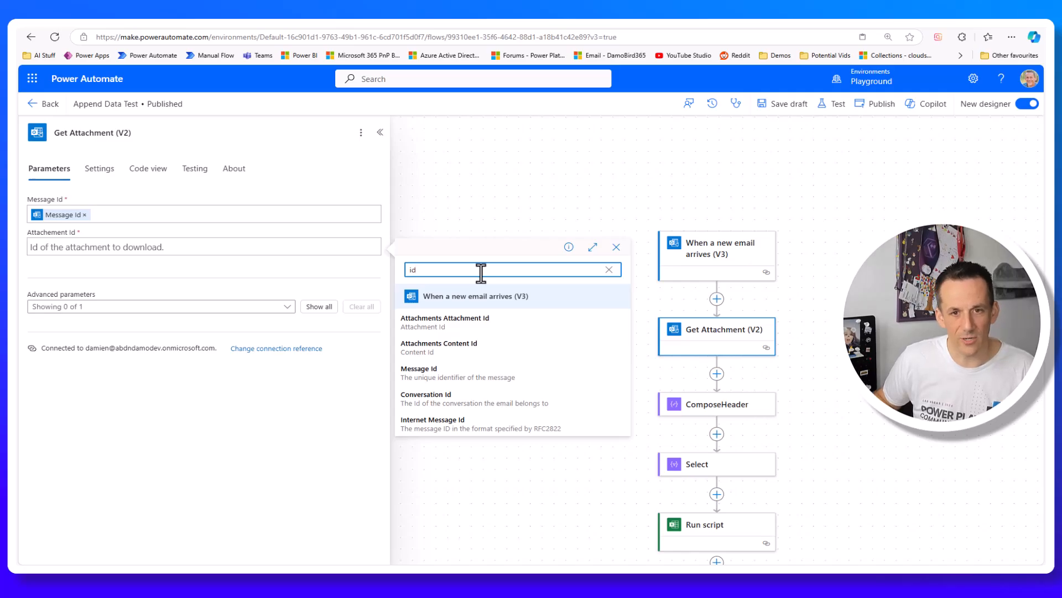
pyautogui.click(494, 332)
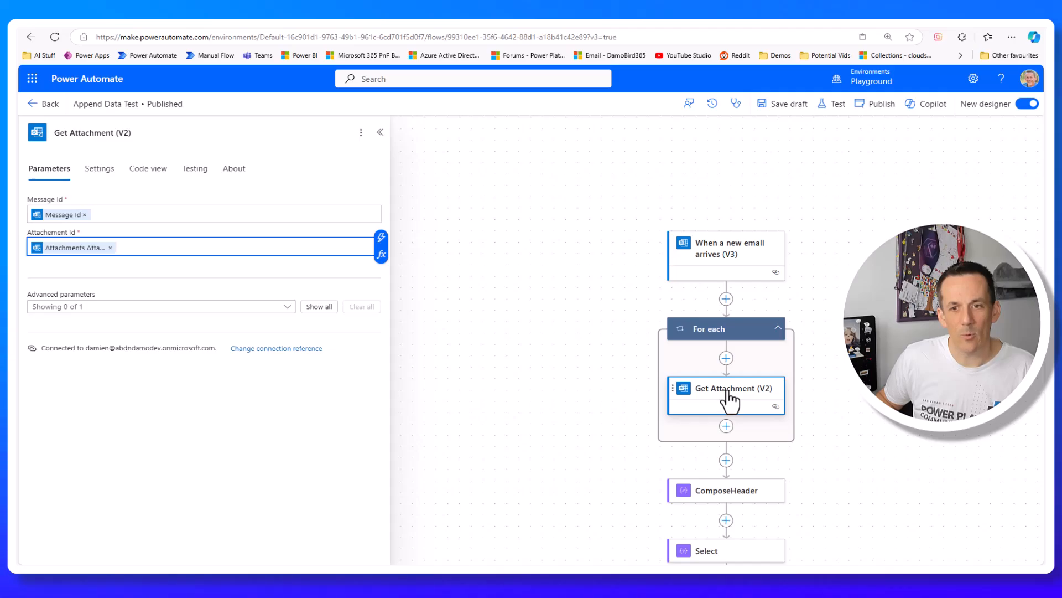
# Step: Add a SharePoint Create file action after Get Attachment (V2) inside the For each loop
pyautogui.click(727, 428)
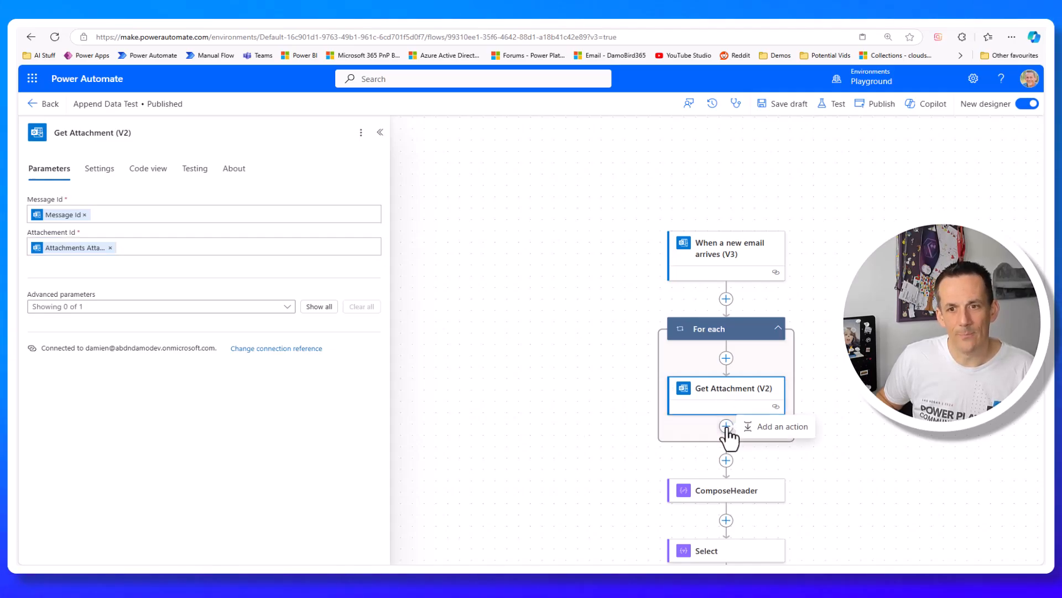
pyautogui.click(763, 427)
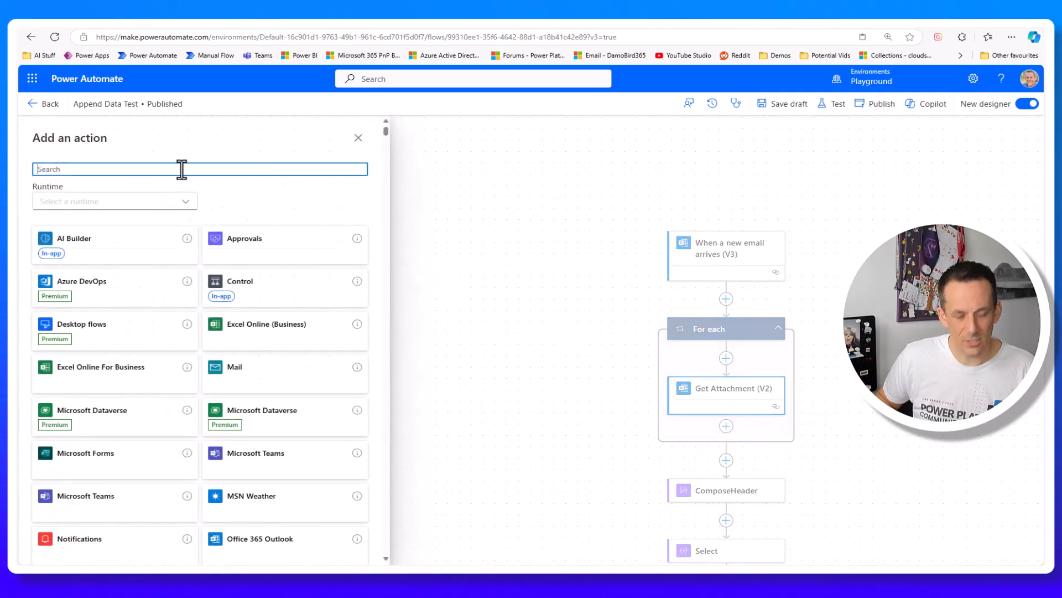
pyautogui.write('C')
pyautogui.press('BackSpace')
pyautogui.write('Create file')
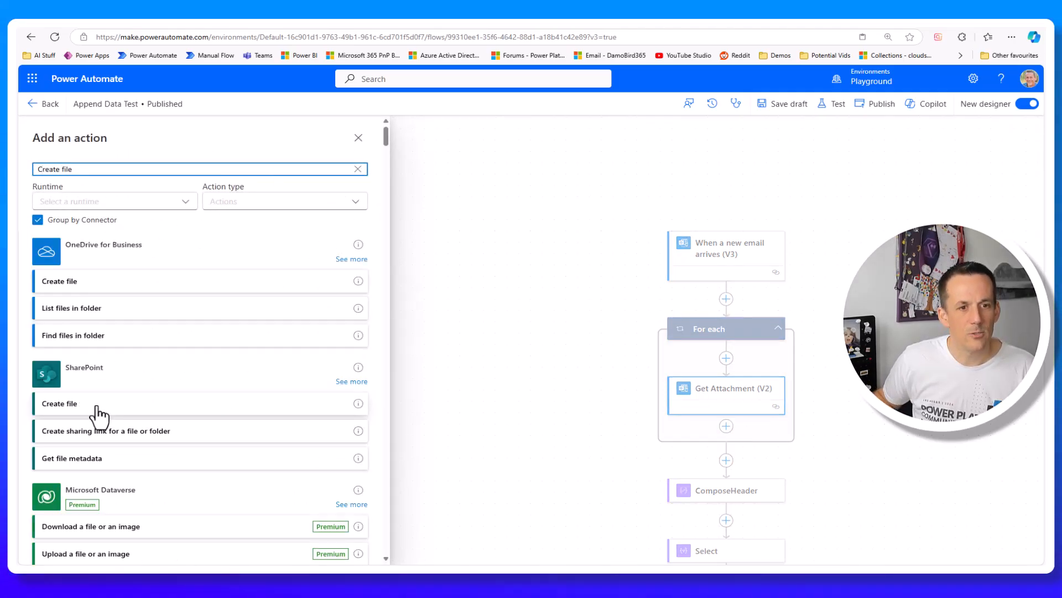
pyautogui.click(99, 407)
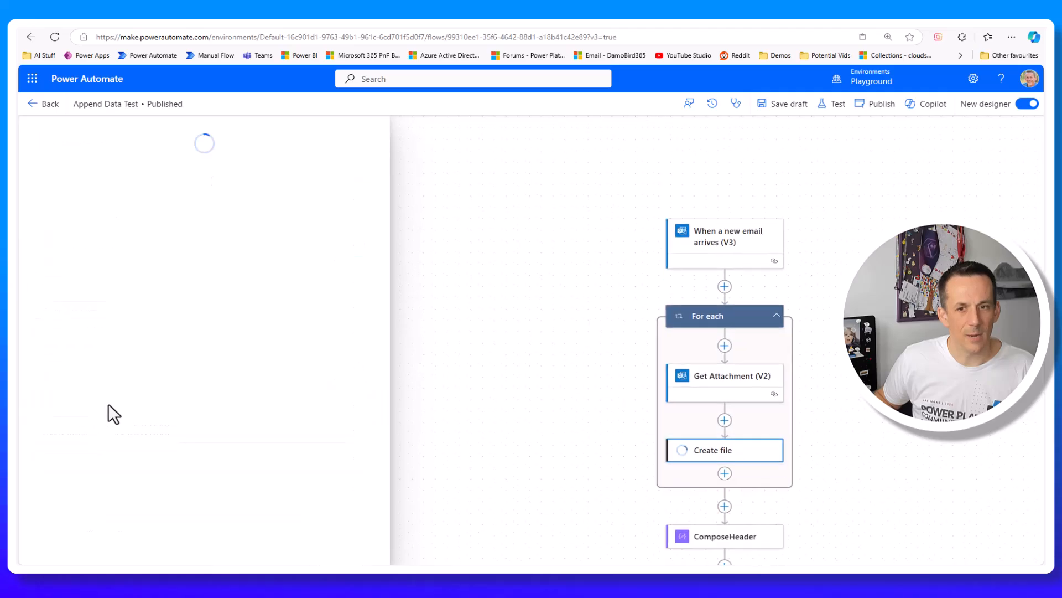
# Step: Set the Create file action's site address to the October 2024 site and its folder path to /Shared Documents
pyautogui.click(271, 214)
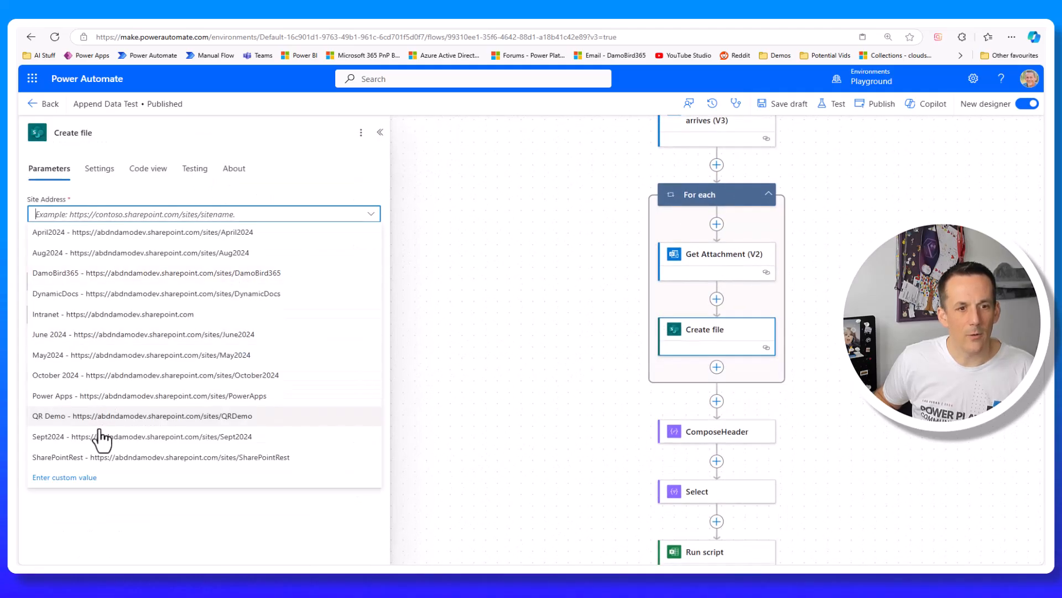
pyautogui.click(89, 375)
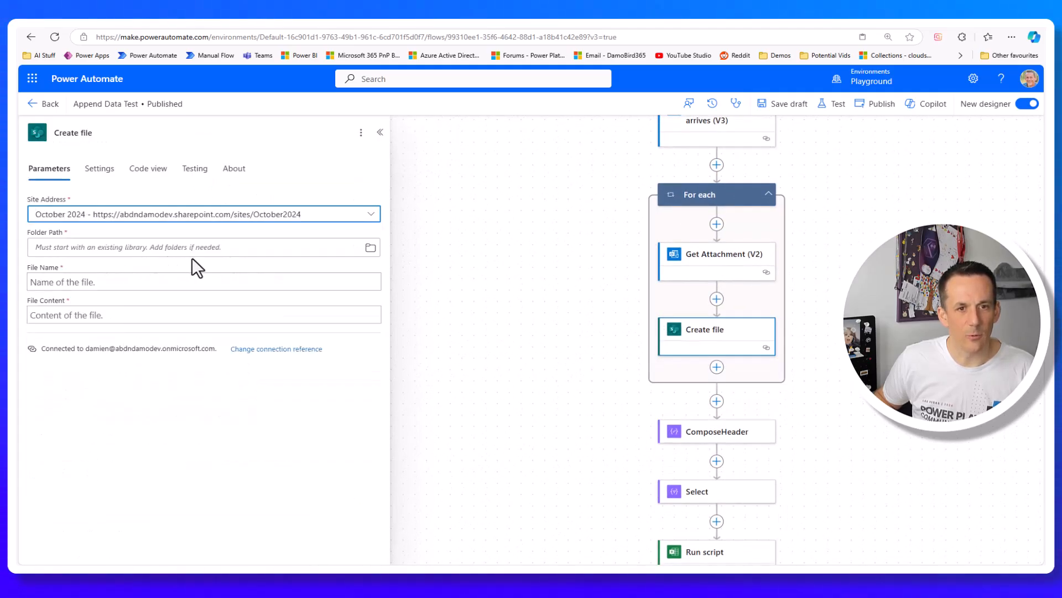
pyautogui.click(370, 247)
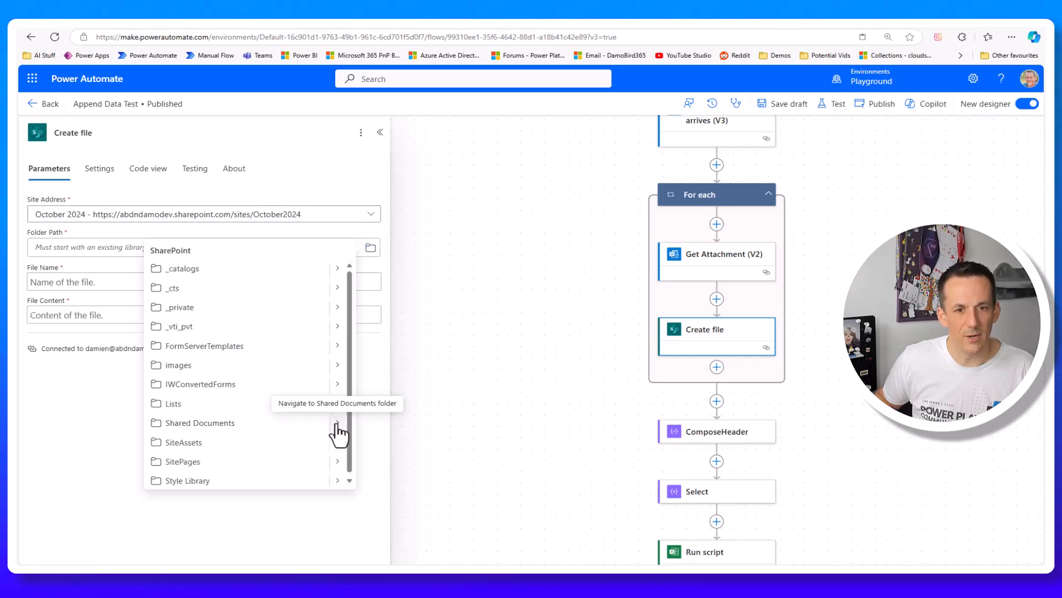
pyautogui.click(276, 422)
# Step: Set Create file's File Name to Get Attachment's Name and its File Content to Content Bytes
pyautogui.click(195, 281)
pyautogui.click(382, 282)
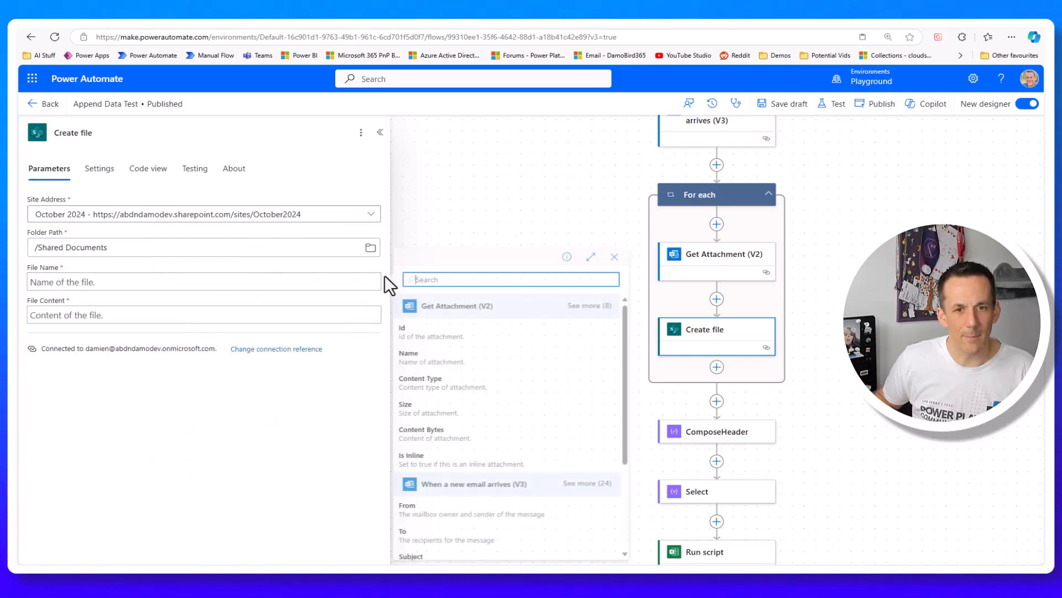
pyautogui.click(463, 360)
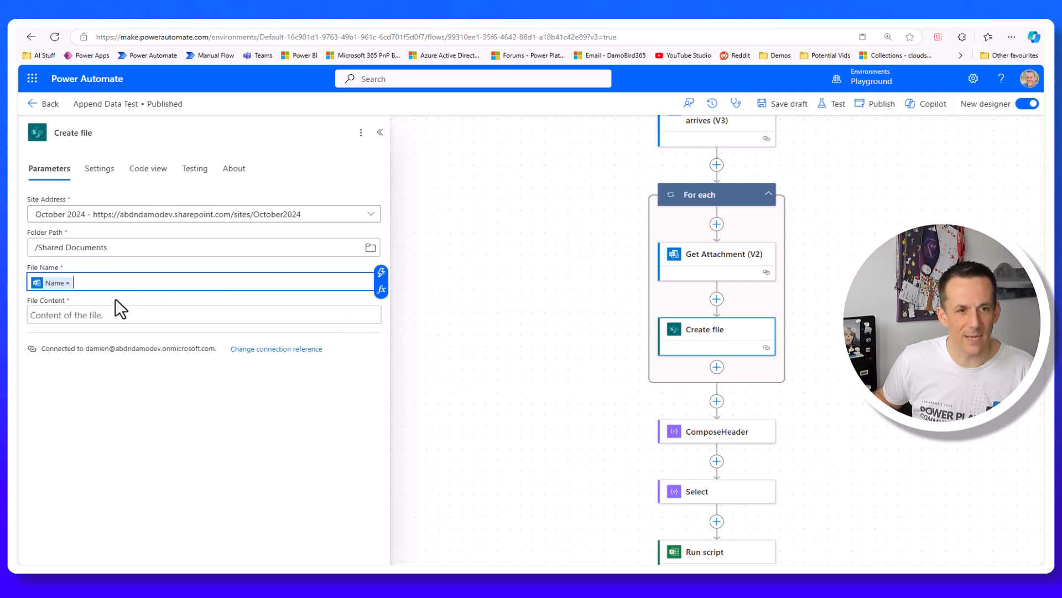
pyautogui.click(72, 313)
pyautogui.click(381, 306)
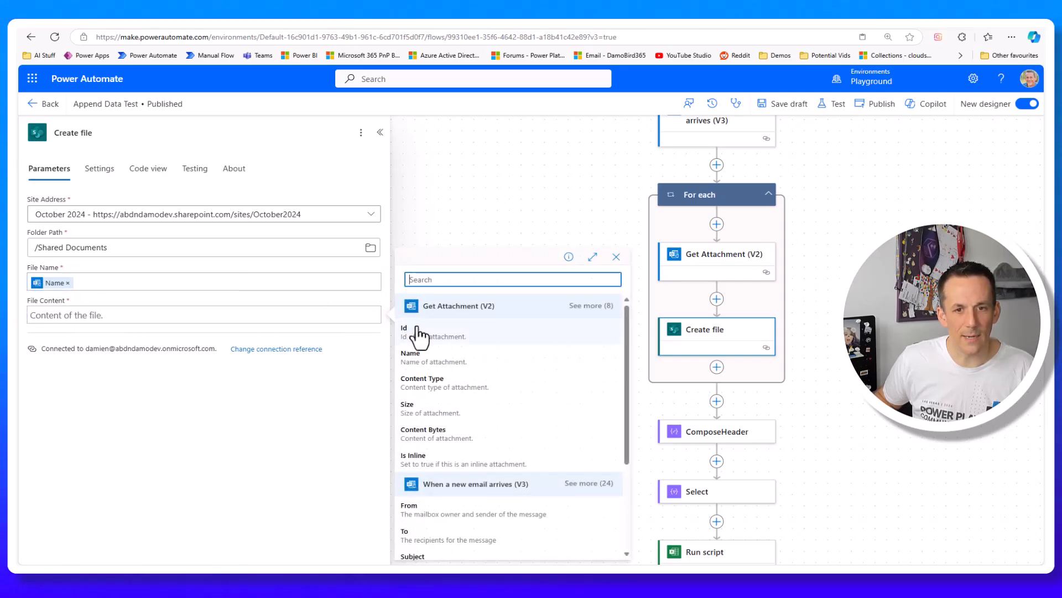
pyautogui.click(459, 435)
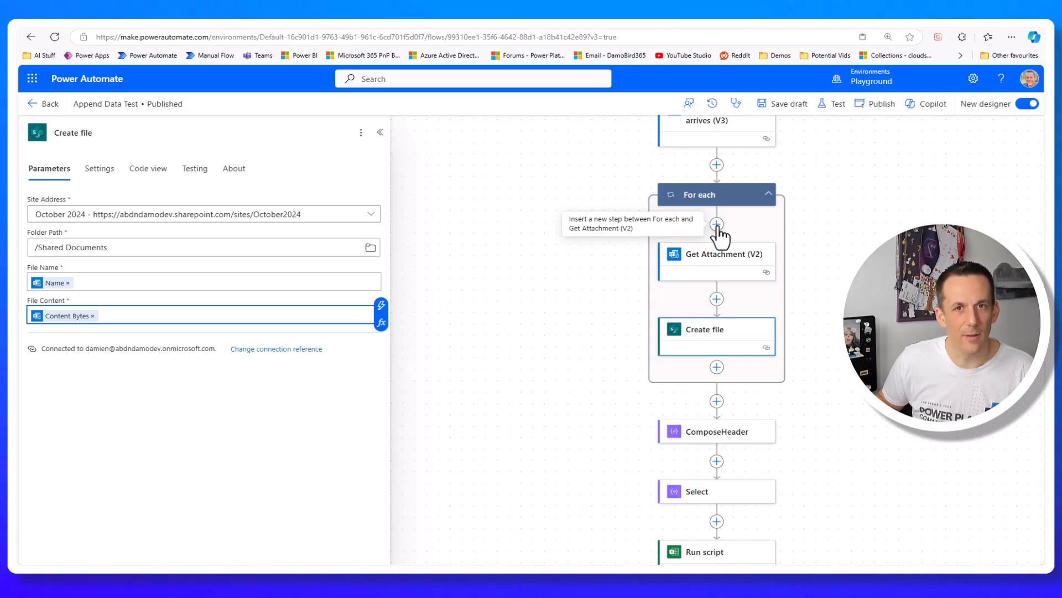
# Step: Add an Excel Online (Business) List rows present in a table action after Create file inside the loop
pyautogui.click(717, 367)
pyautogui.click(756, 374)
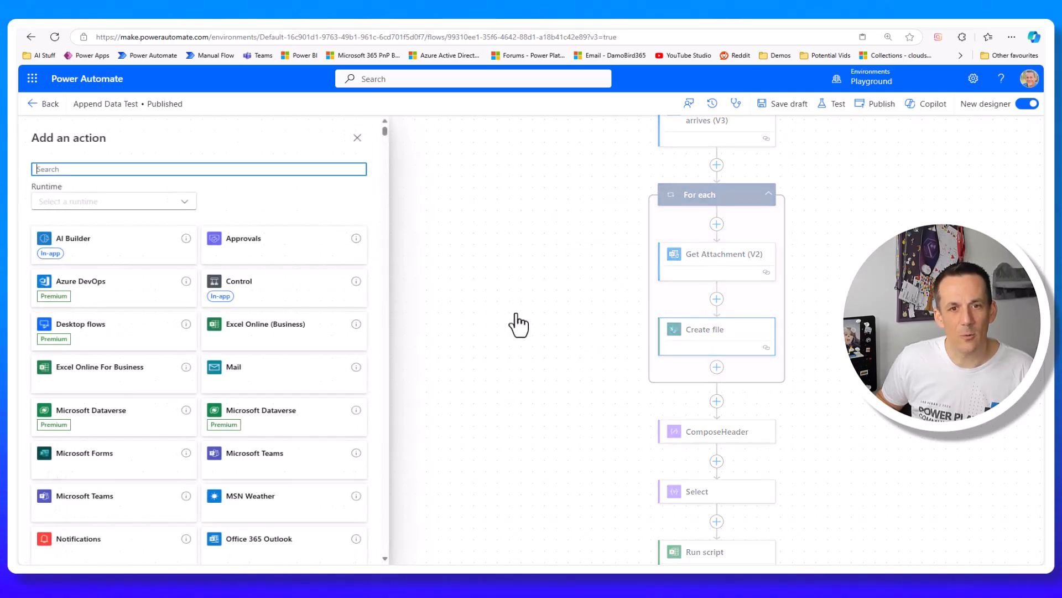
pyautogui.write('list')
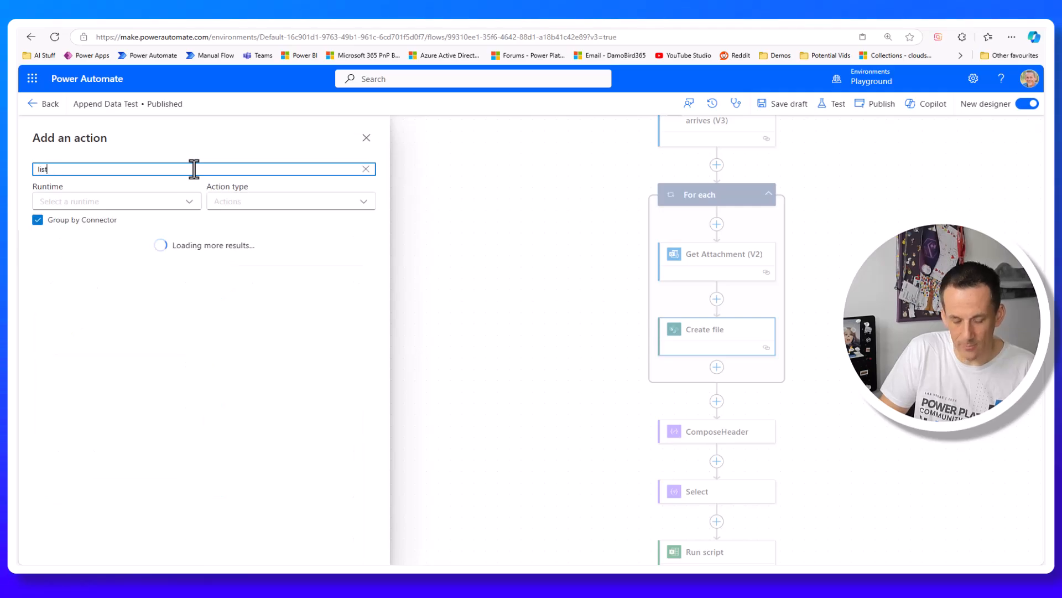
pyautogui.write(' rows')
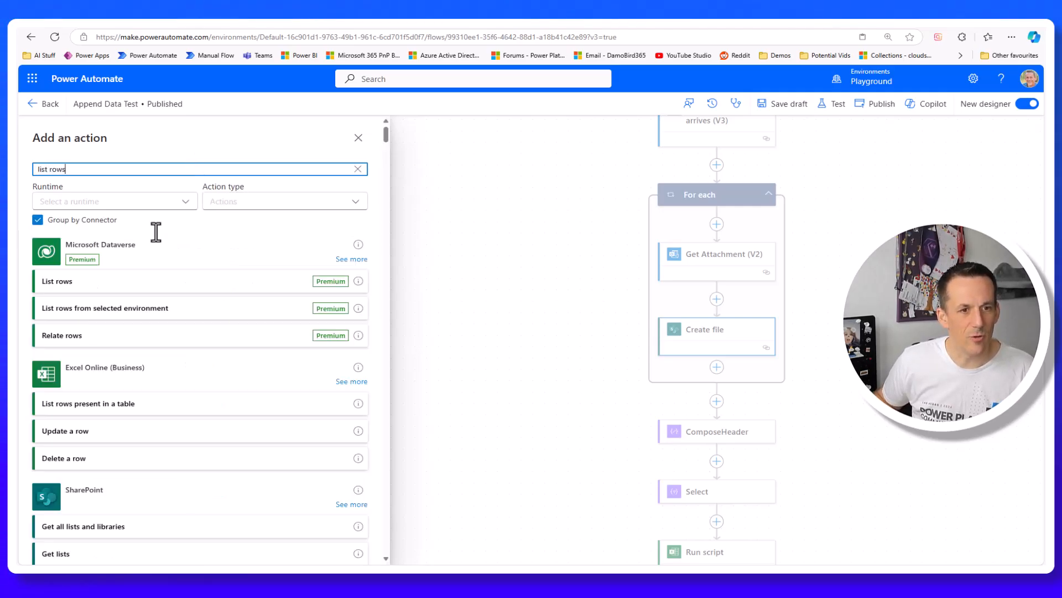
pyautogui.click(103, 407)
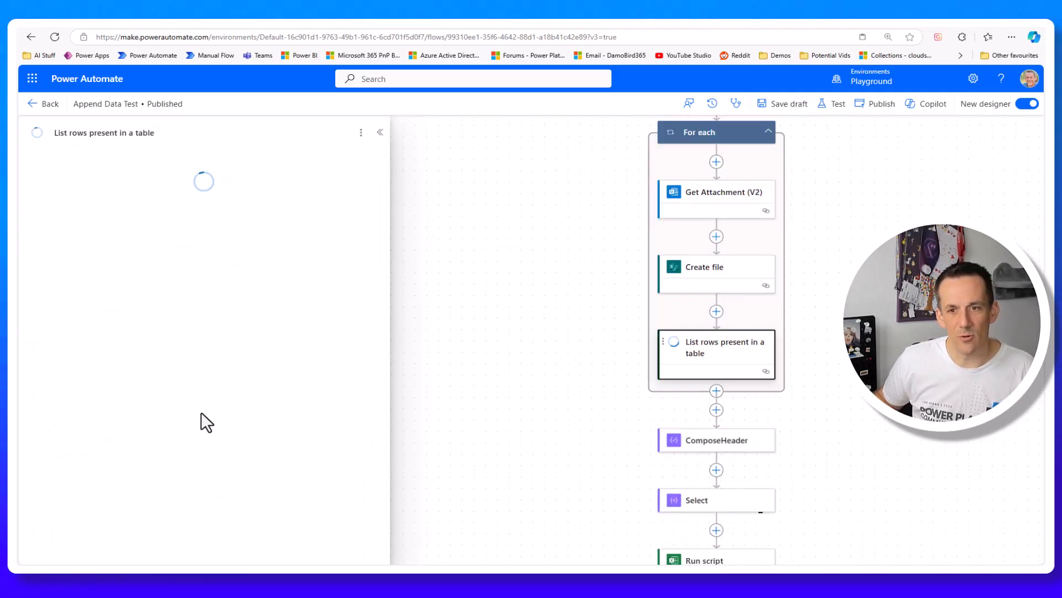
# Step: Set the List rows present in a table action's location to SharePoint Site - October 2024 and its document library to Documents
pyautogui.click(370, 214)
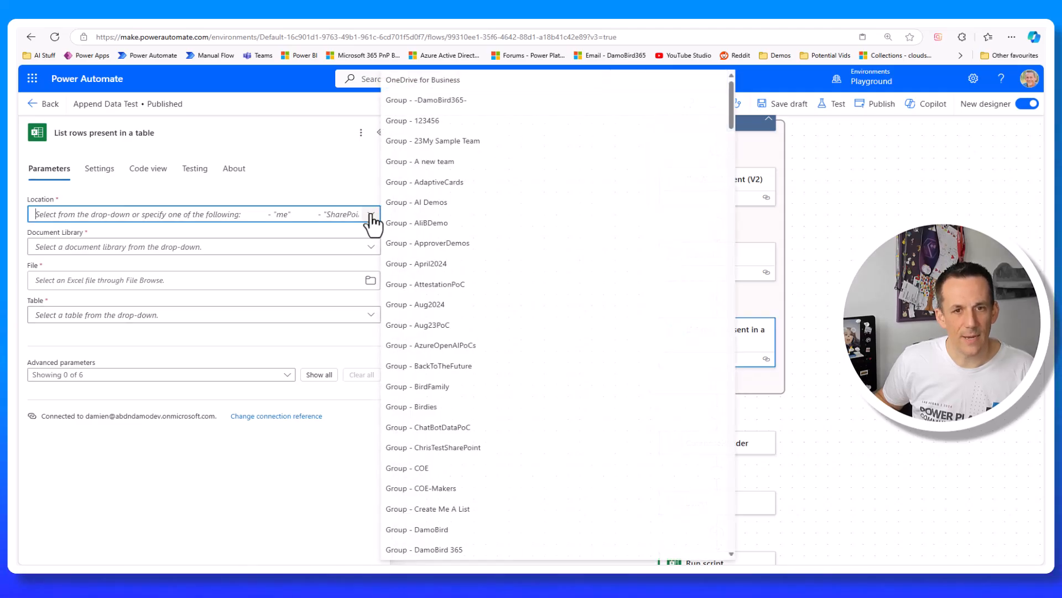
pyautogui.scroll(-15, 487, 221)
pyautogui.click(487, 216)
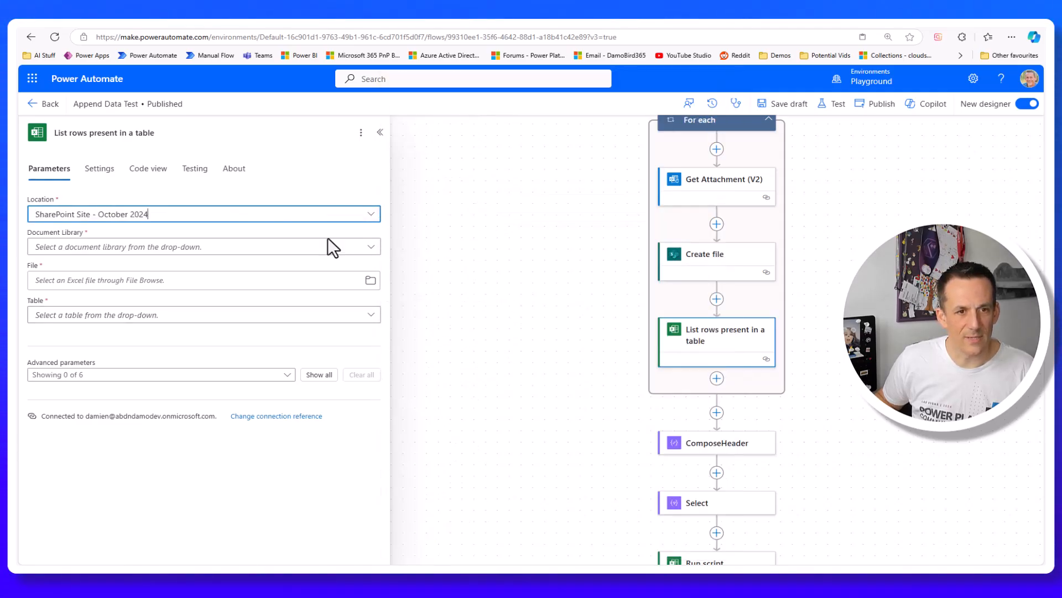
pyautogui.click(370, 247)
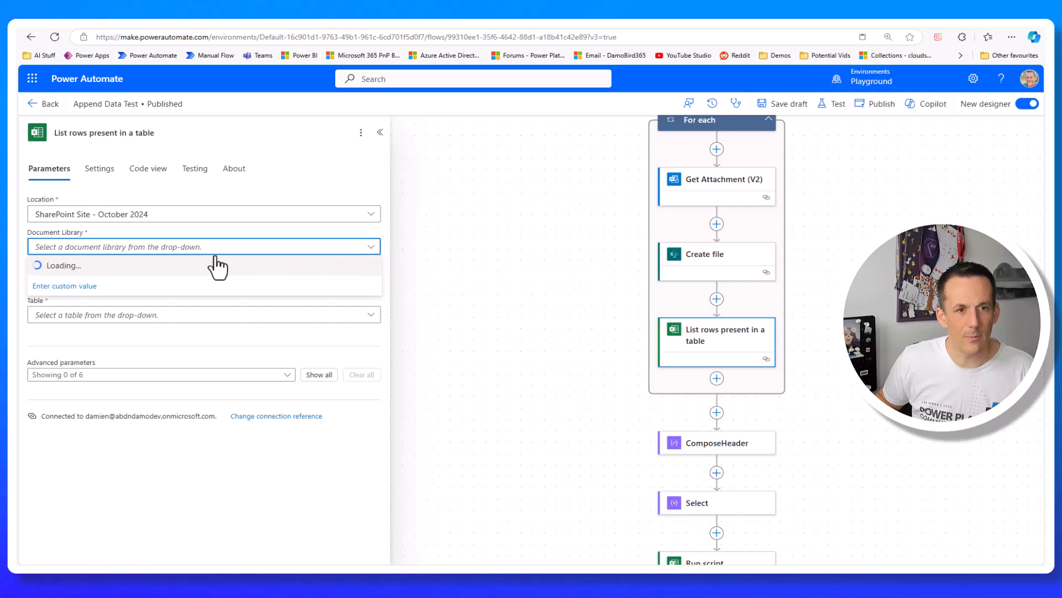
pyautogui.click(53, 267)
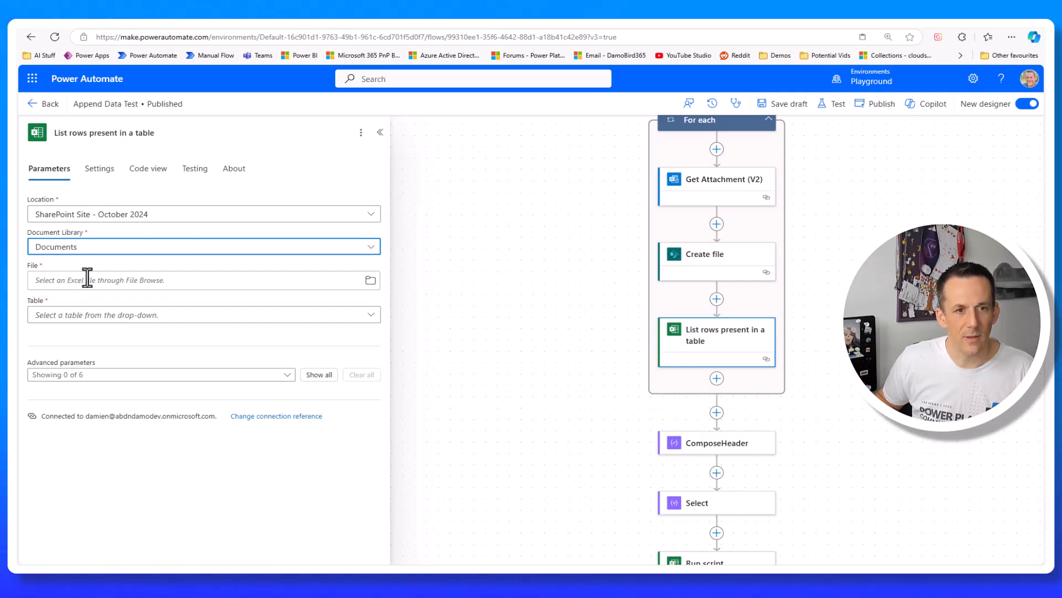
# Step: Set the action's File to Create file's body/Path and its Table to the custom value Table1
pyautogui.click(107, 281)
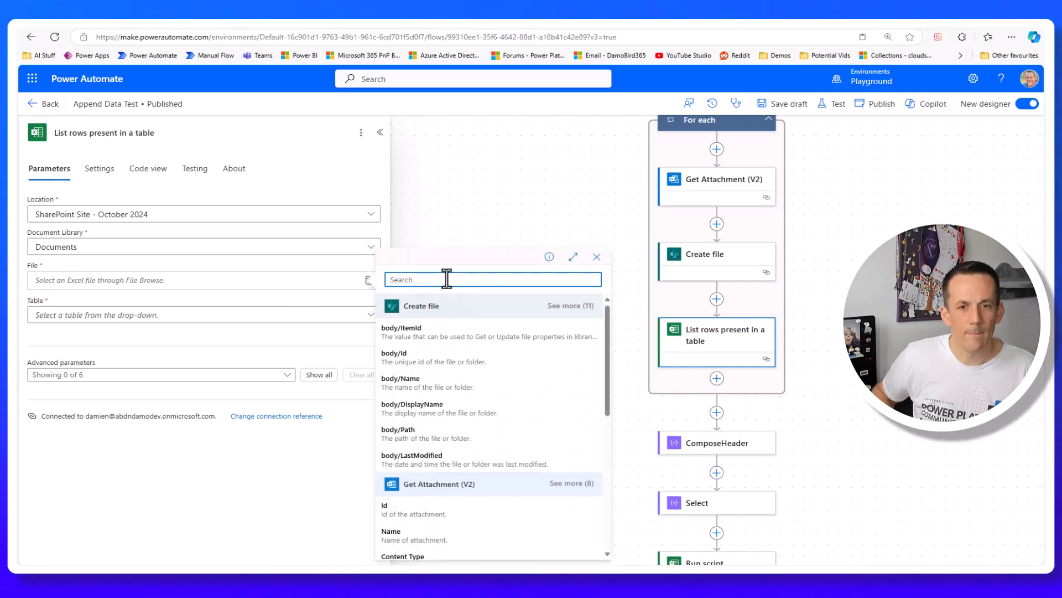
pyautogui.click(443, 436)
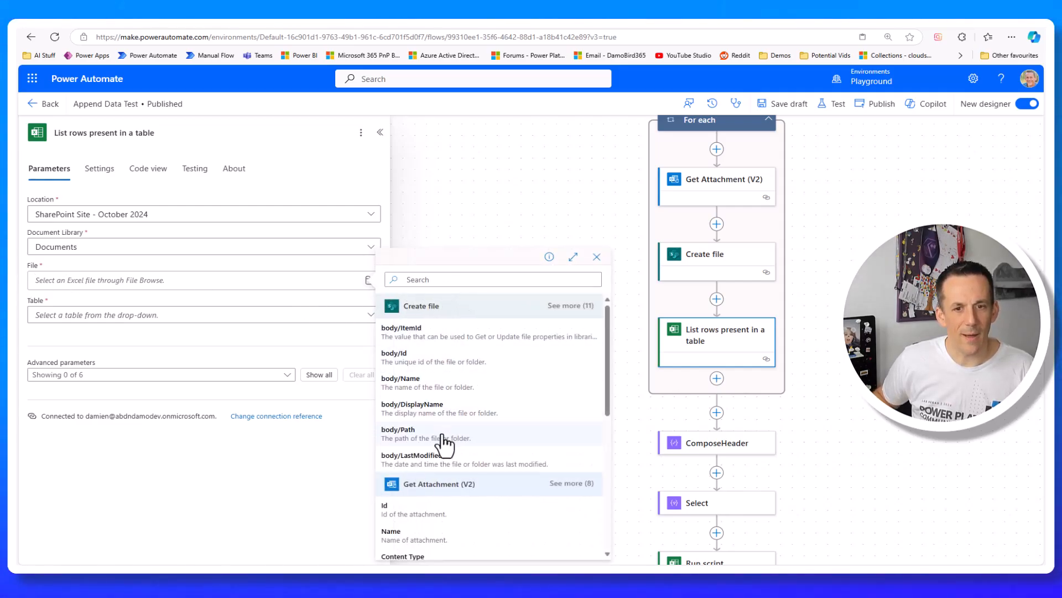
pyautogui.click(327, 321)
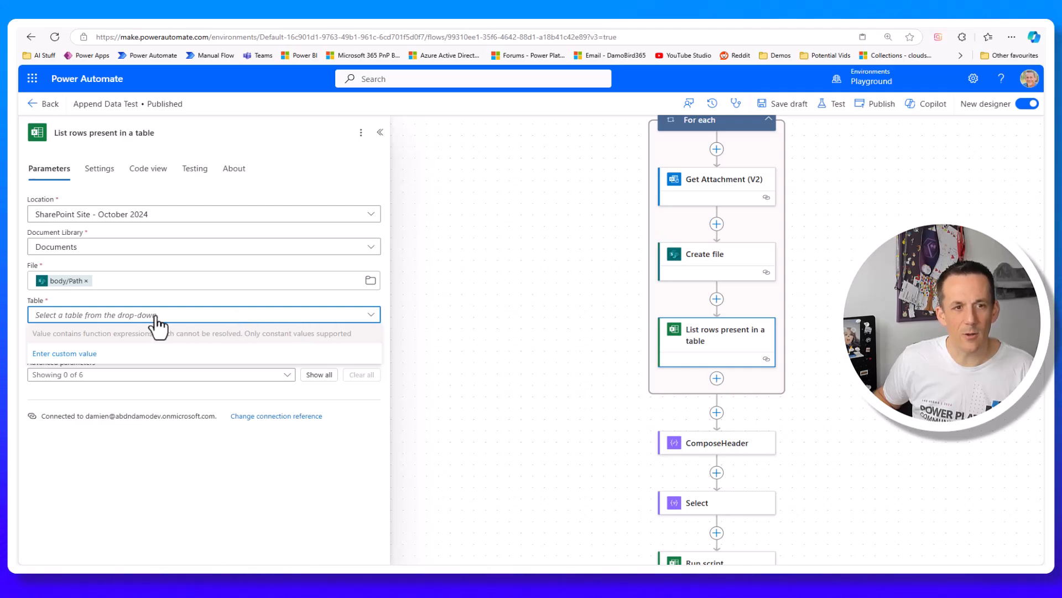
pyautogui.write('Table1')
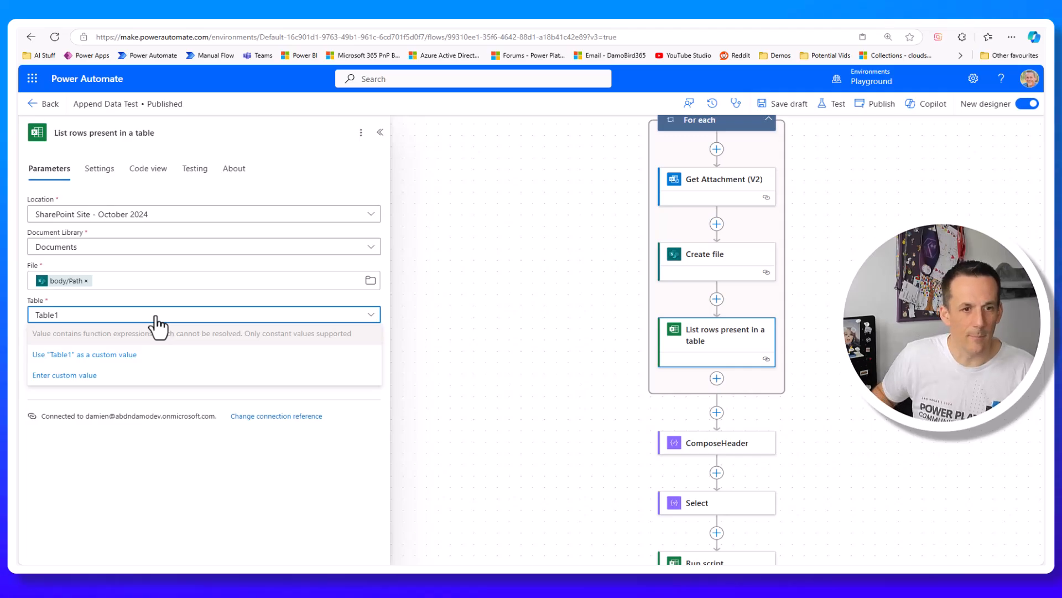
pyautogui.click(110, 356)
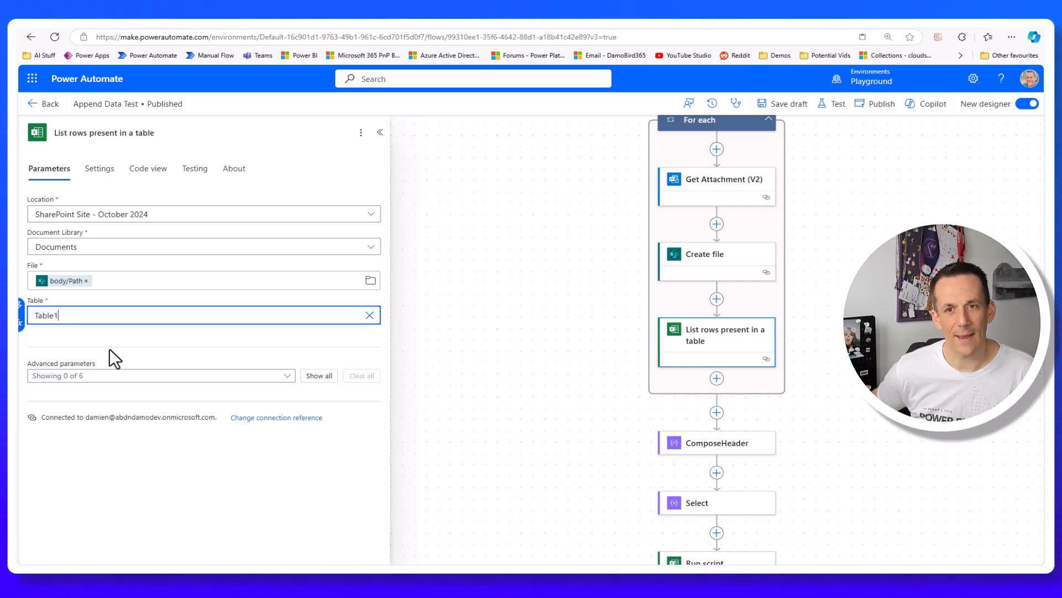
pyautogui.click(150, 327)
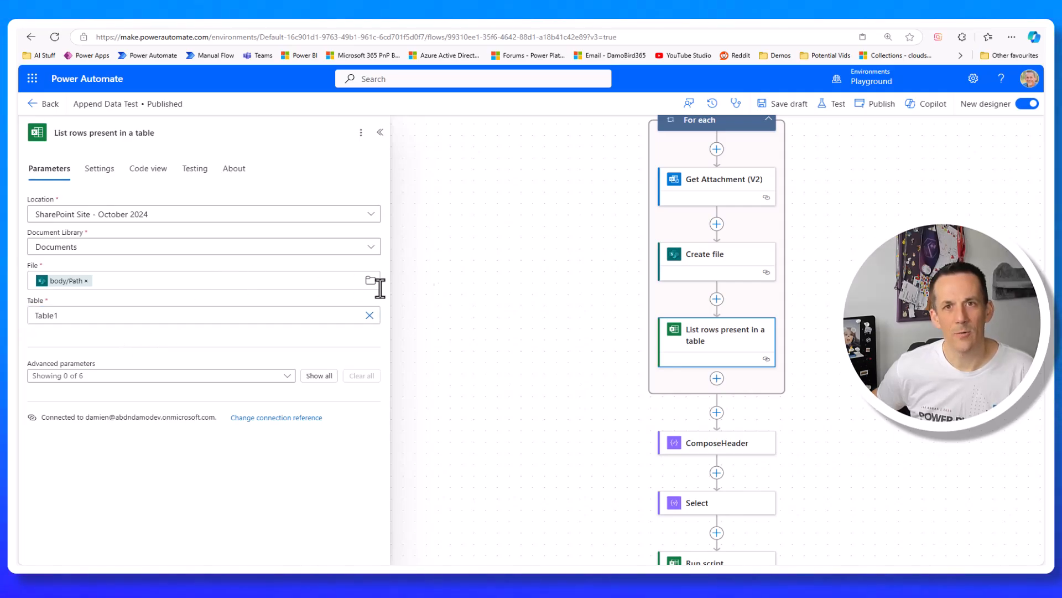
# Step: Turn on pagination for List rows present in a table with a threshold of 100000
pyautogui.click(733, 351)
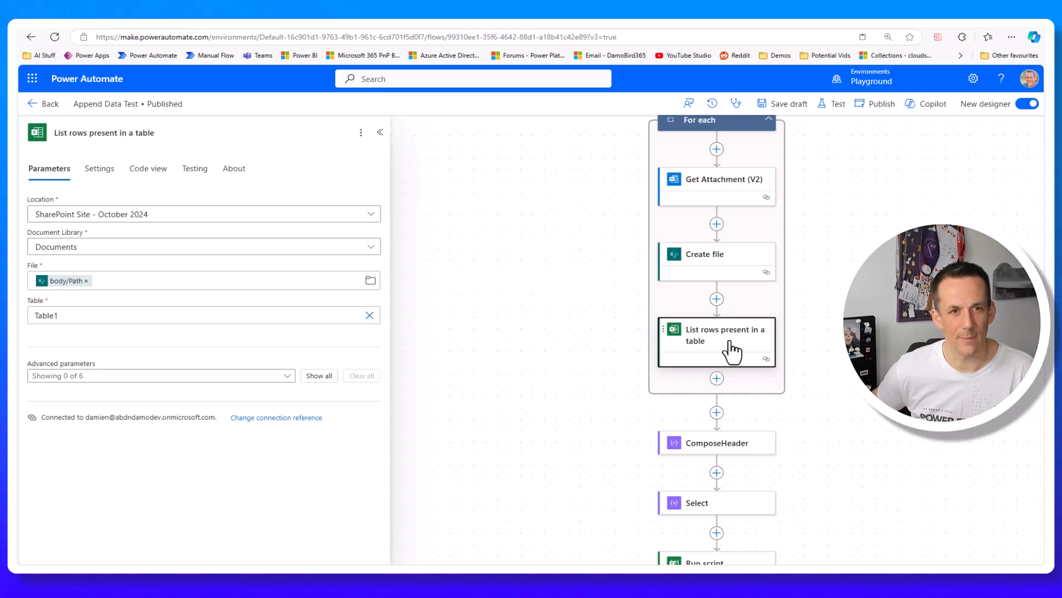
pyautogui.click(98, 182)
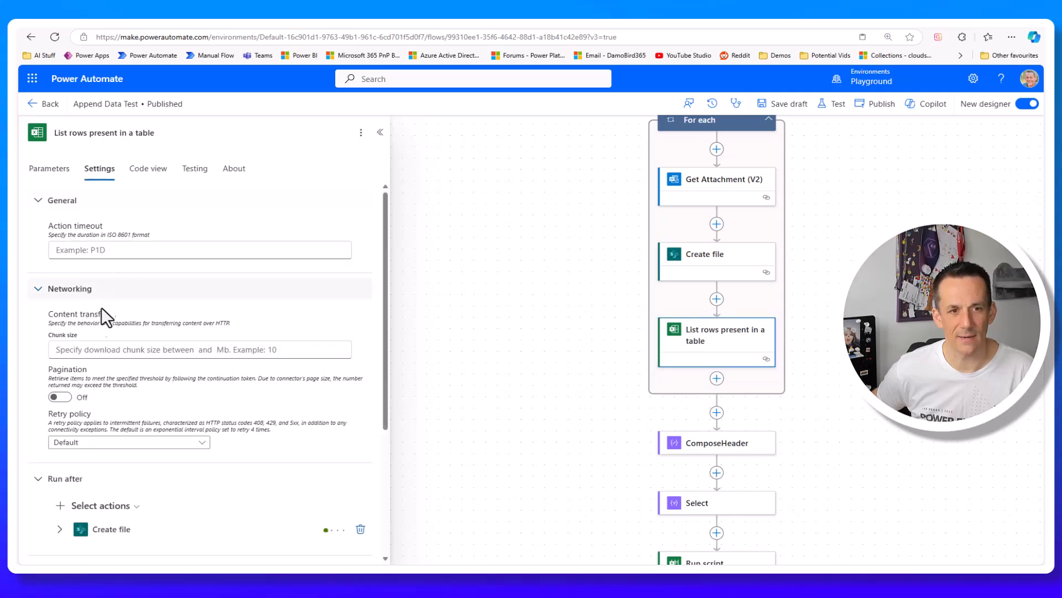
pyautogui.click(56, 397)
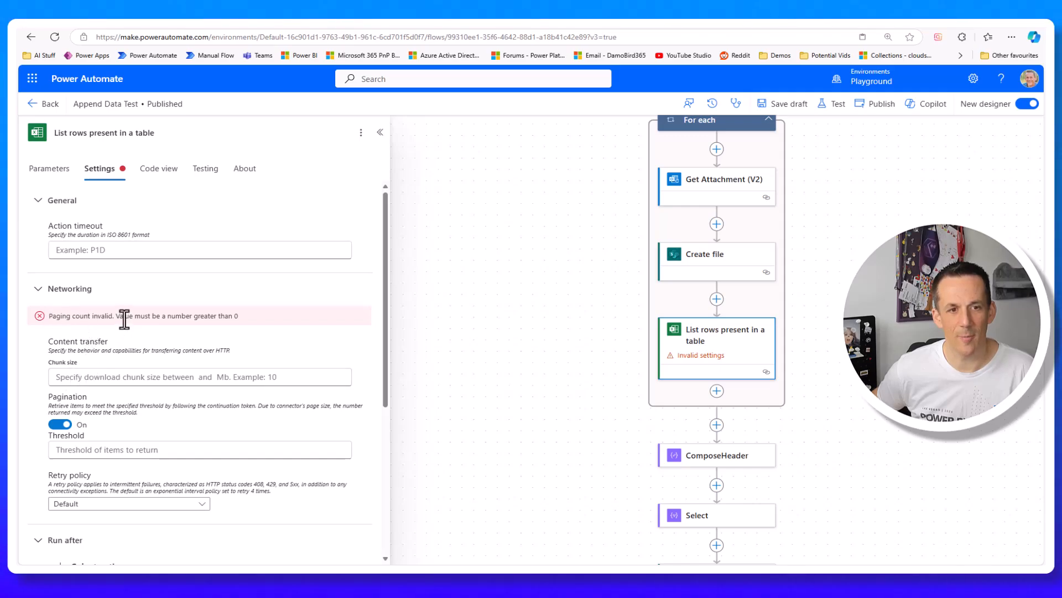
pyautogui.click(98, 451)
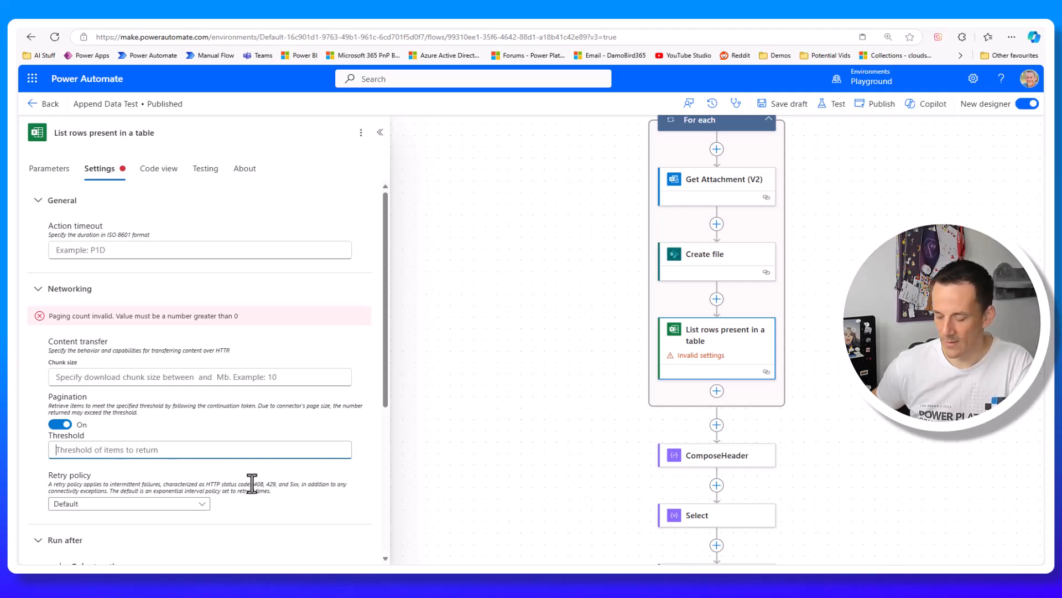
pyautogui.write('100000')
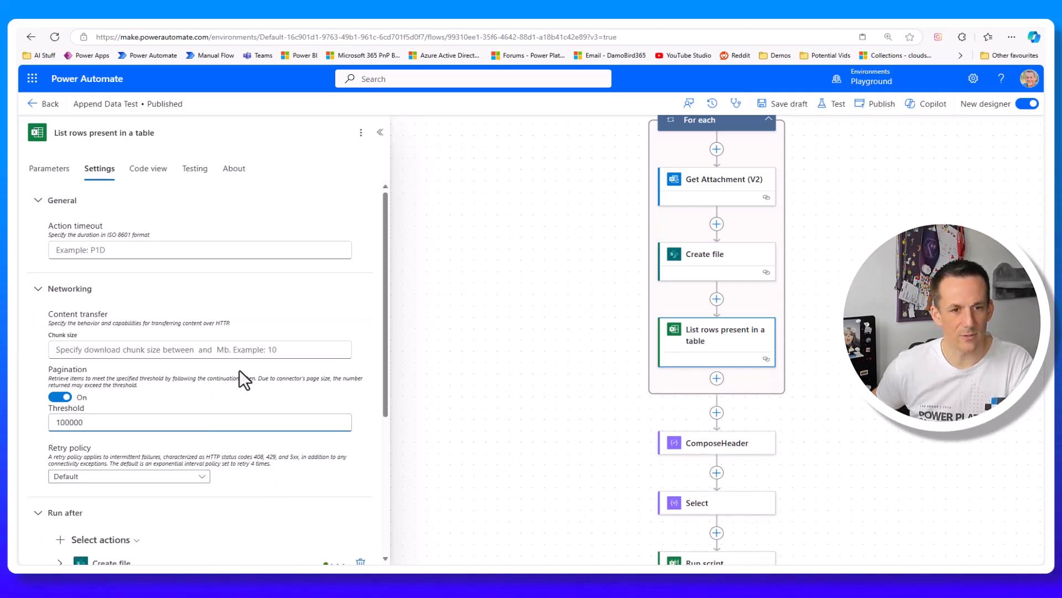
# Step: Try a pagination threshold of 100001 and switch pagination back off for List rows present in a table
pyautogui.click(268, 349)
pyautogui.click(127, 422)
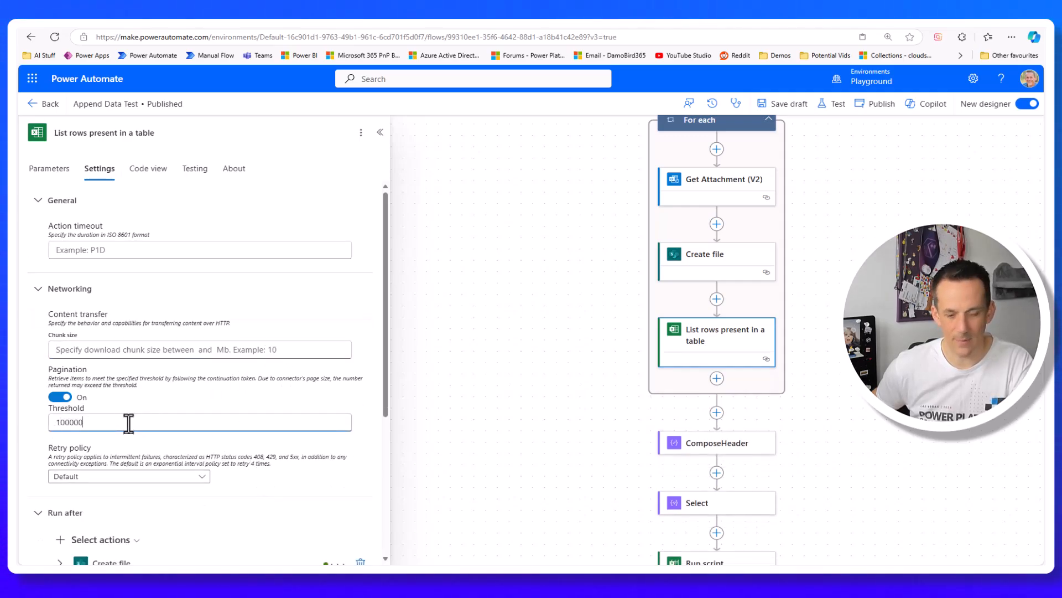
pyautogui.write('01')
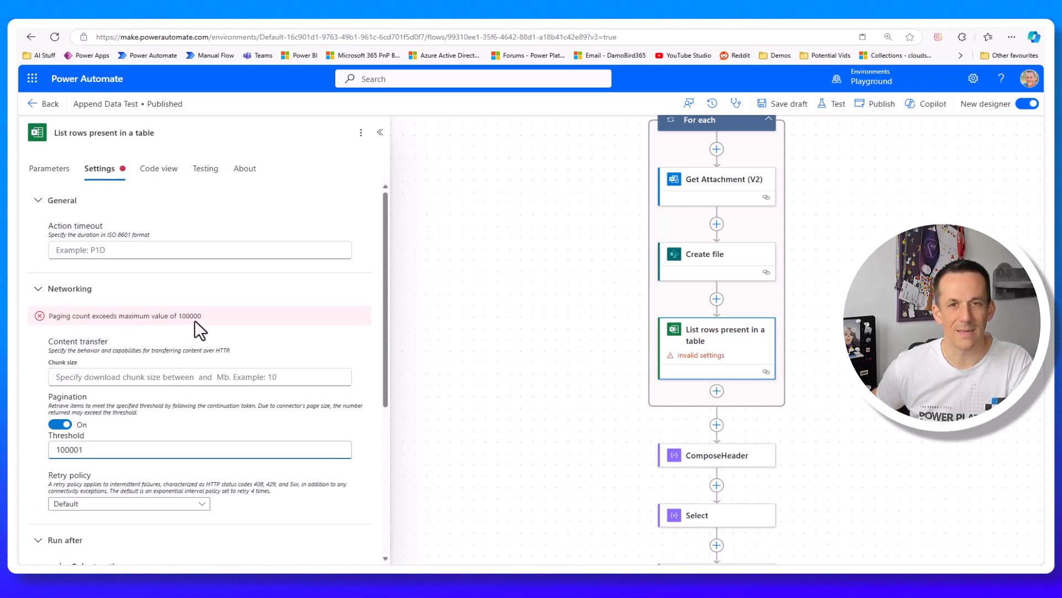
pyautogui.press('BackSpace')
pyautogui.press('BackSpace')
pyautogui.press('BackSpace')
pyautogui.press('BackSpace')
pyautogui.press('BackSpace')
pyautogui.press('BackSpace')
pyautogui.click(60, 425)
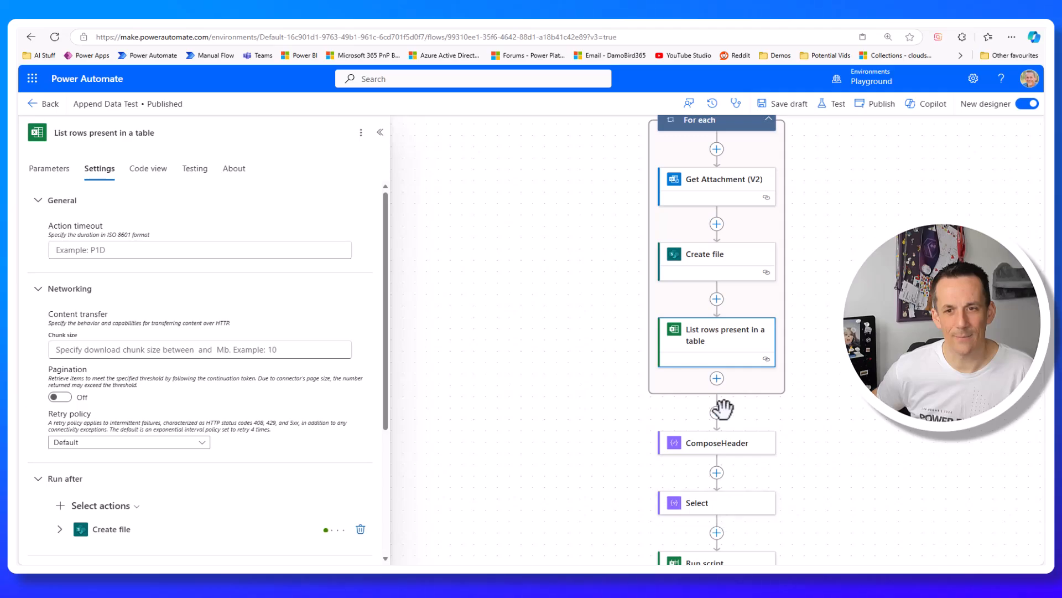
# Step: Add a Select action after List rows present in a table inside the For each loop
pyautogui.click(716, 377)
pyautogui.click(774, 378)
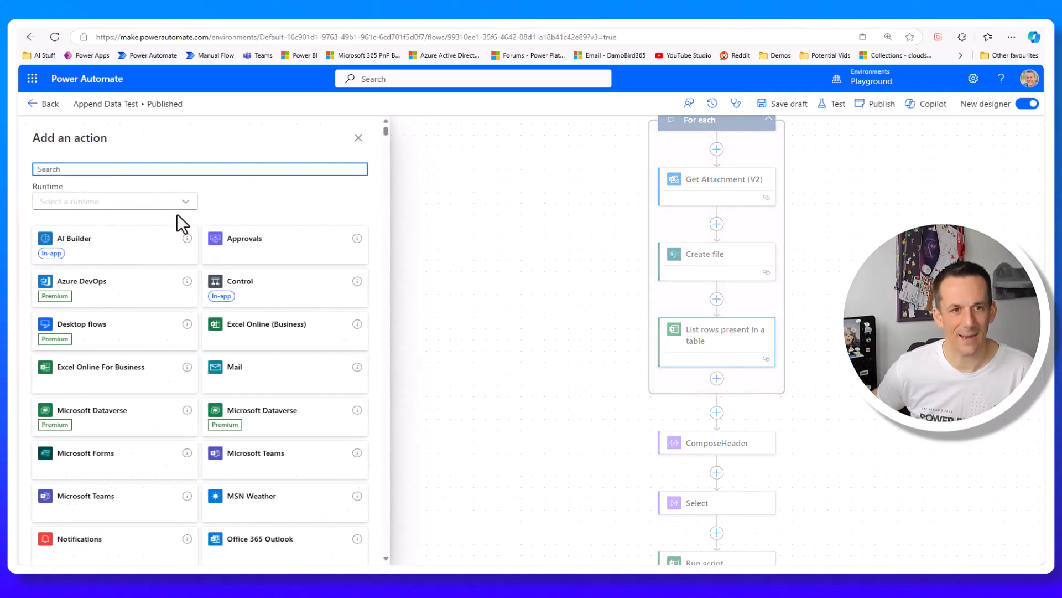
pyautogui.write('Select')
pyautogui.click(107, 412)
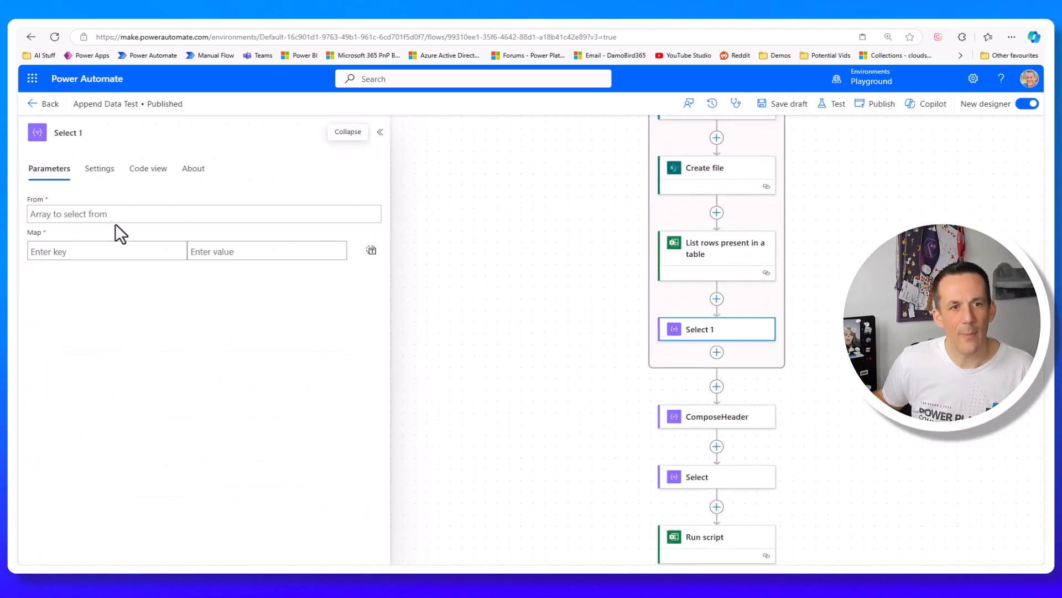
# Step: Set Select 1's From input to the body/value output of List rows present in a table
pyautogui.click(98, 213)
pyautogui.click(381, 208)
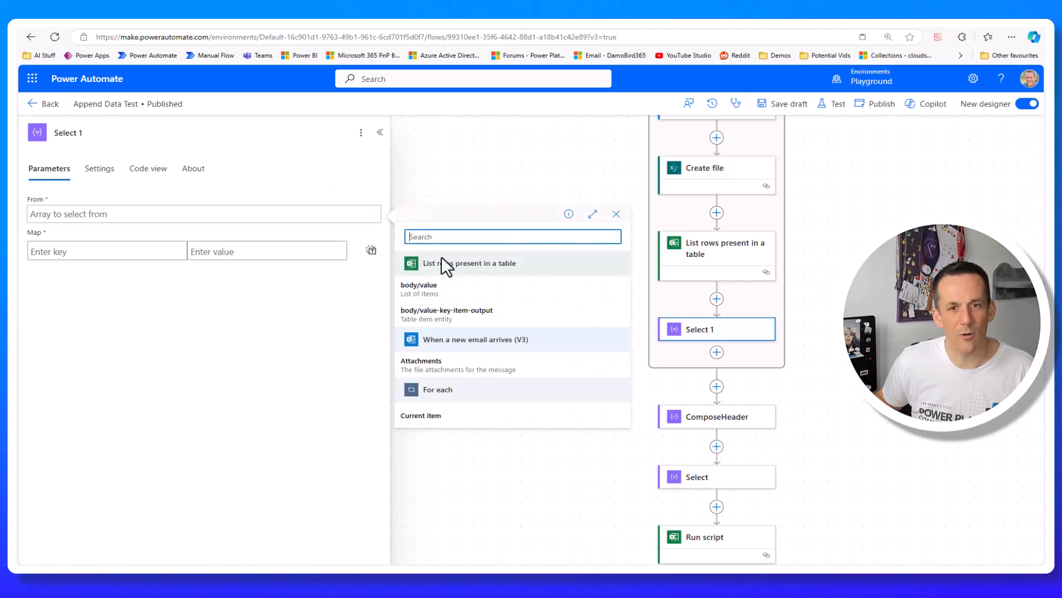
pyautogui.click(445, 302)
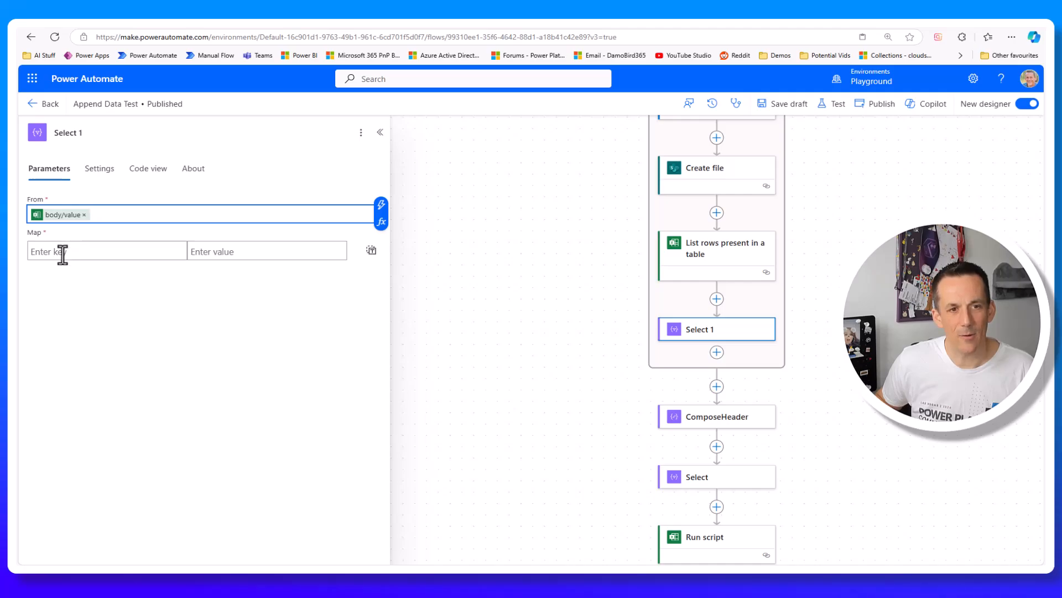
# Step: Switch Select 1's Map to text mode and enter opening and closing square brackets with blank lines between them
pyautogui.click(372, 250)
pyautogui.click(205, 250)
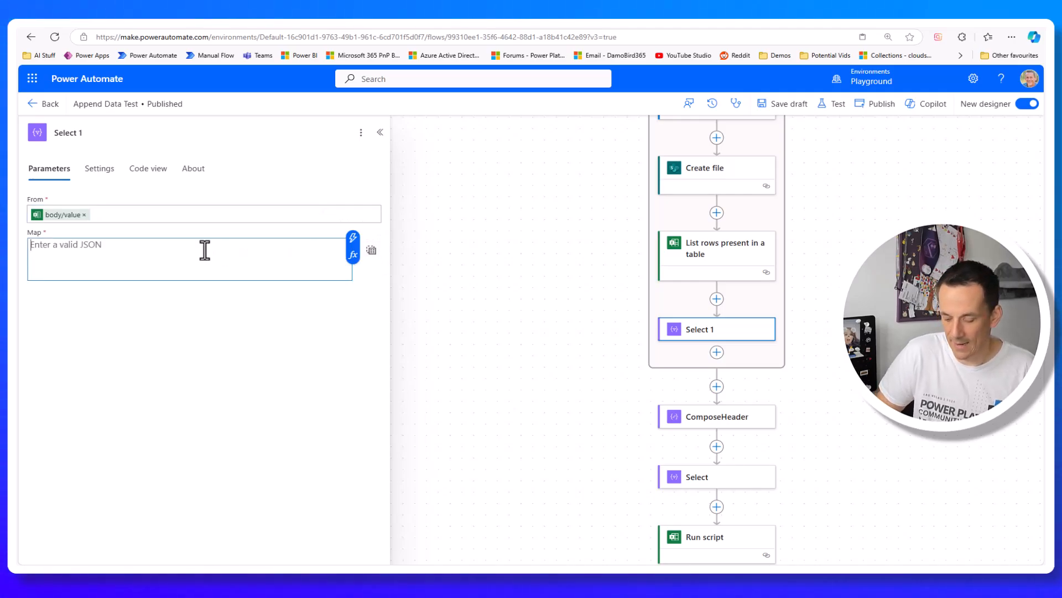
pyautogui.write('{')
pyautogui.press('Return')
pyautogui.press('Return')
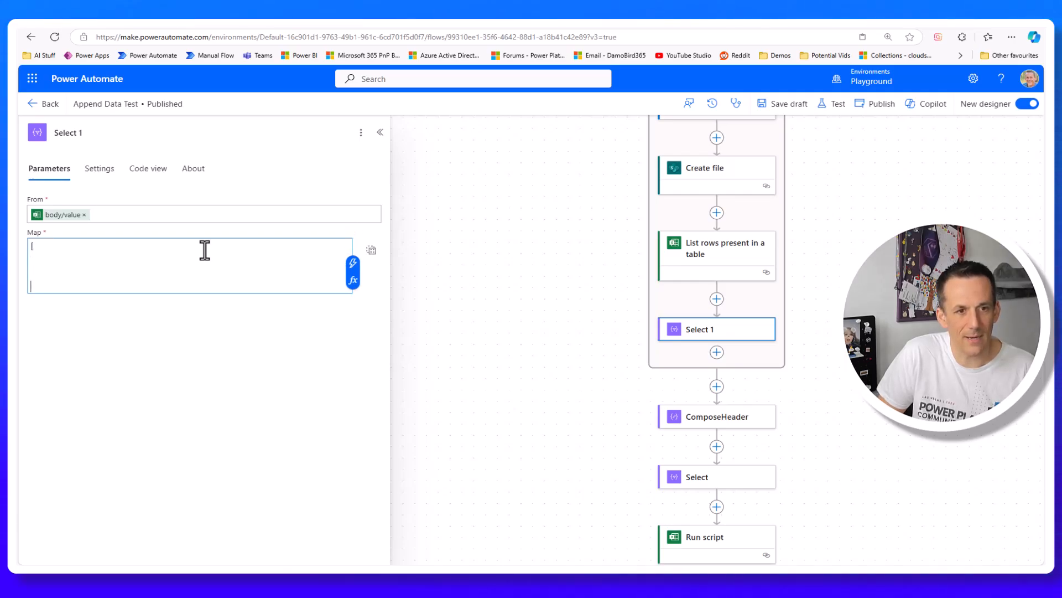
pyautogui.write(']')
pyautogui.press('Up')
pyautogui.press('Up')
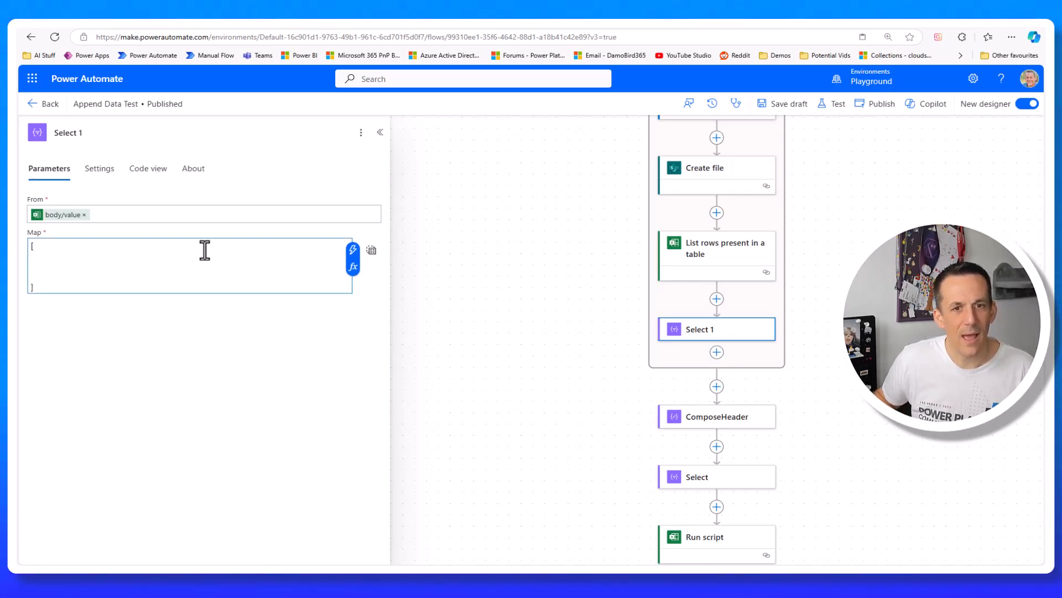
# Step: Switch to the Outlook draft and examine the Order ID, Order Date and Customer Name column headers in Orders Doc1.xlsx
pyautogui.click(353, 253)
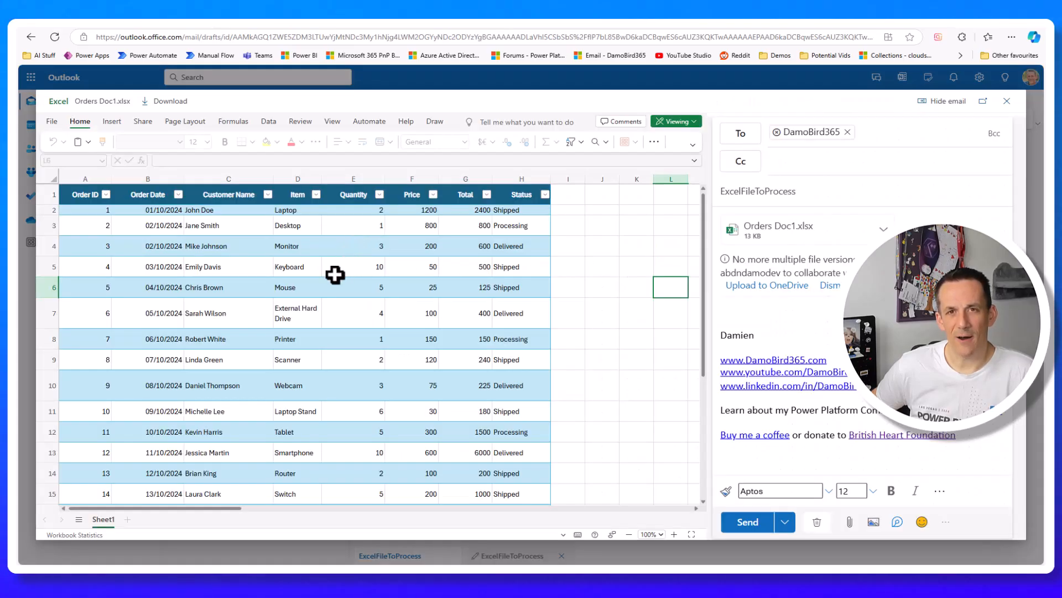
pyautogui.click(86, 194)
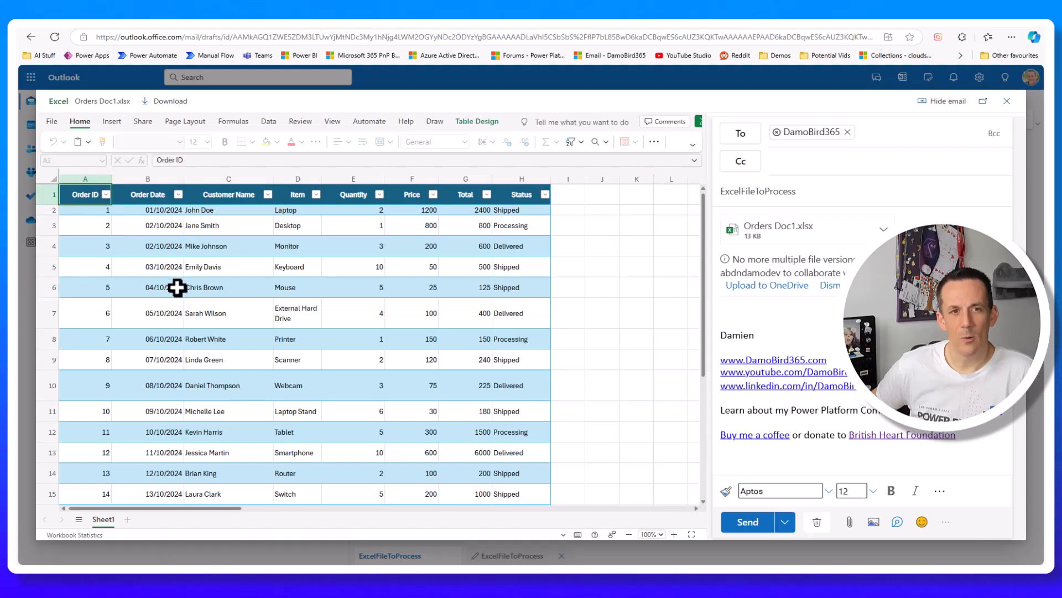
pyautogui.tripleClick(171, 160)
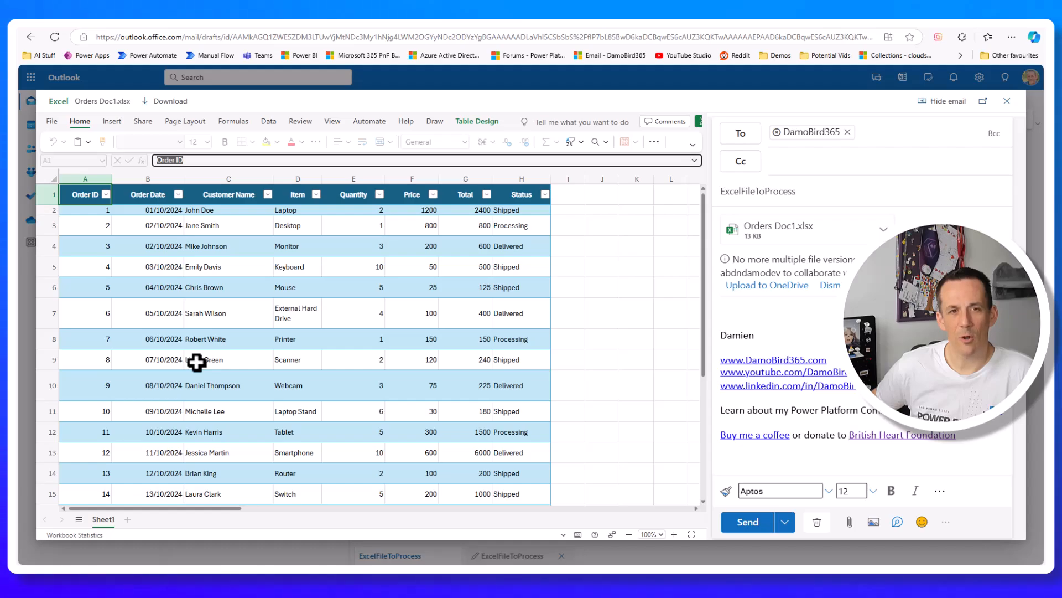
pyautogui.click(147, 194)
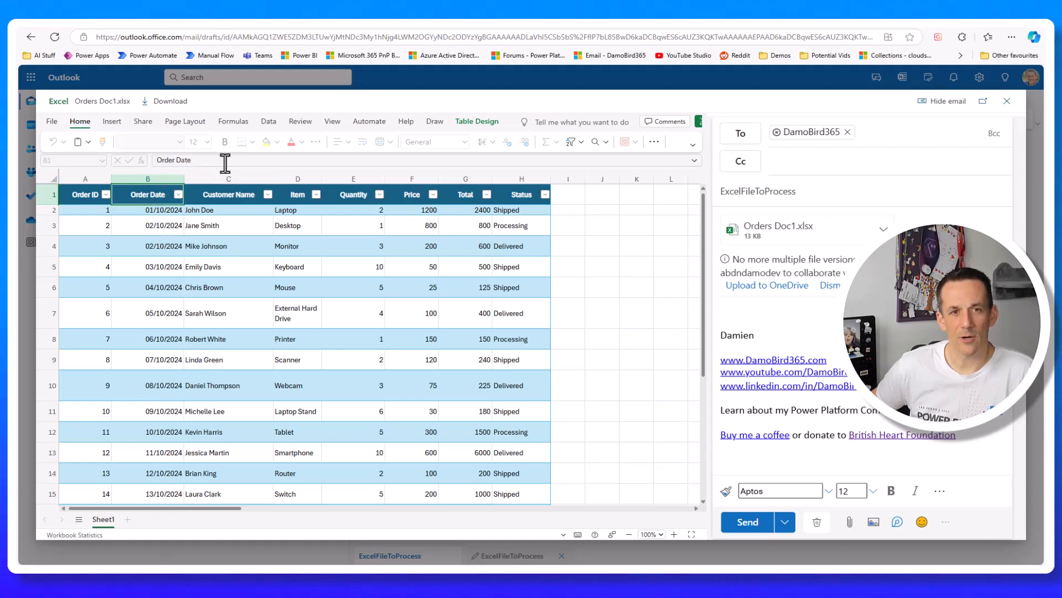
pyautogui.click(232, 196)
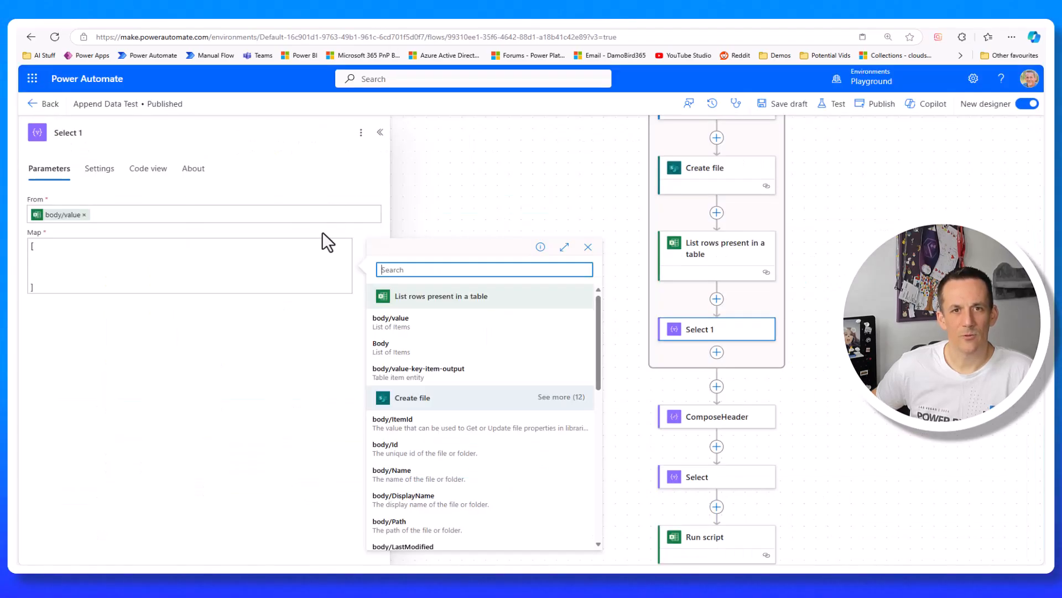
# Step: Insert the expression item()?['Order Id'] inside the square brackets of Select 1's Map, followed by a comma and a new line
pyautogui.click(44, 260)
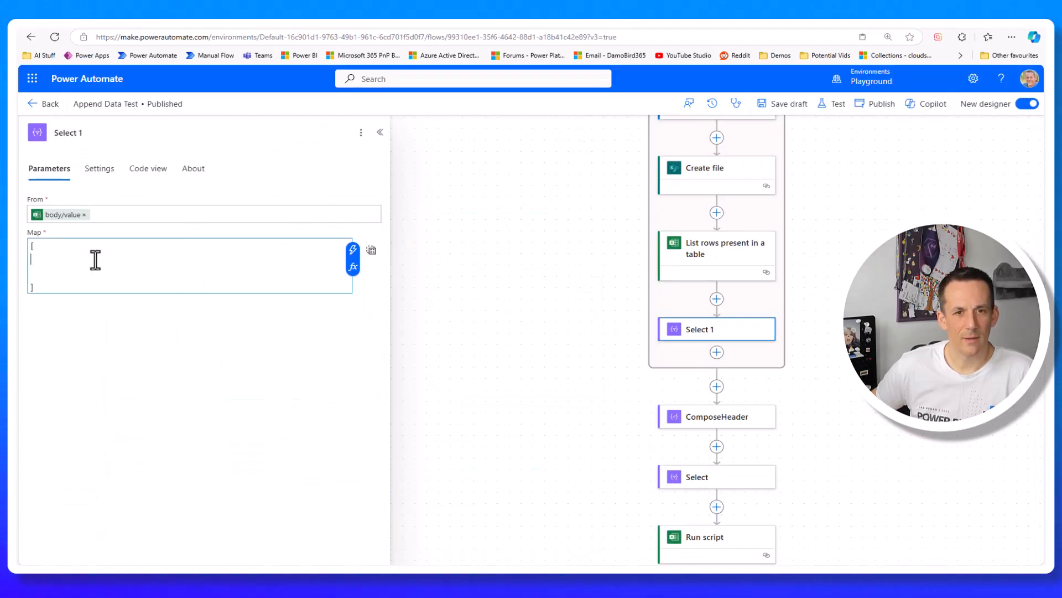
pyautogui.click(371, 249)
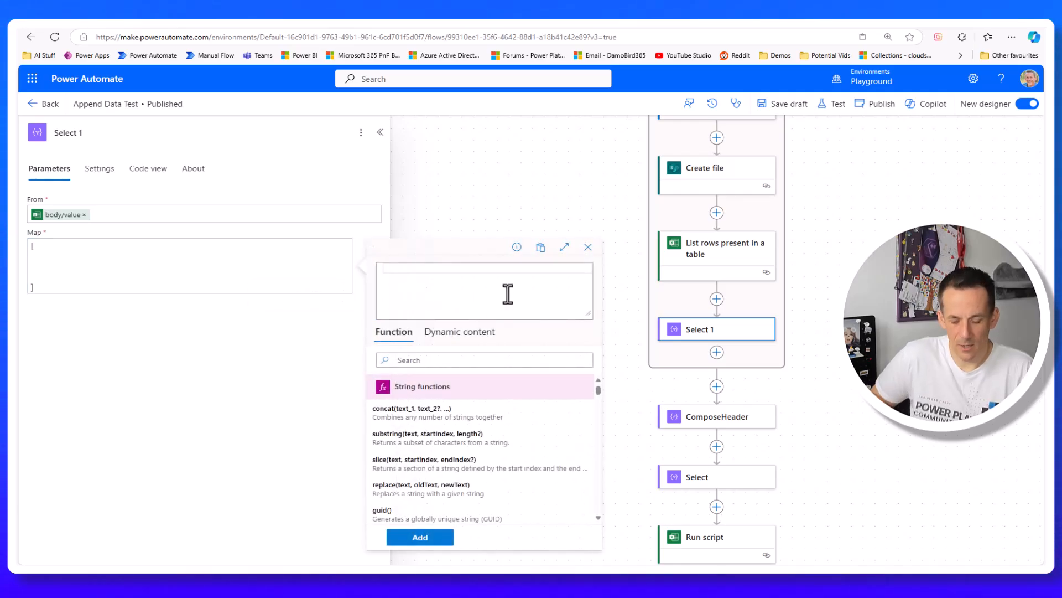
pyautogui.write('item()?')
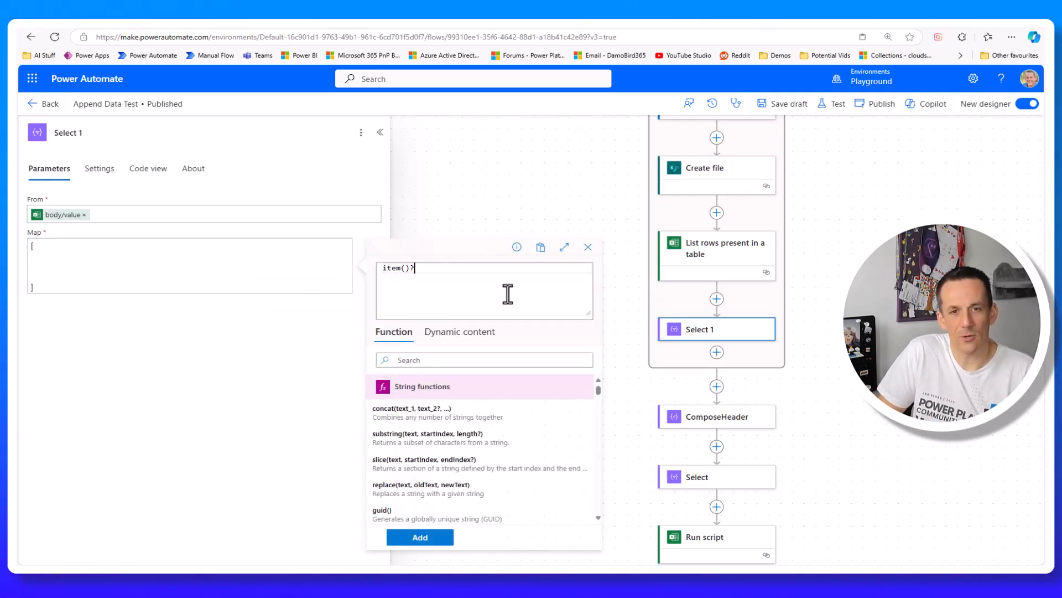
pyautogui.write('[]')
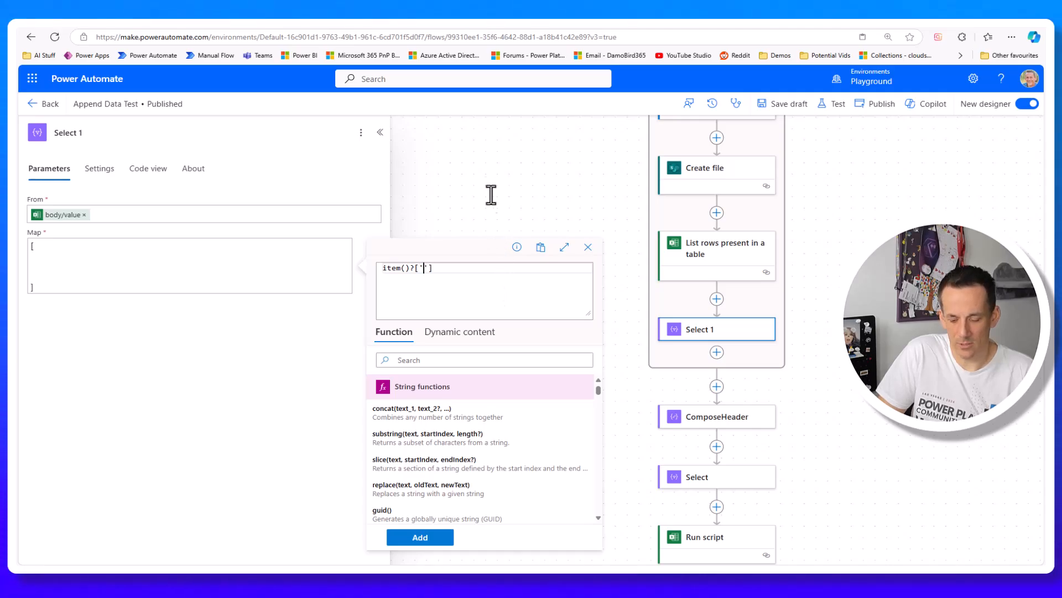
pyautogui.write('Order I')
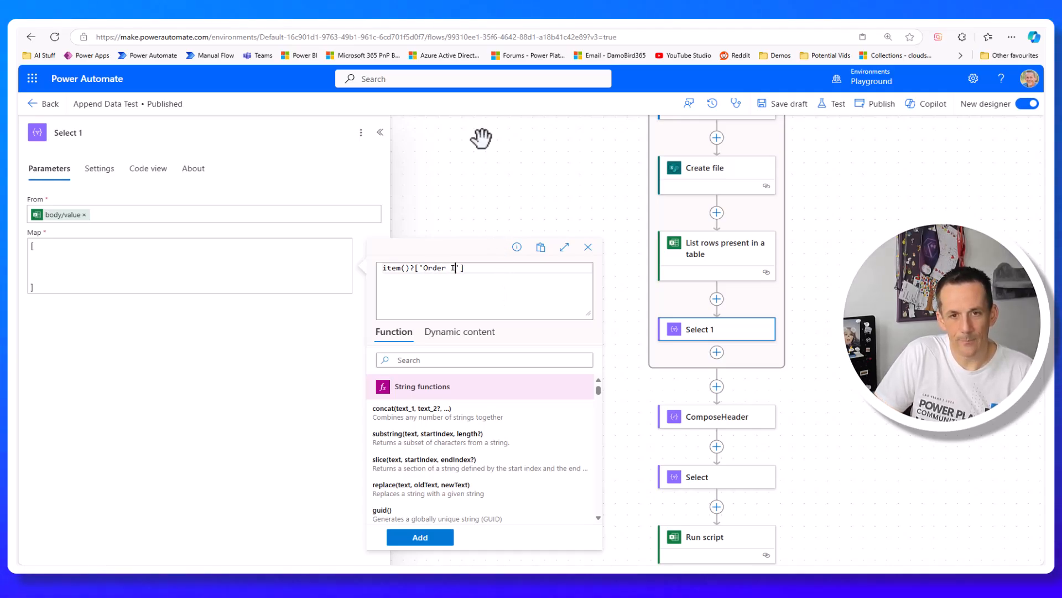
pyautogui.write('d')
pyautogui.hotkey('ctrl', 'a')
pyautogui.hotkey('ctrl', 'c')
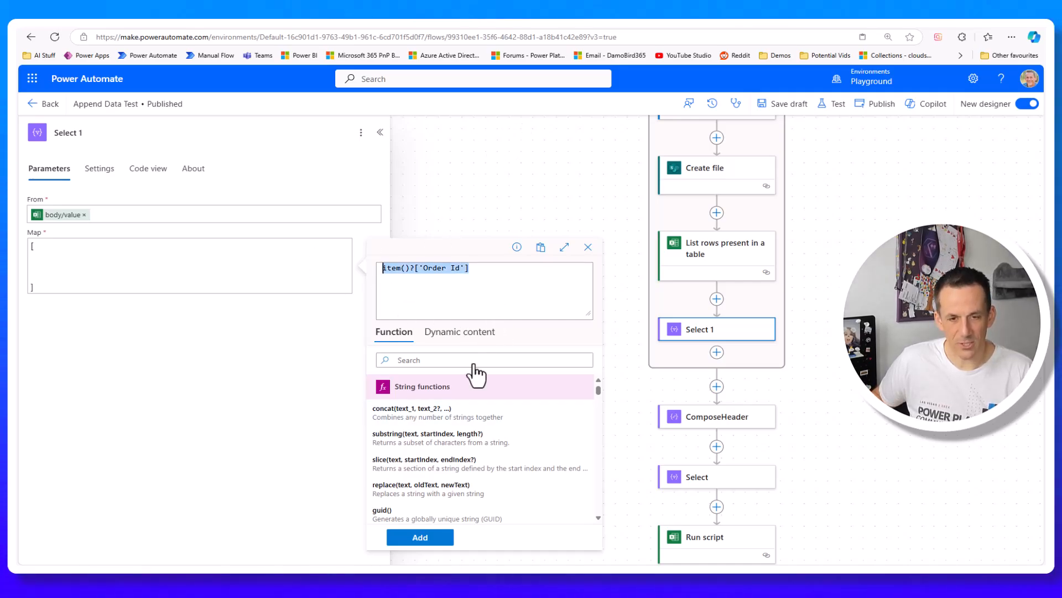
pyautogui.click(435, 538)
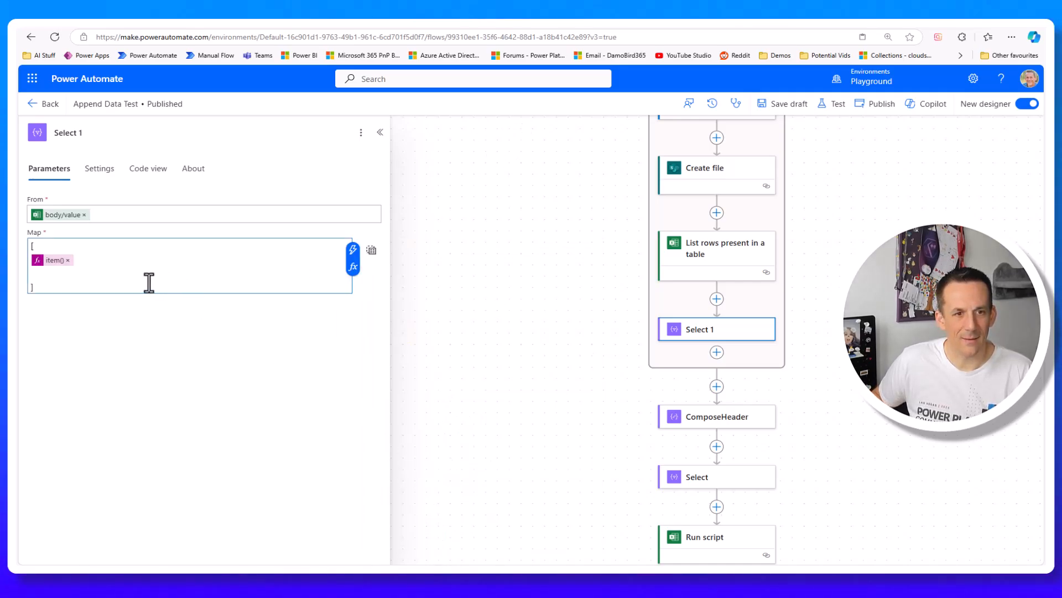
pyautogui.write(',')
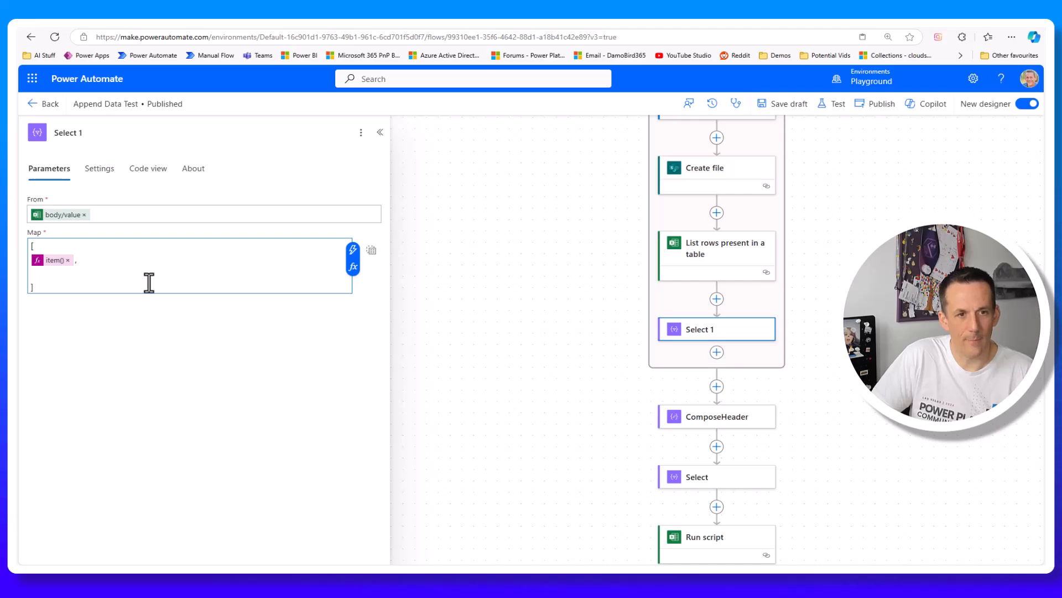
pyautogui.press('Return')
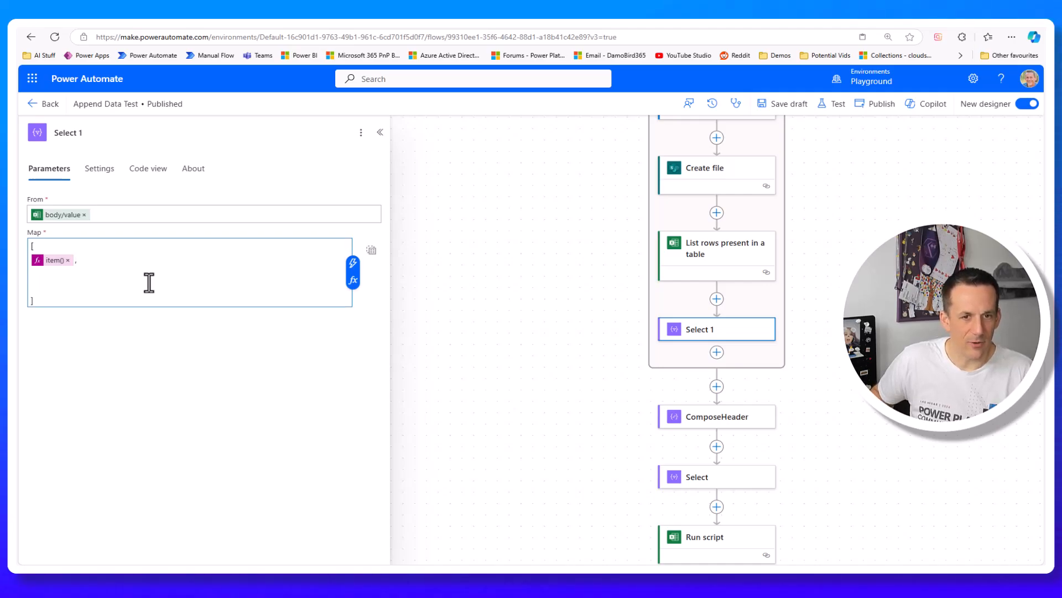
# Step: Add the expression item()?['Order Date'] as the second entry of Select 1's Map array, followed by a comma and a new line
pyautogui.click(353, 281)
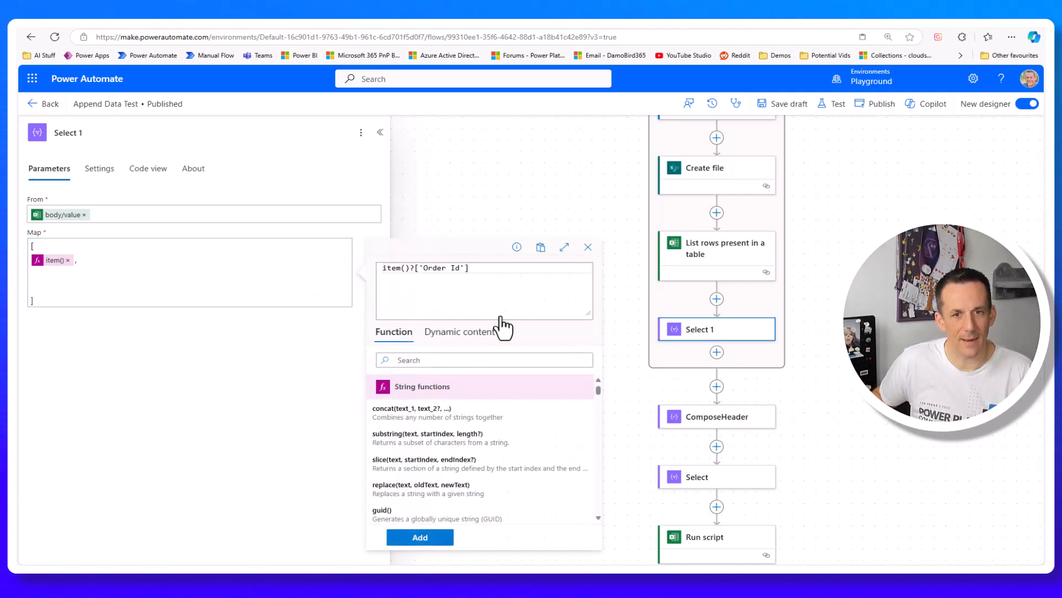
pyautogui.doubleClick(455, 268)
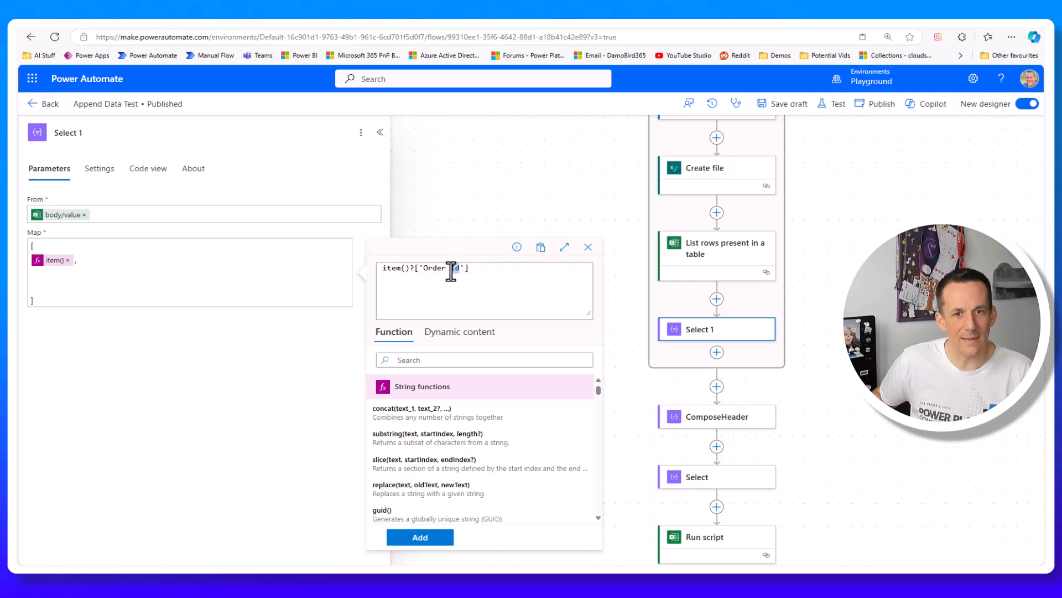
pyautogui.write('Date')
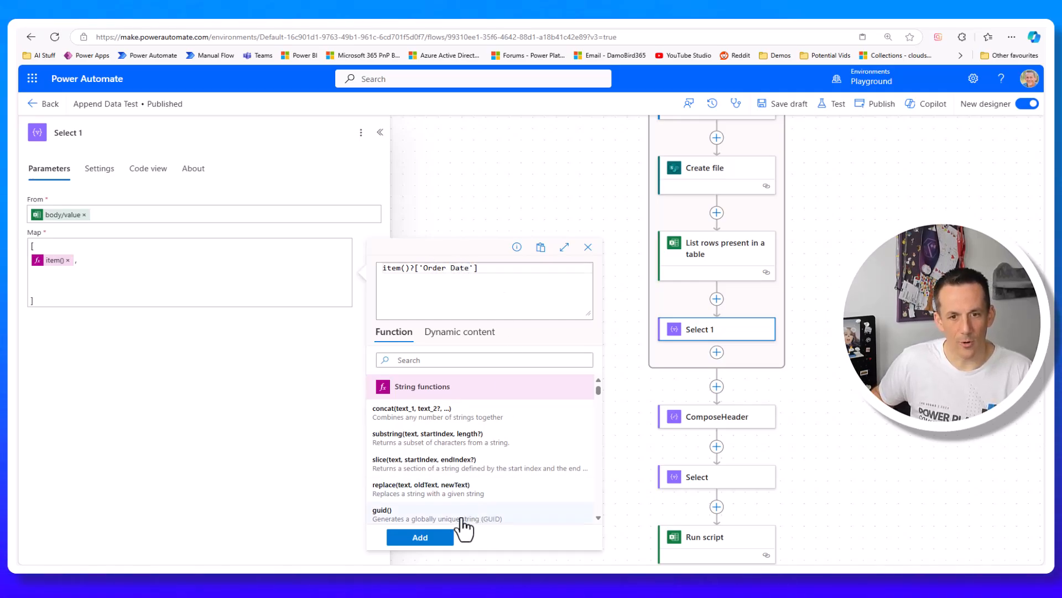
pyautogui.click(437, 534)
pyautogui.write(',')
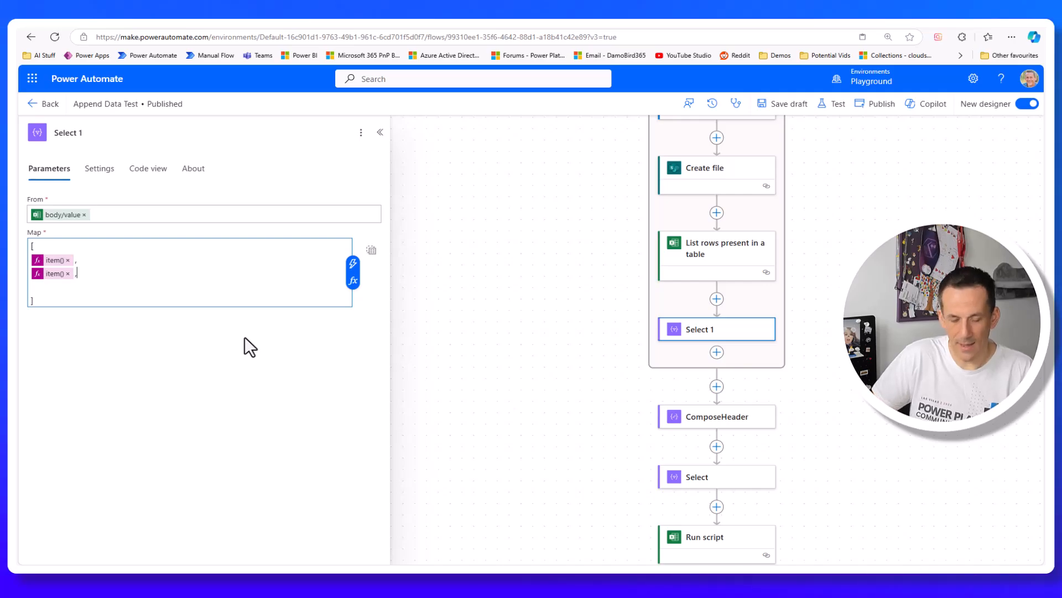
pyautogui.press('Return')
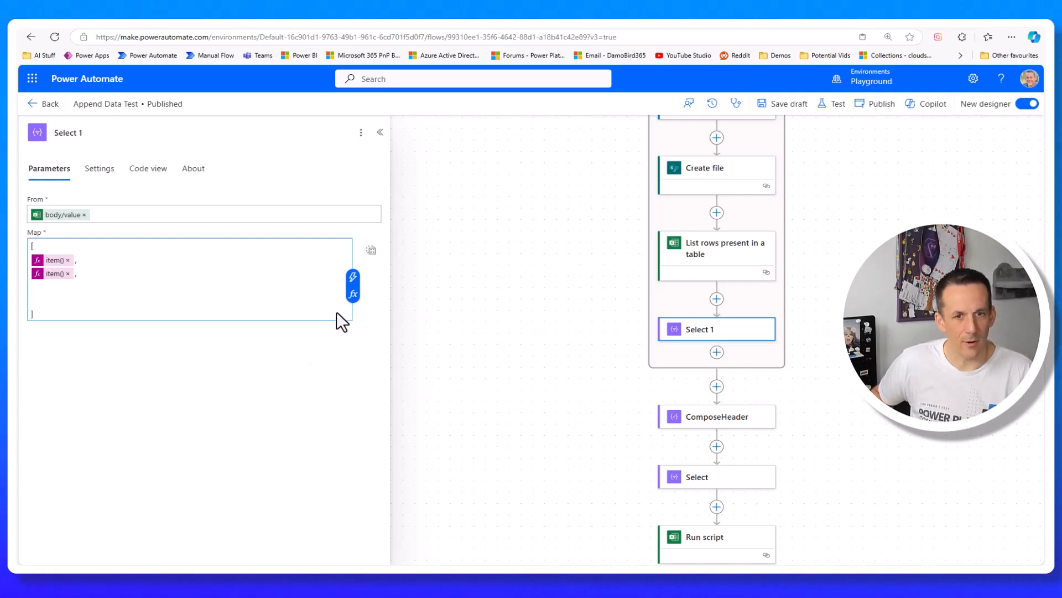
# Step: Add the expression item()?['Customer Name'] as the third entry of Select 1's Map array, followed by a comma and a new line
pyautogui.click(353, 294)
pyautogui.hotkey('ctrl', 'v')
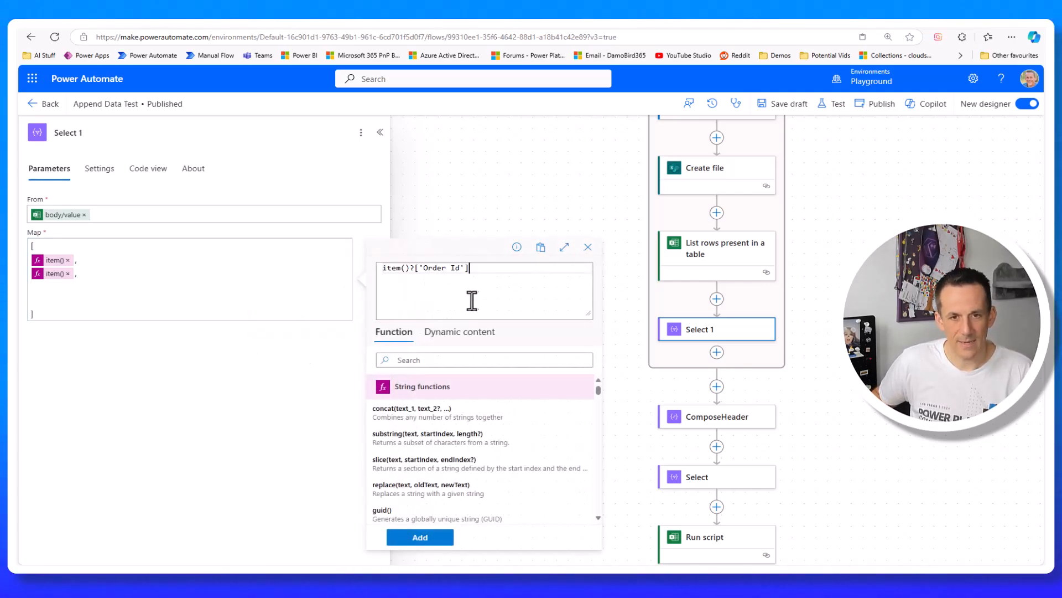
pyautogui.press('Left')
pyautogui.press('Left')
pyautogui.press('BackSpace')
pyautogui.press('BackSpace')
pyautogui.press('BackSpace')
pyautogui.press('BackSpace')
pyautogui.press('BackSpace')
pyautogui.press('BackSpace')
pyautogui.press('BackSpace')
pyautogui.press('BackSpace')
pyautogui.write('Customer Name')
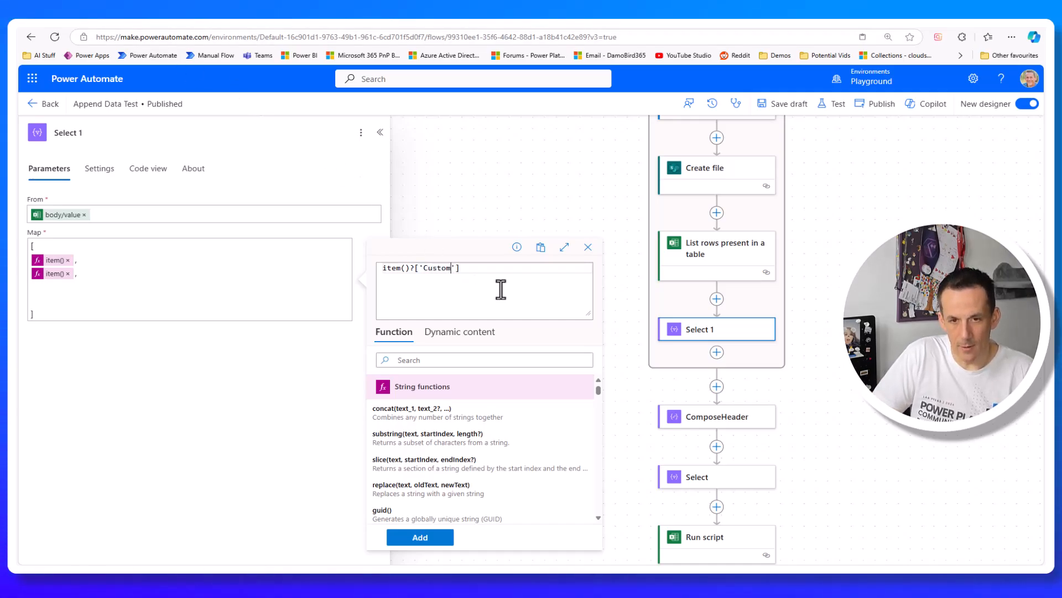
pyautogui.click(420, 537)
pyautogui.press('Return')
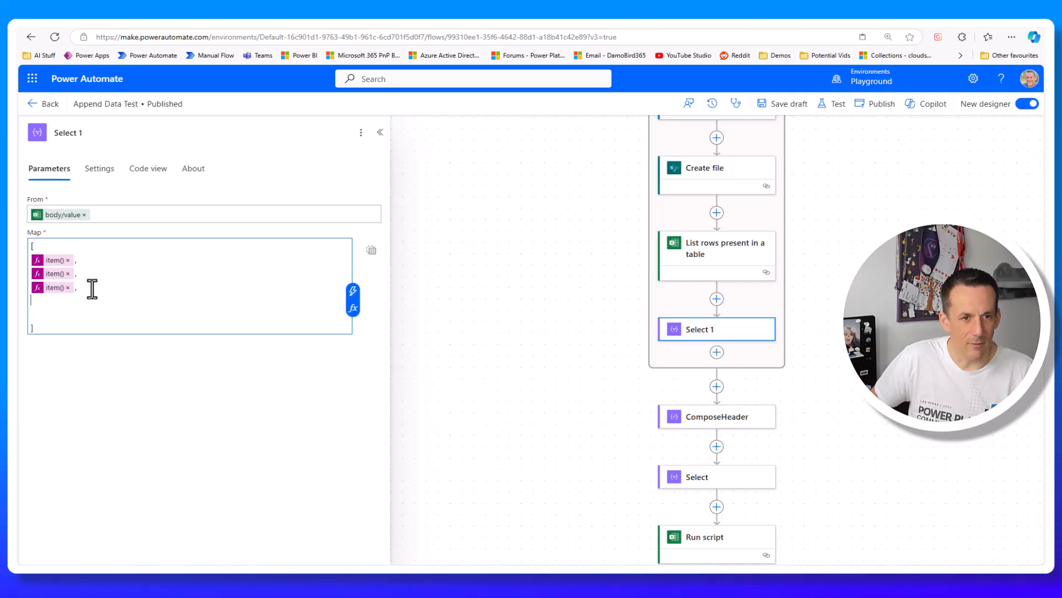
# Step: Add the expression item()?['Status'] as the last entry of Select 1's Map array and remove the blank line before the closing bracket
pyautogui.click(353, 308)
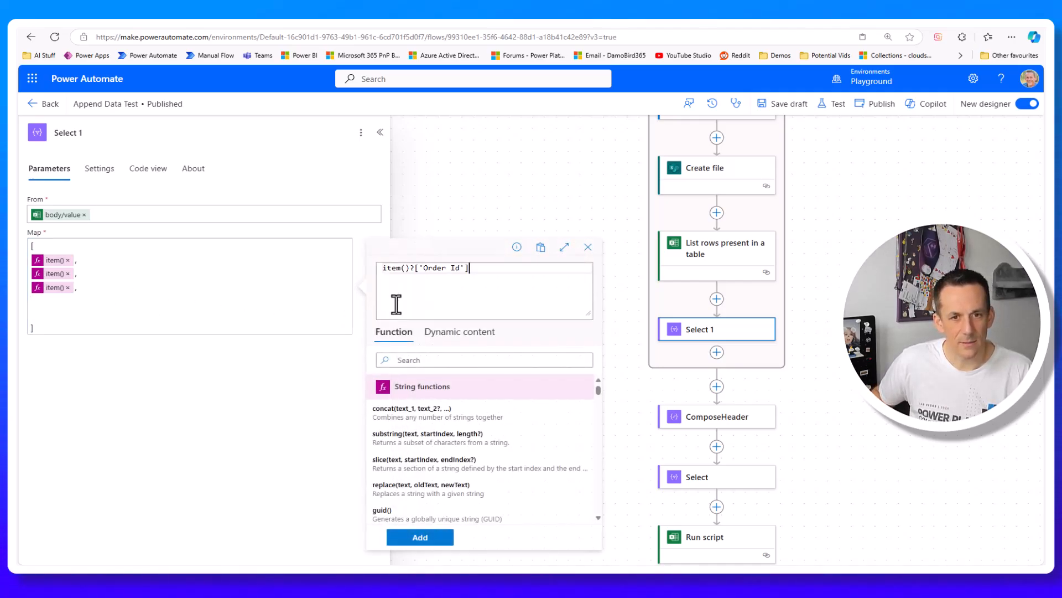
pyautogui.write('Status')
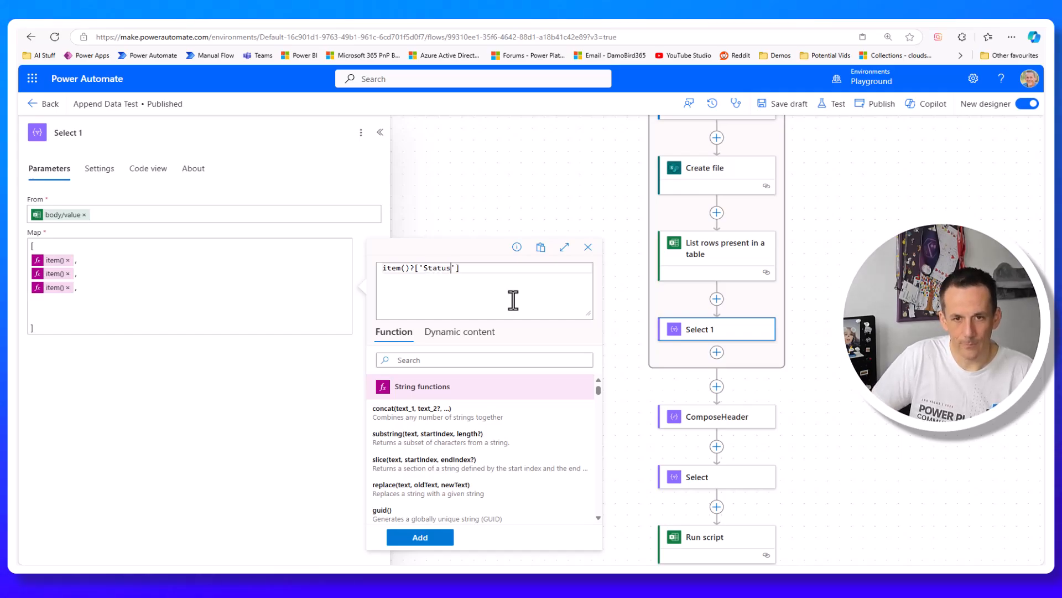
pyautogui.click(437, 539)
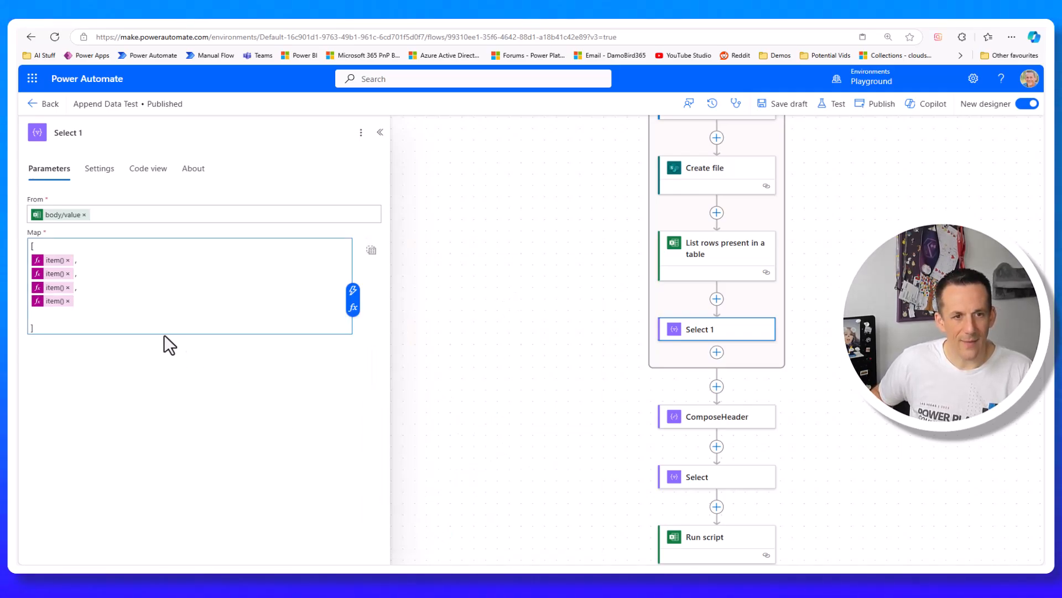
pyautogui.click(95, 302)
pyautogui.press('Delete')
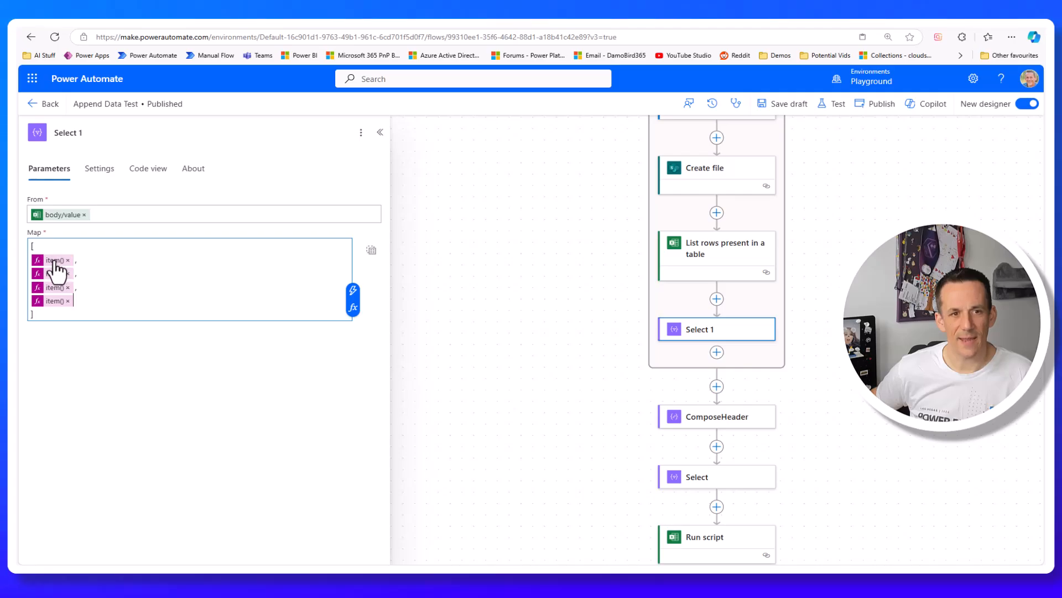
# Step: Review the ComposeHeader inputs, and delete the ComposeHeader and Select actions that follow the For each loop
pyautogui.click(715, 420)
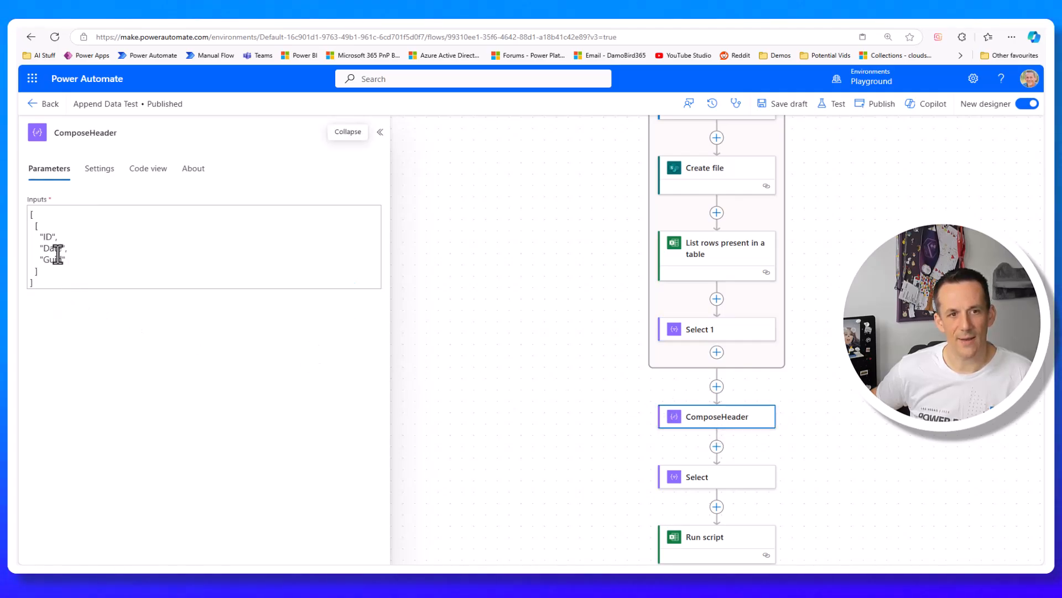
pyautogui.doubleClick(48, 237)
pyautogui.moveTo(40, 259); pyautogui.dragTo(65, 259)
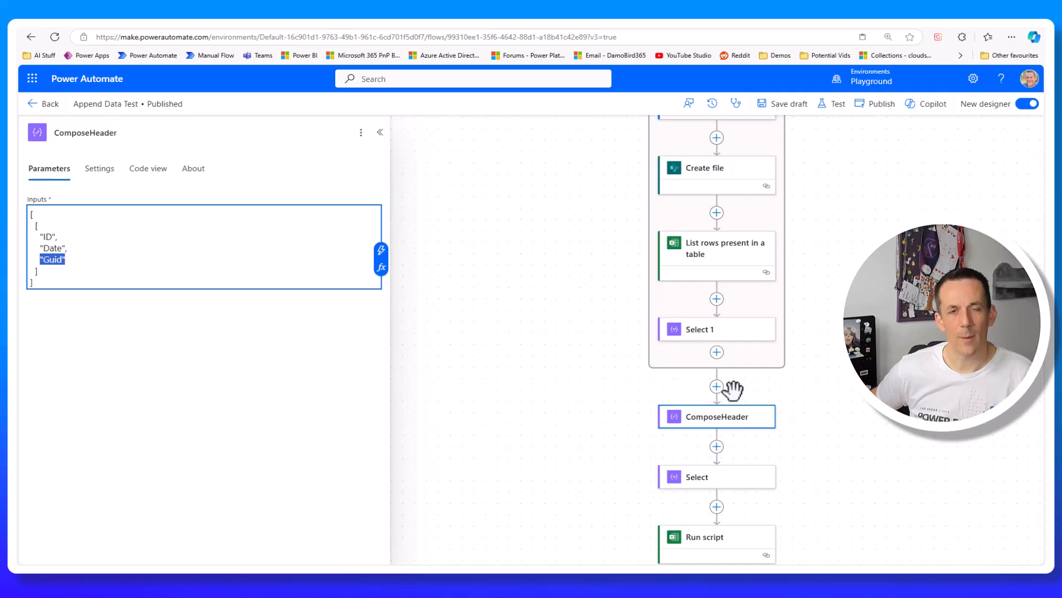
pyautogui.rightClick(714, 422)
pyautogui.click(746, 430)
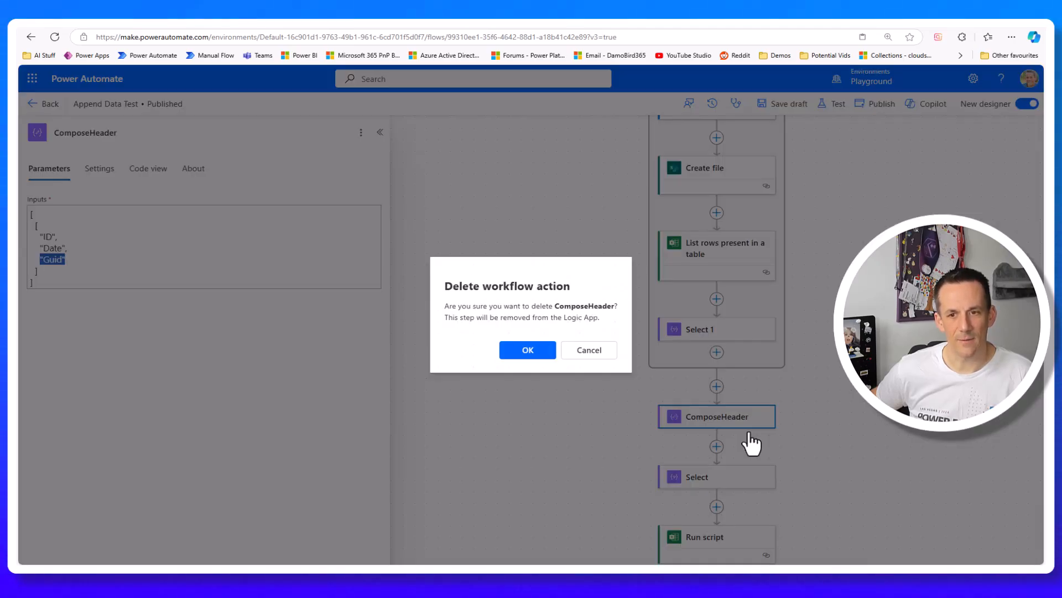
pyautogui.click(534, 354)
pyautogui.rightClick(716, 419)
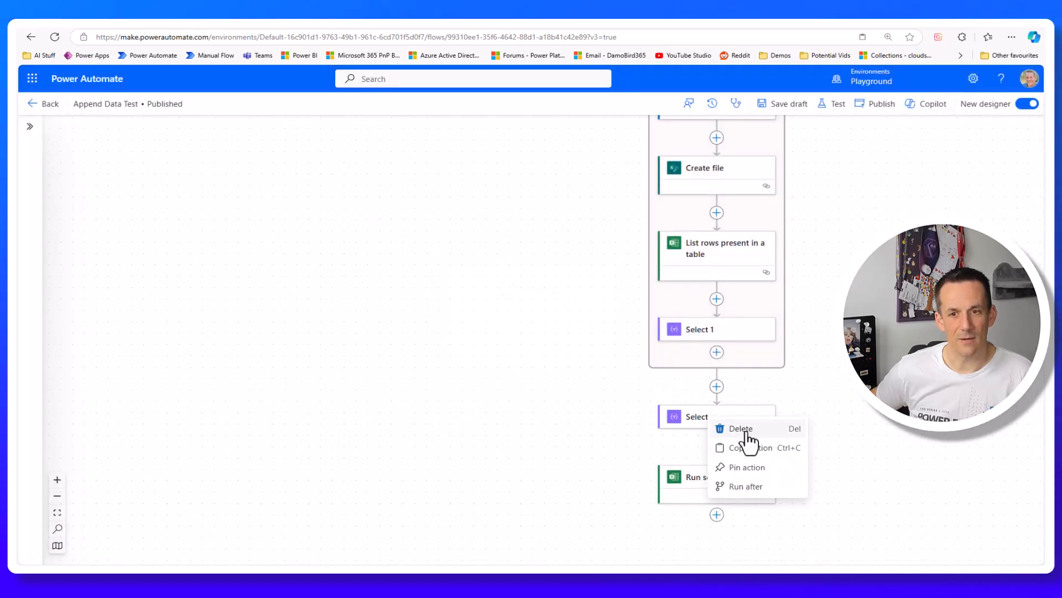
pyautogui.click(744, 428)
pyautogui.click(520, 354)
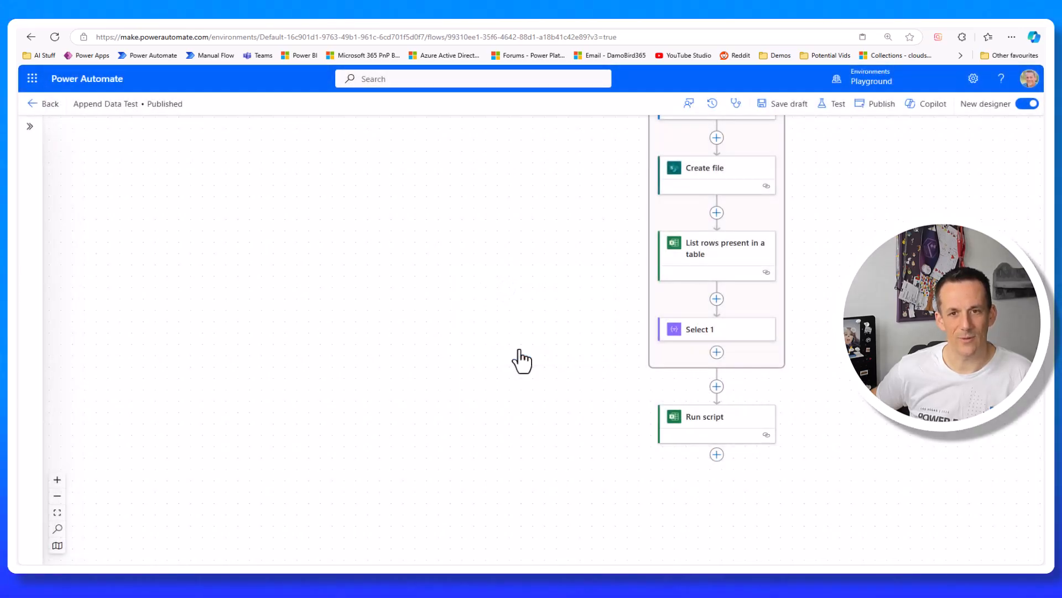
# Step: Move Run script into the For each loop after Select 1 and replace its WorksheetData value with Select 1's Output
pyautogui.moveTo(709, 427); pyautogui.dragTo(710, 354)
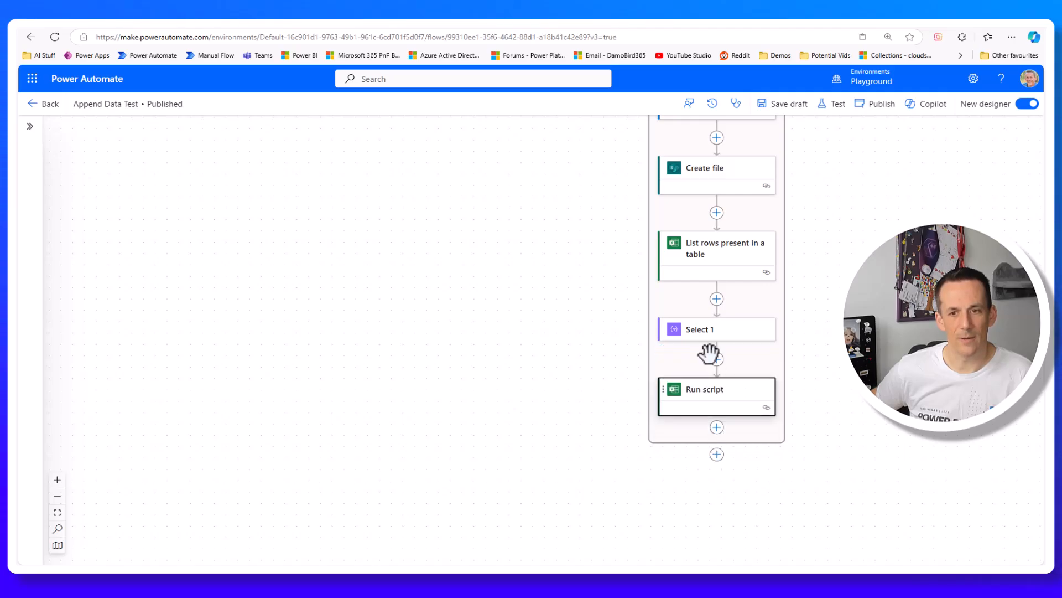
pyautogui.click(715, 403)
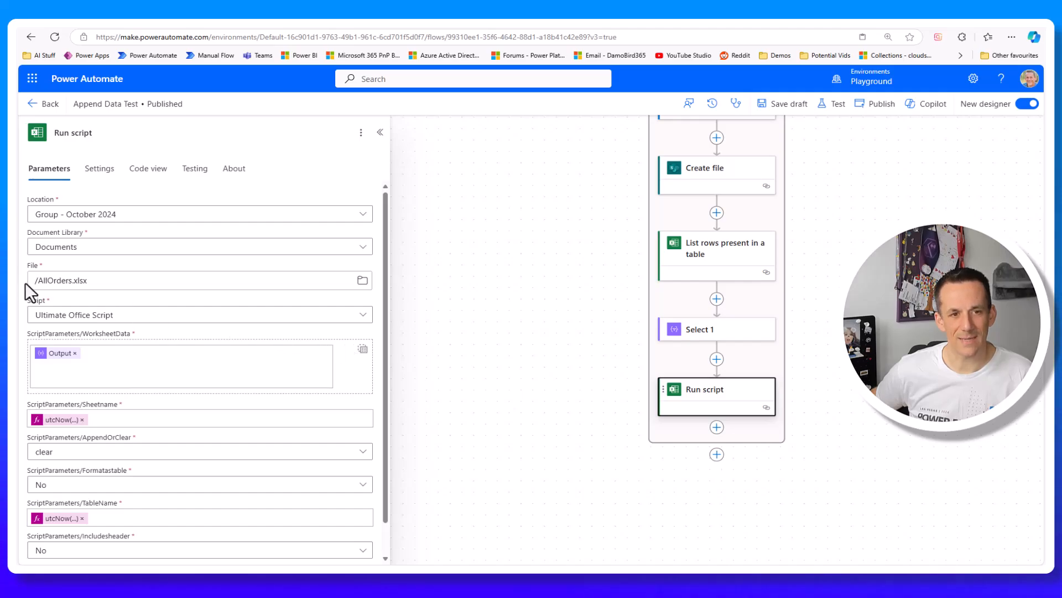
pyautogui.click(75, 355)
pyautogui.click(334, 353)
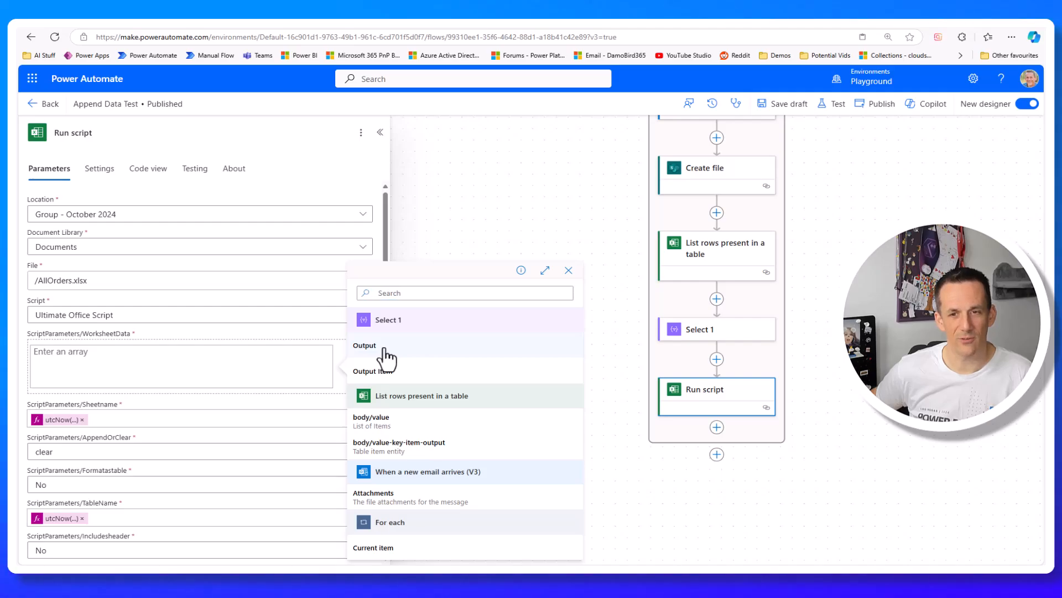
pyautogui.click(385, 354)
# Step: Set Run script's Formatastable parameter to Yes
pyautogui.scroll(-1, 61, 397)
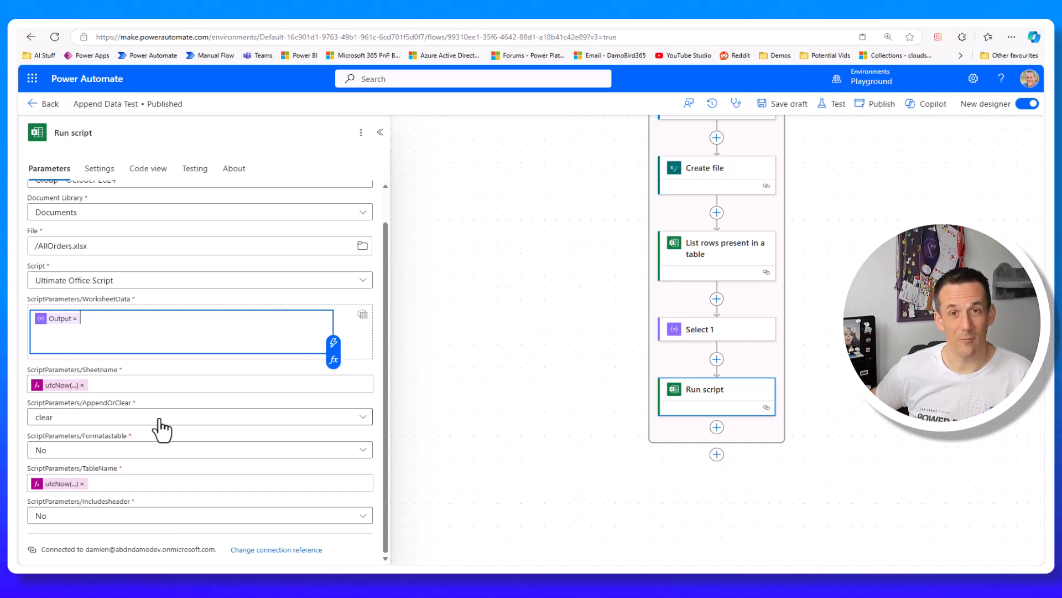
pyautogui.click(108, 451)
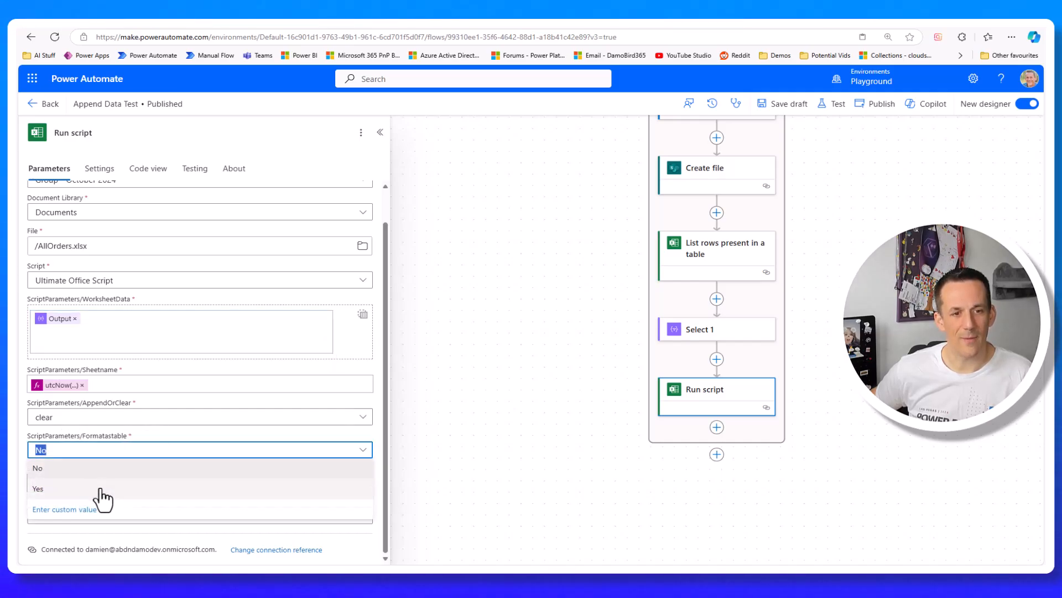
pyautogui.click(99, 486)
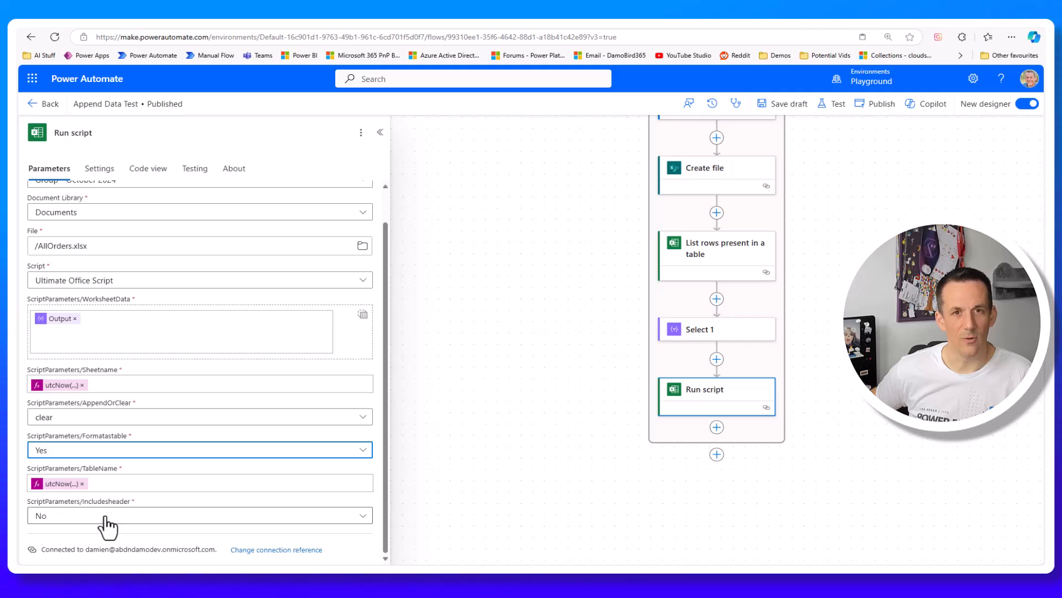
# Step: Test the flow by sending the ExcelFileToProcess email with Orders Doc1.xlsx attached, and review the run's actions
pyautogui.click(833, 104)
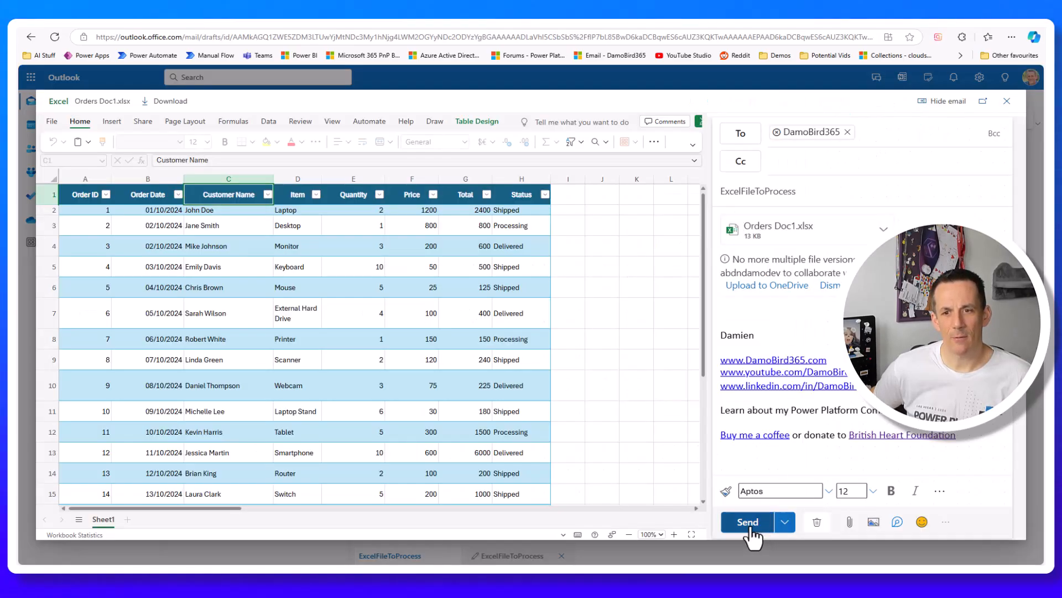
pyautogui.click(750, 525)
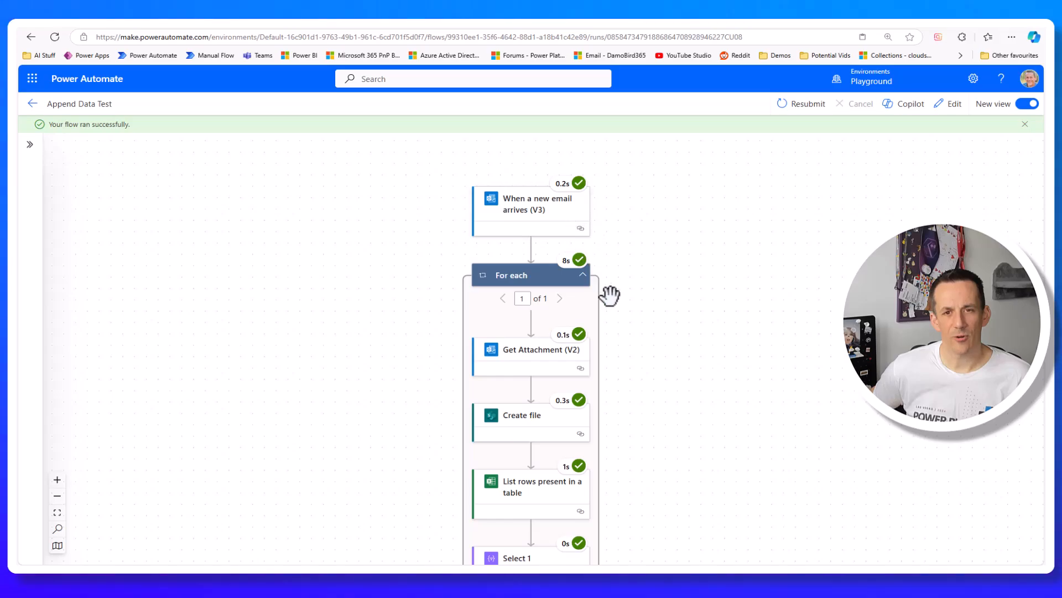
pyautogui.scroll(-2, 609, 292)
pyautogui.scroll(-1, 548, 354)
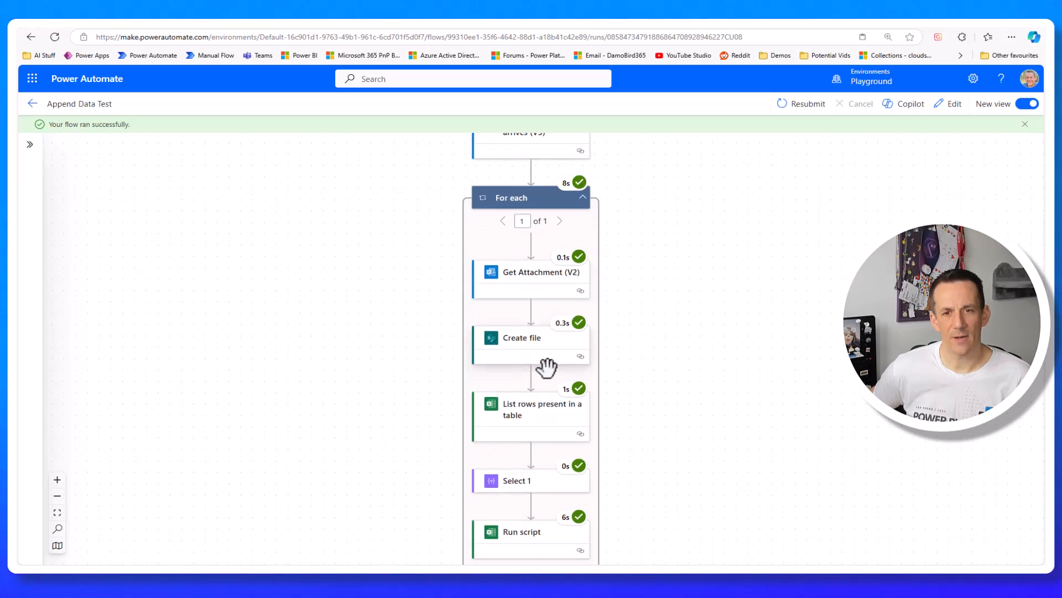
# Step: Examine Select 1's raw inputs and outputs and Run script's output logs in the completed flow run
pyautogui.scroll(-2, 536, 428)
pyautogui.click(523, 429)
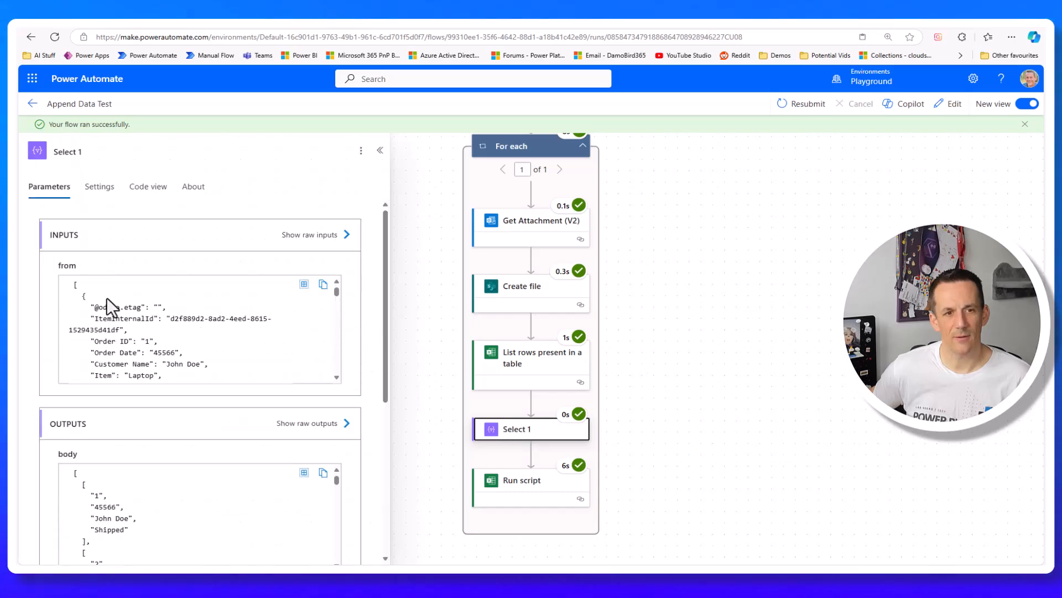
pyautogui.click(308, 237)
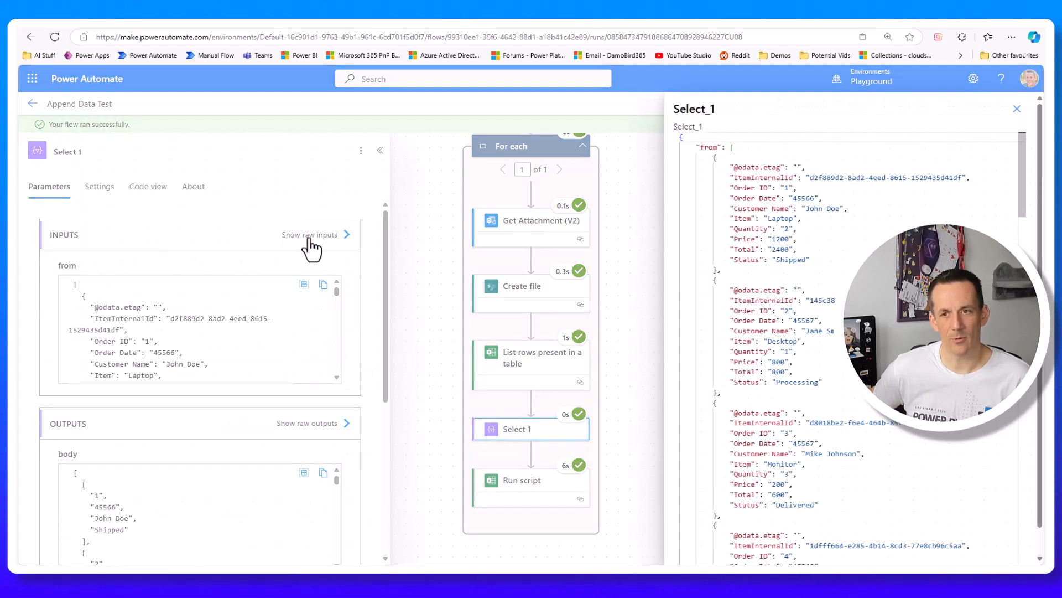
pyautogui.click(317, 437)
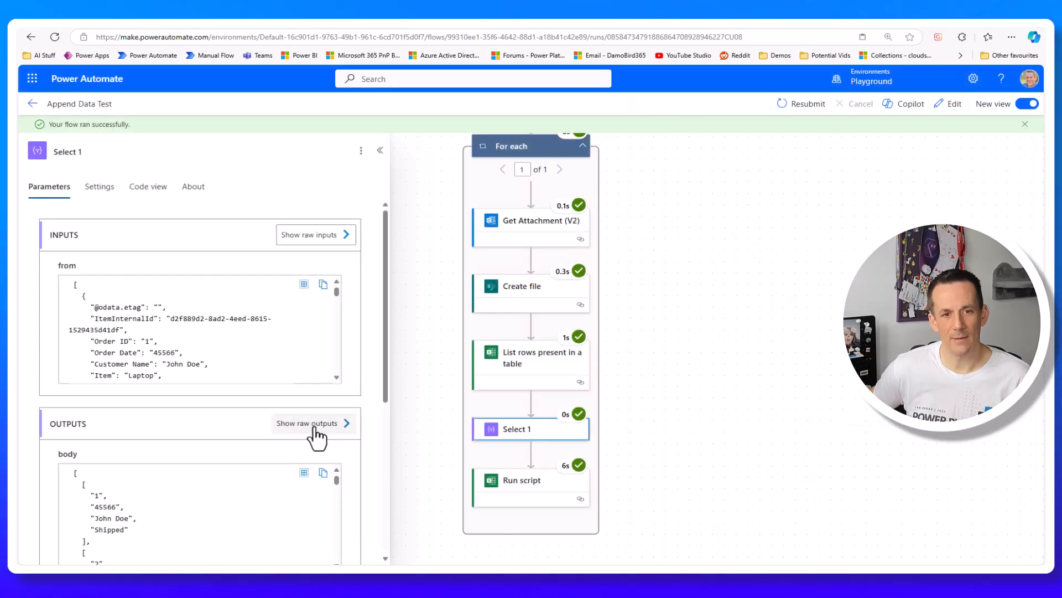
pyautogui.click(314, 425)
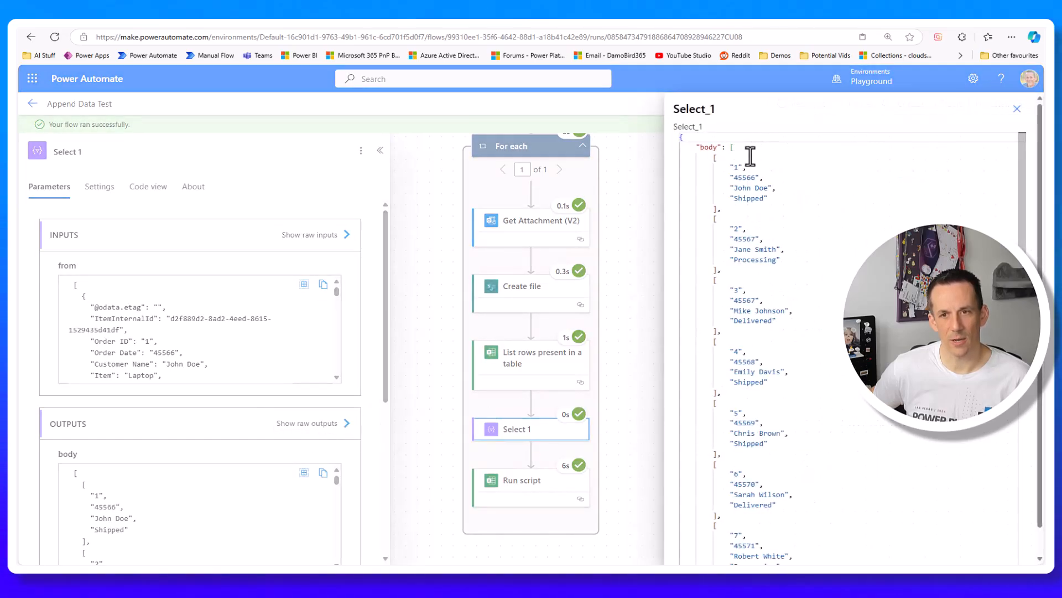
pyautogui.click(523, 489)
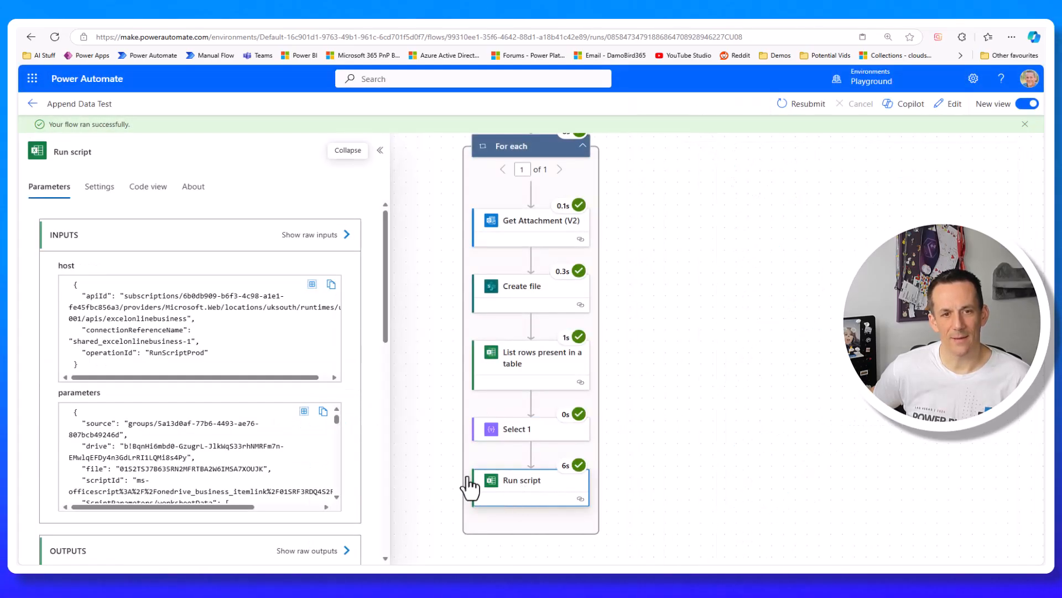
pyautogui.scroll(-10, 375, 381)
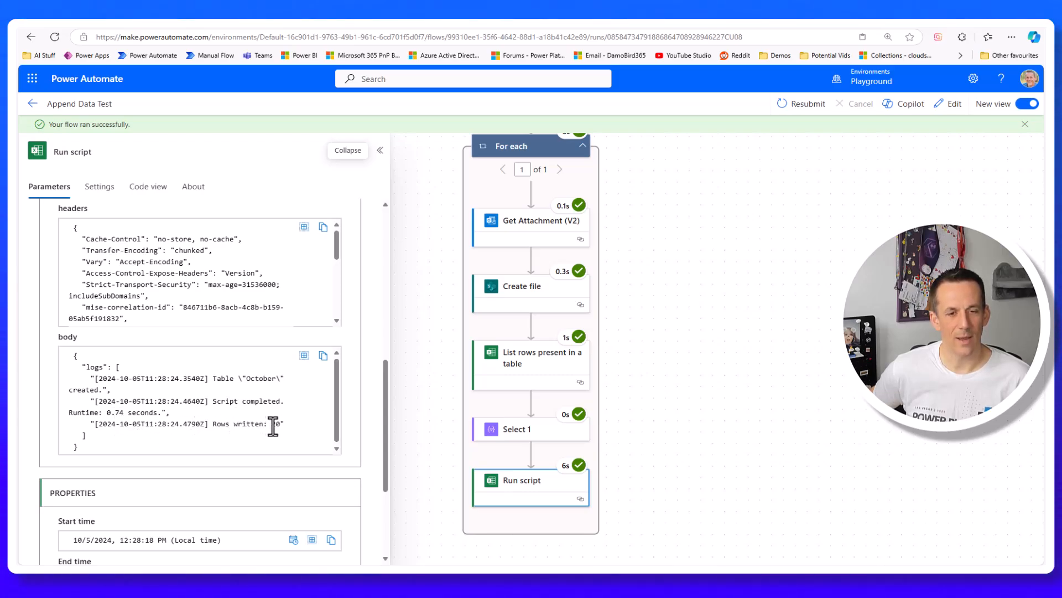
# Step: Switch to the October 2024 SharePoint document library and open AllOrders.xlsx to check the data written by the flow
pyautogui.hotkey('ctrl', 'Tab')
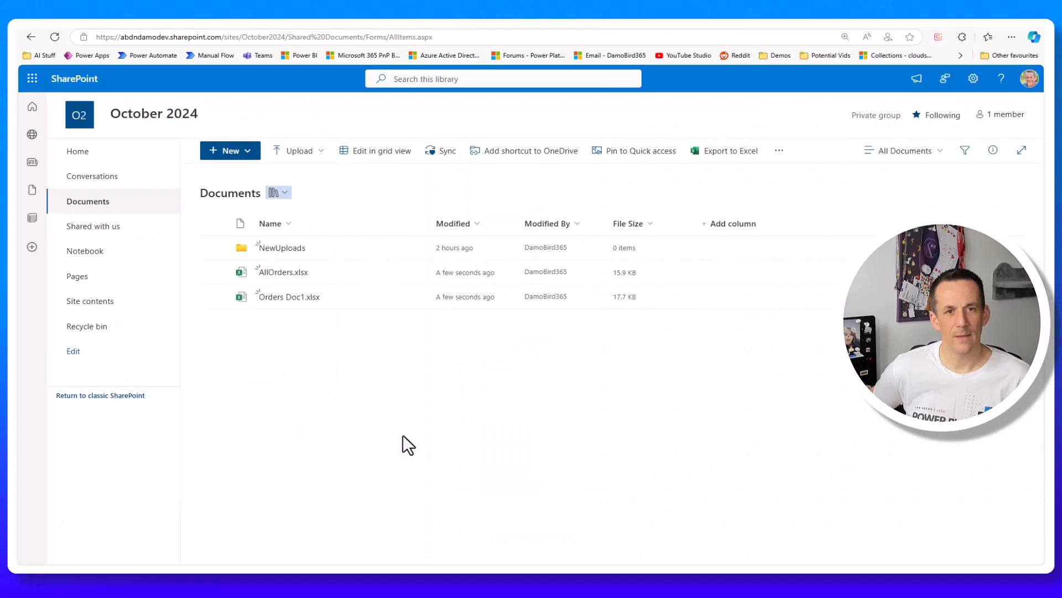
pyautogui.click(294, 273)
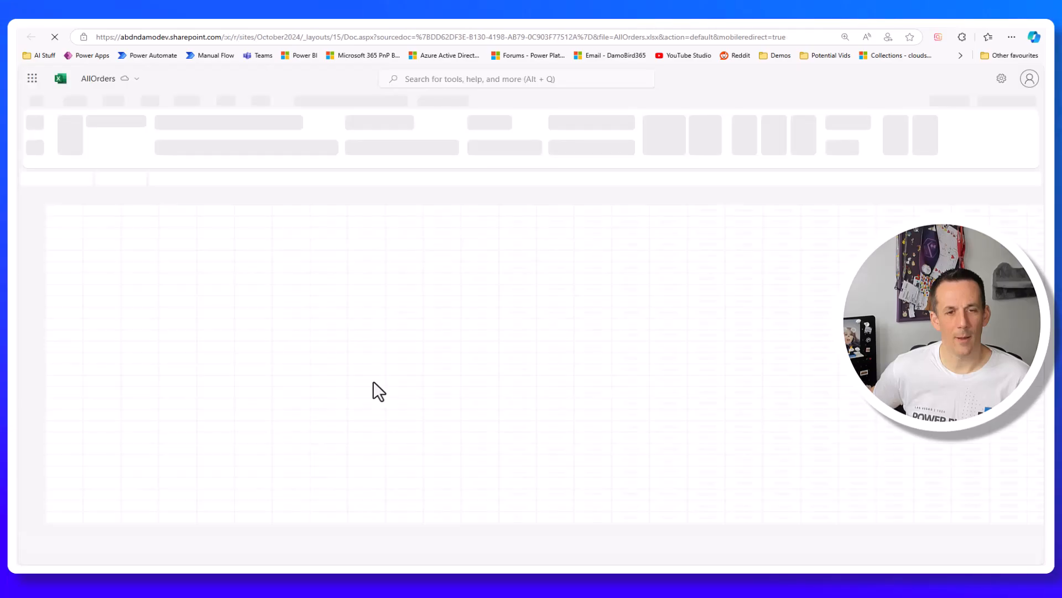
pyautogui.click(182, 542)
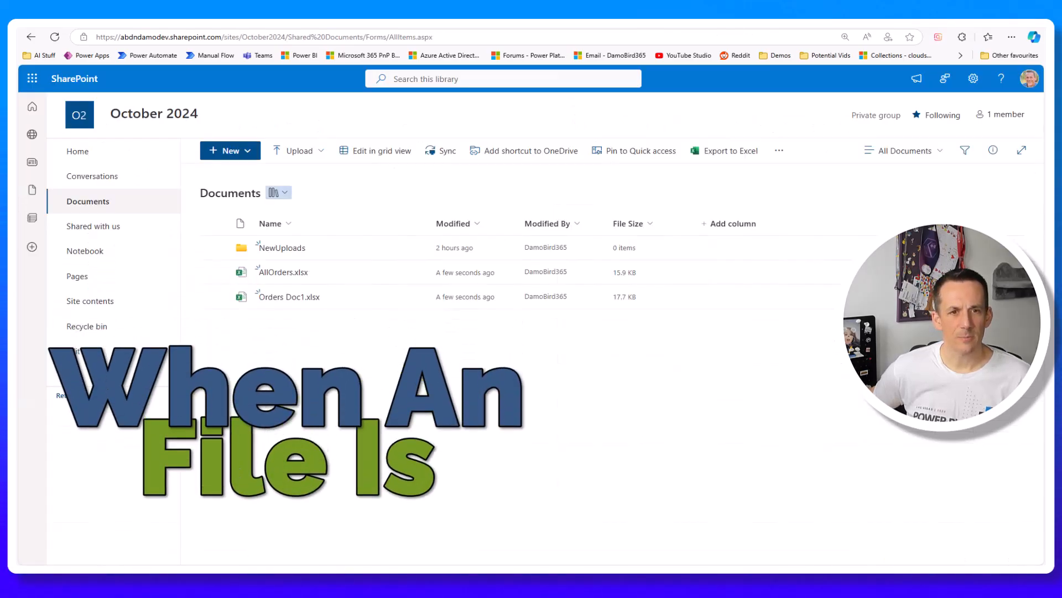
# Step: Open the NewUploads folder in SharePoint, and switch to the Orders workbook in Excel to review its table rows
pyautogui.click(283, 248)
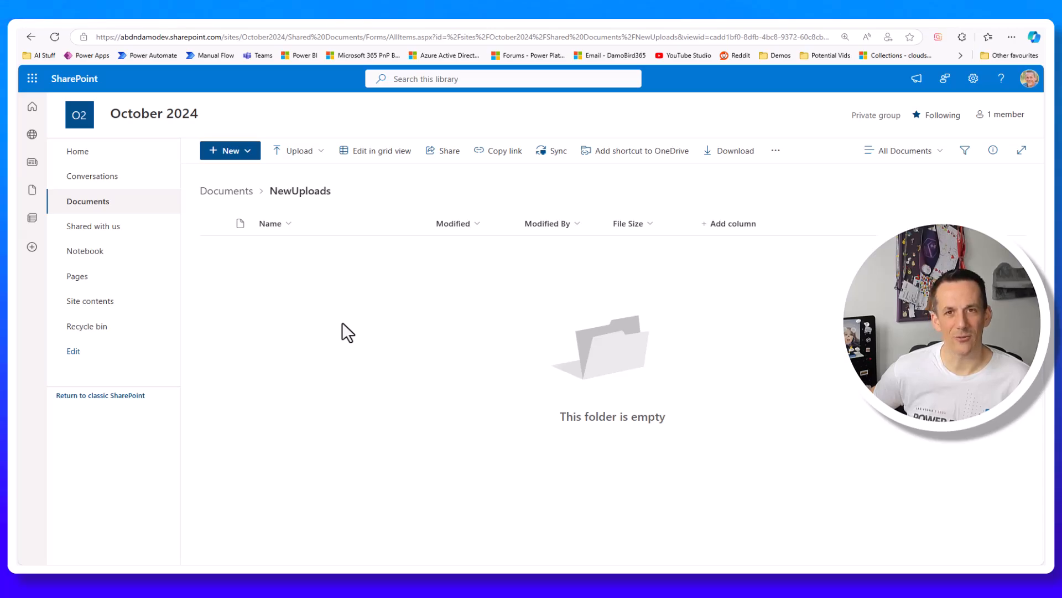
pyautogui.hotkey('alt', 'Tab')
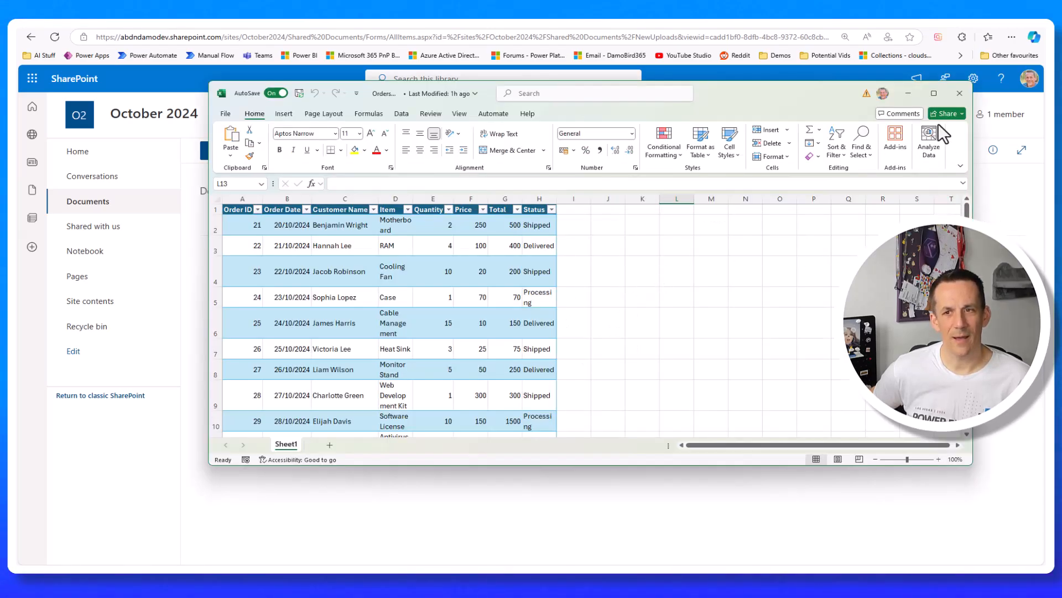
pyautogui.scroll(-5, 657, 301)
pyautogui.scroll(-12, 657, 302)
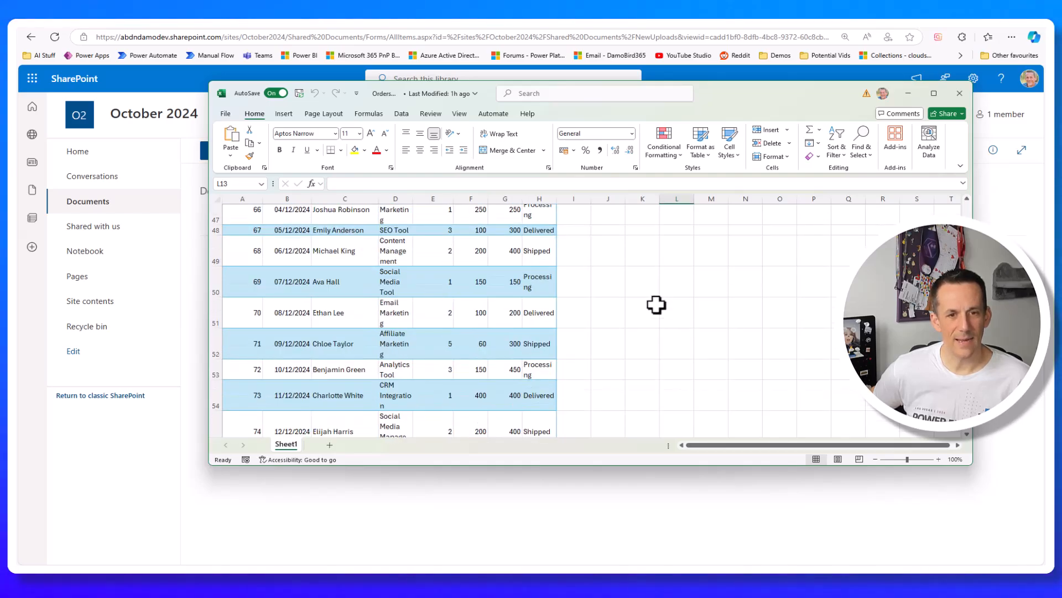
pyautogui.scroll(-12, 657, 305)
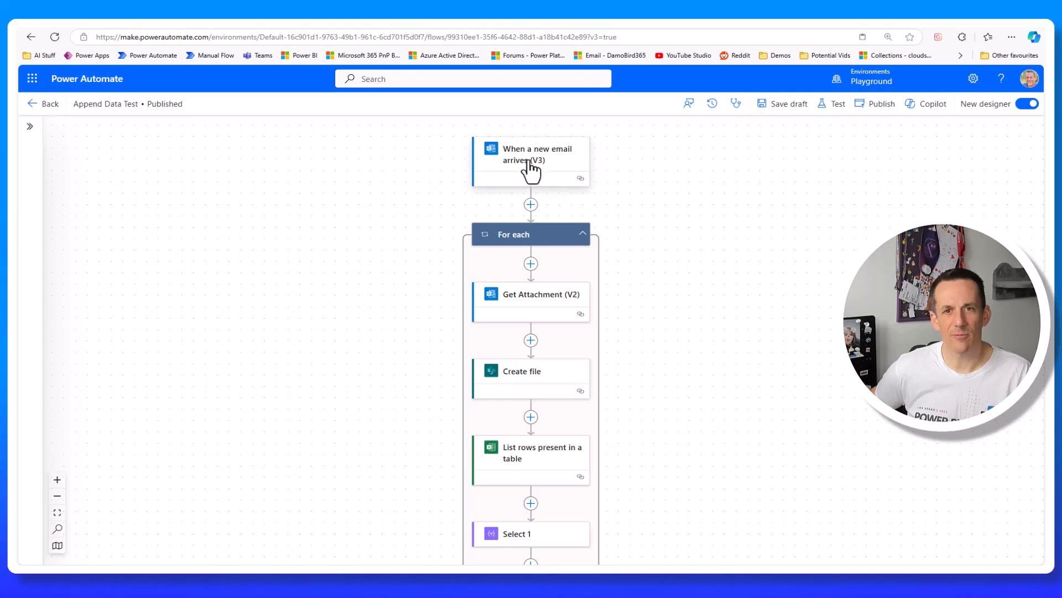
# Step: Replace the flow's When a new email arrives (V3) trigger with SharePoint's When a file is created (properties only)
pyautogui.rightClick(530, 167)
pyautogui.click(566, 168)
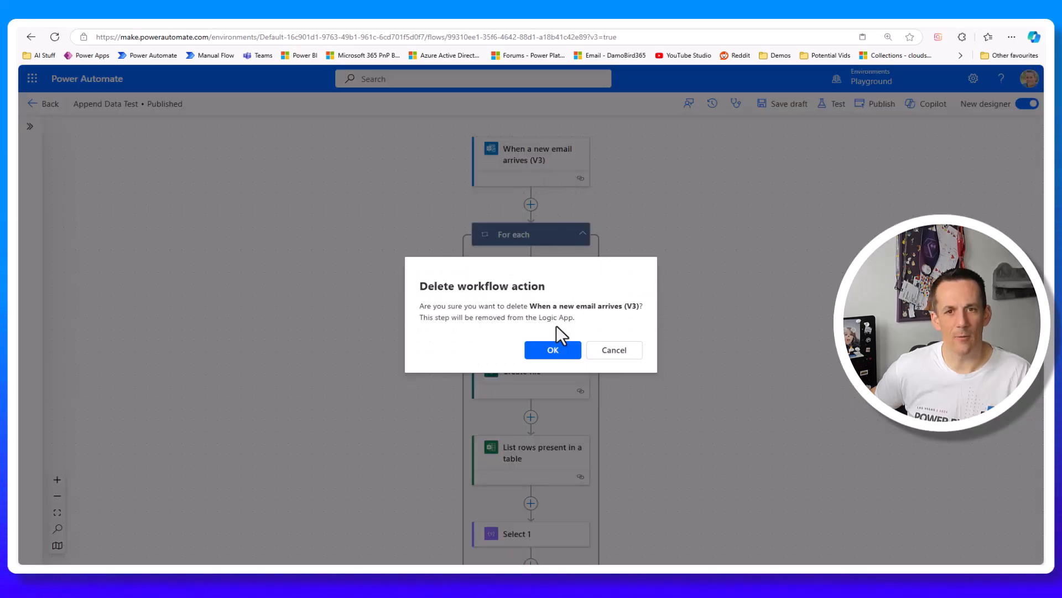
pyautogui.click(553, 349)
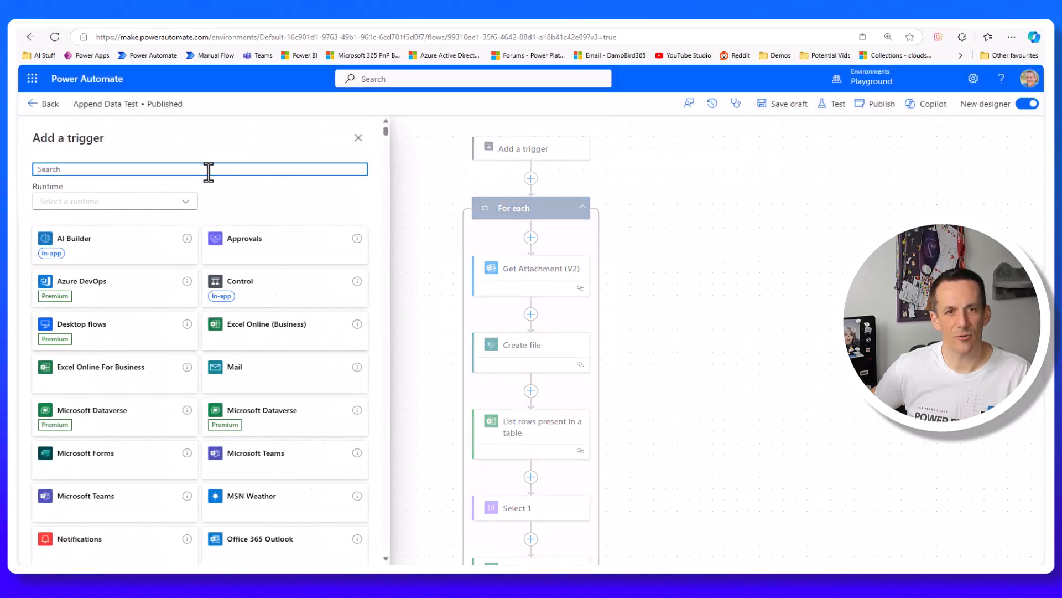
pyautogui.write('when a file is created')
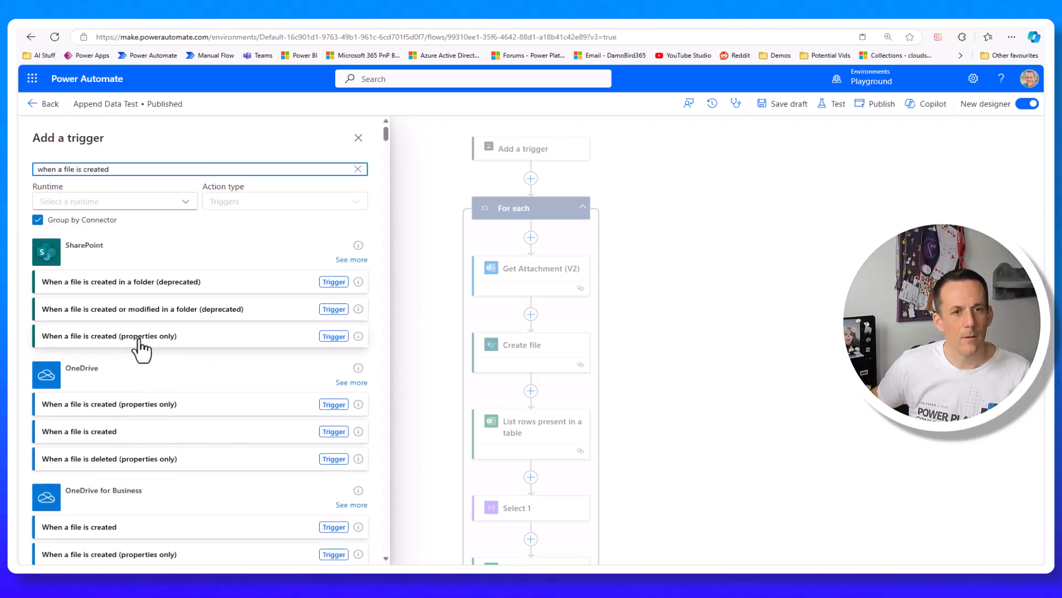
pyautogui.click(139, 338)
# Step: Set the trigger's site address to October 2024, library to Documents and folder to /Shared Documents/NewUploads
pyautogui.click(369, 215)
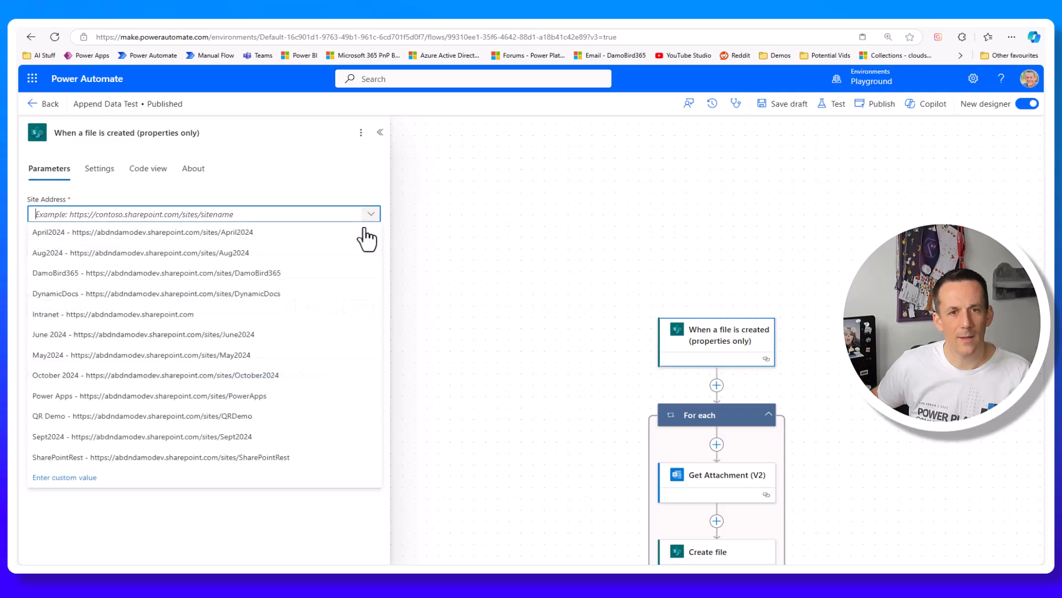
pyautogui.click(111, 375)
pyautogui.click(126, 249)
pyautogui.click(141, 266)
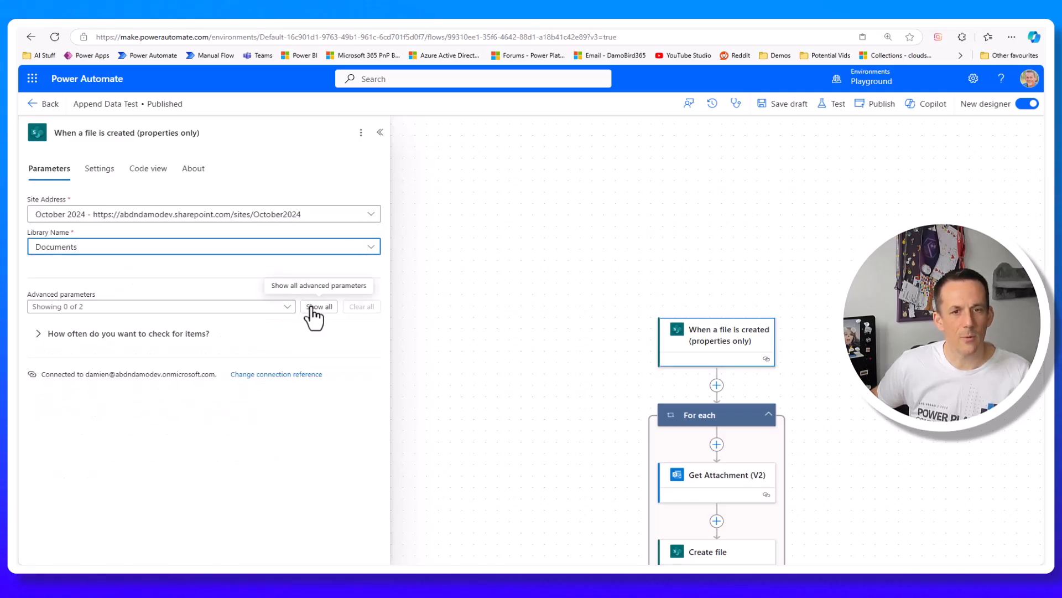
pyautogui.click(311, 308)
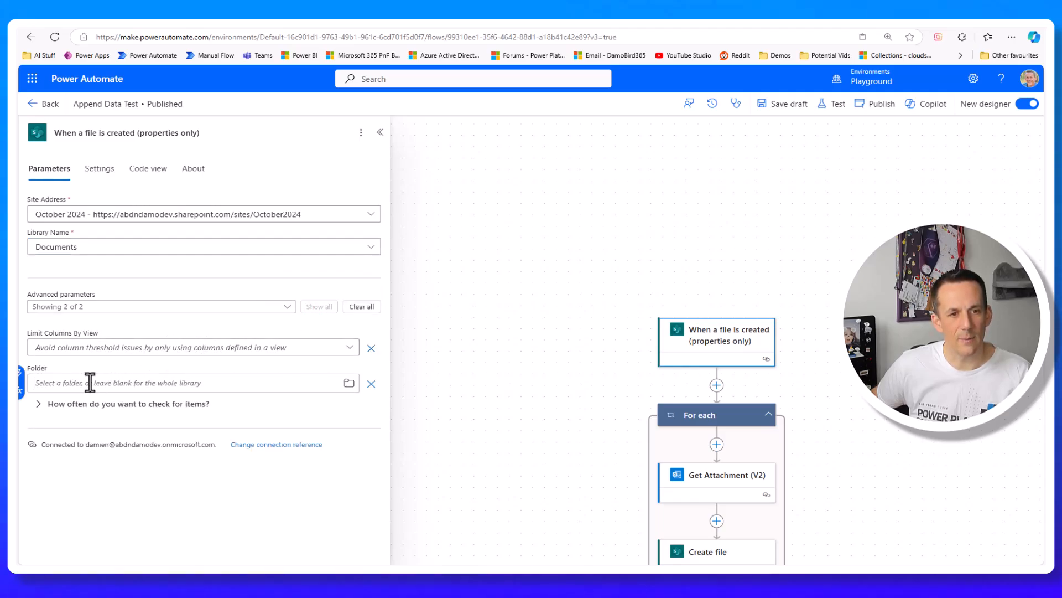
pyautogui.click(349, 383)
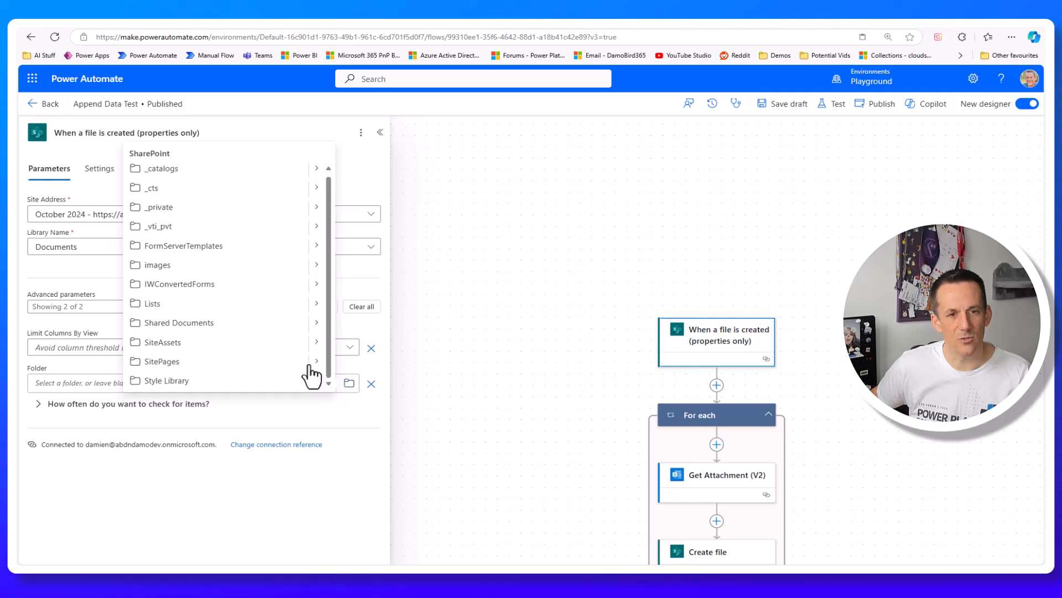
pyautogui.click(317, 324)
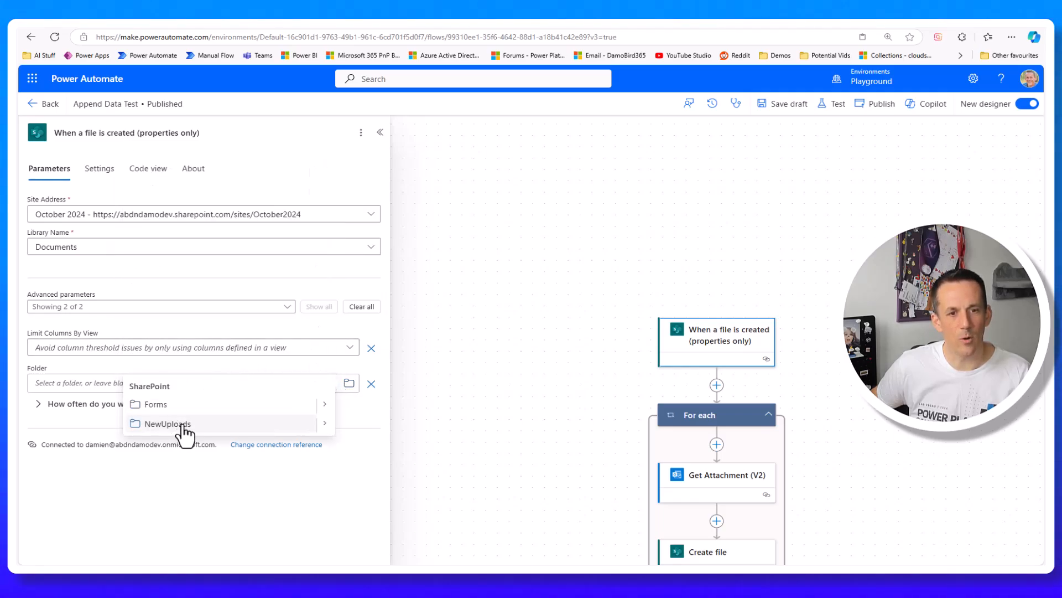
pyautogui.click(168, 423)
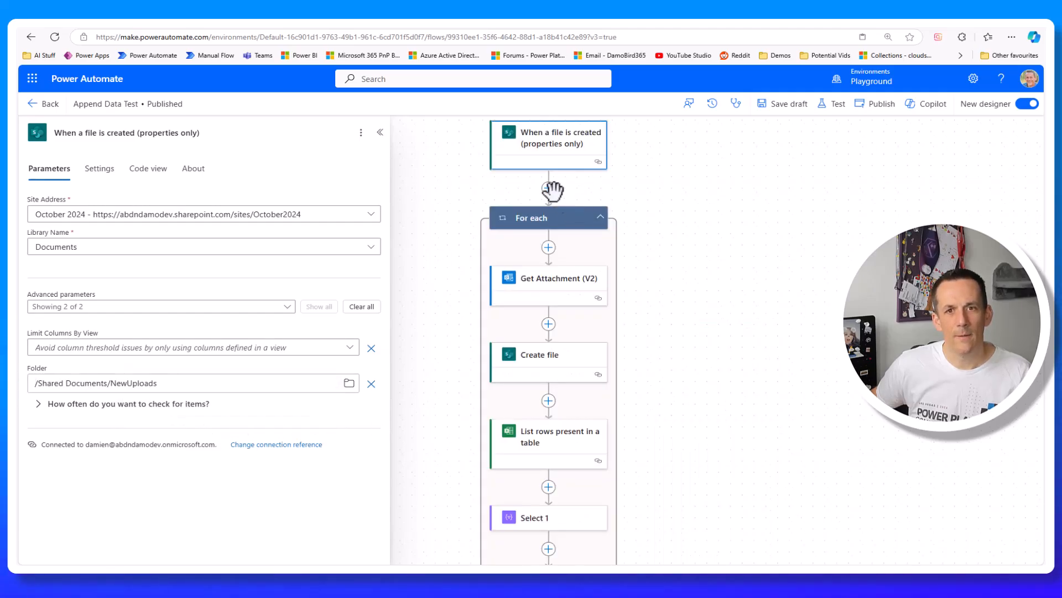
# Step: Add a SharePoint Get file content action between the trigger and the For each loop
pyautogui.click(549, 188)
pyautogui.click(588, 185)
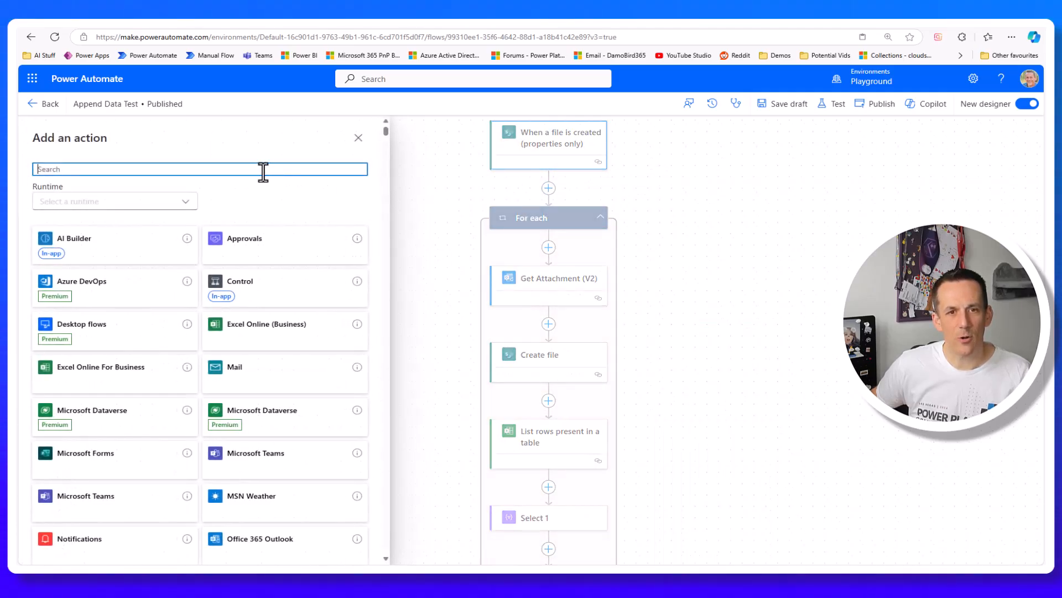
pyautogui.write('get file contentn')
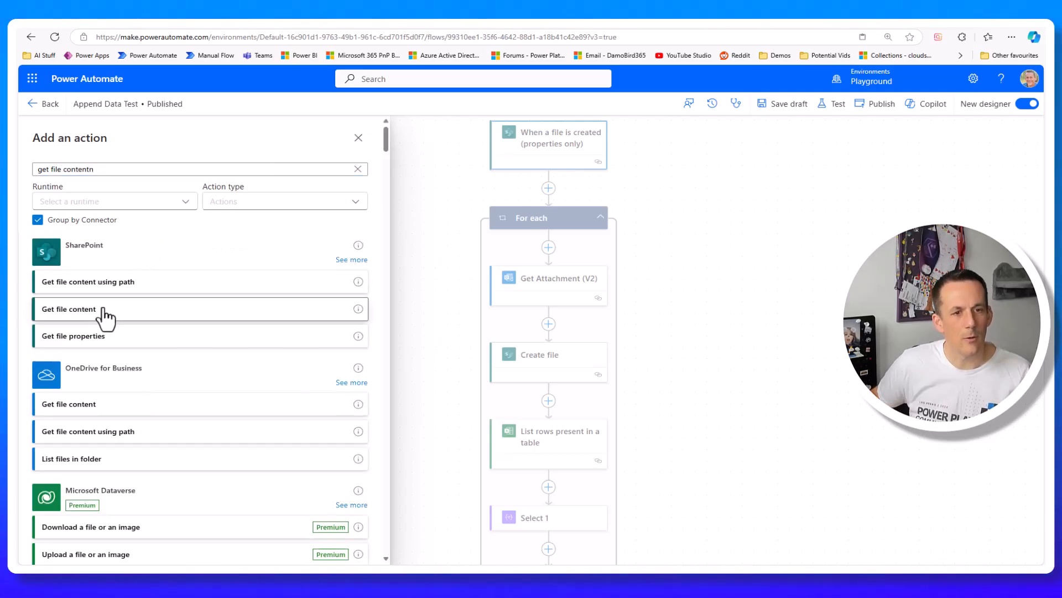
pyautogui.click(106, 316)
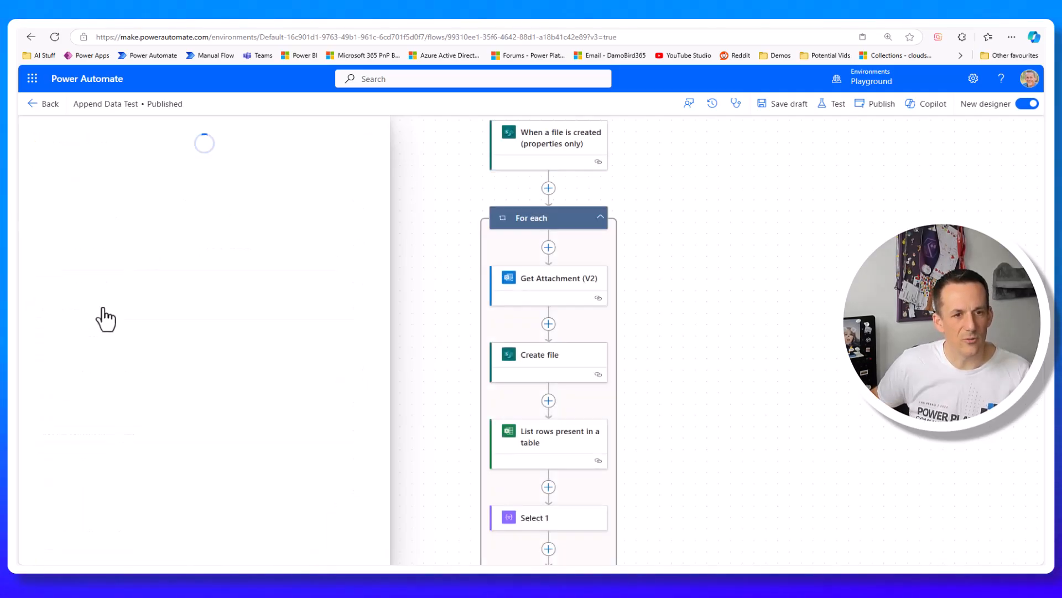
# Step: Set Get file content's site address to October 2024 and its File Identifier to the trigger's Identifier
pyautogui.click(369, 215)
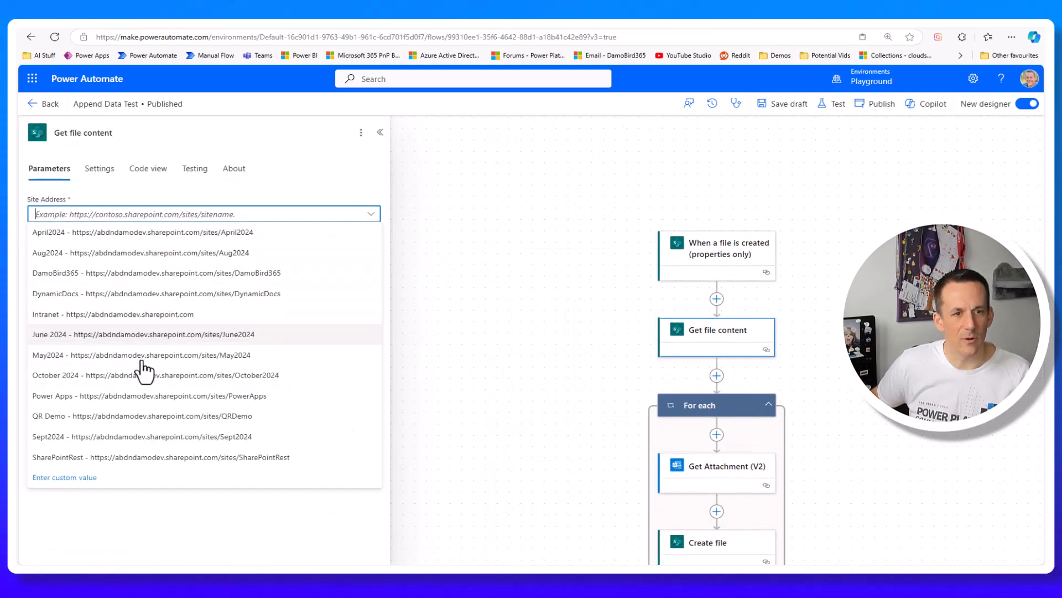
pyautogui.click(117, 376)
pyautogui.click(319, 250)
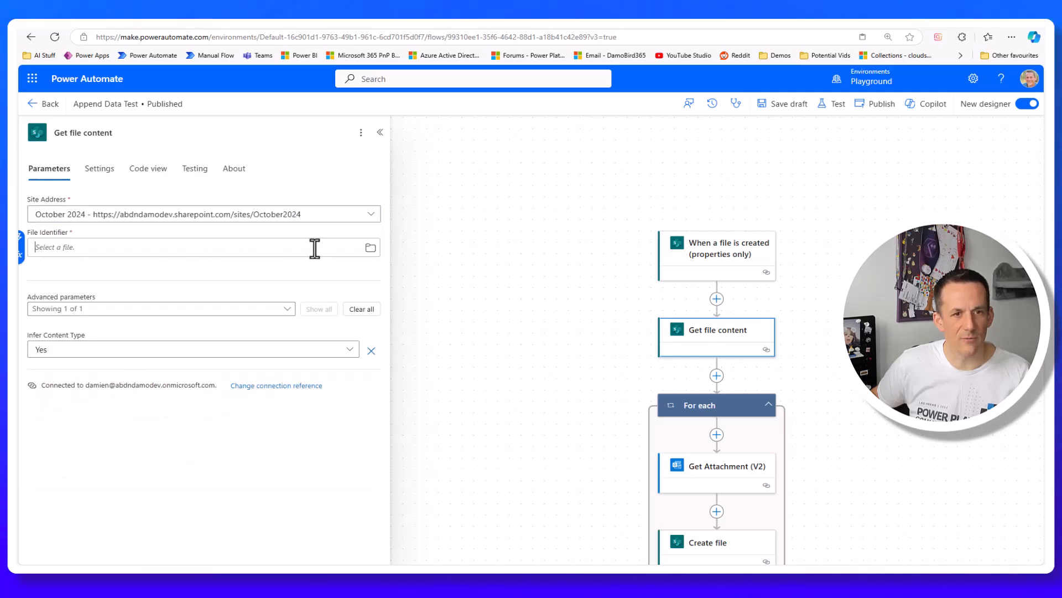
pyautogui.click(21, 238)
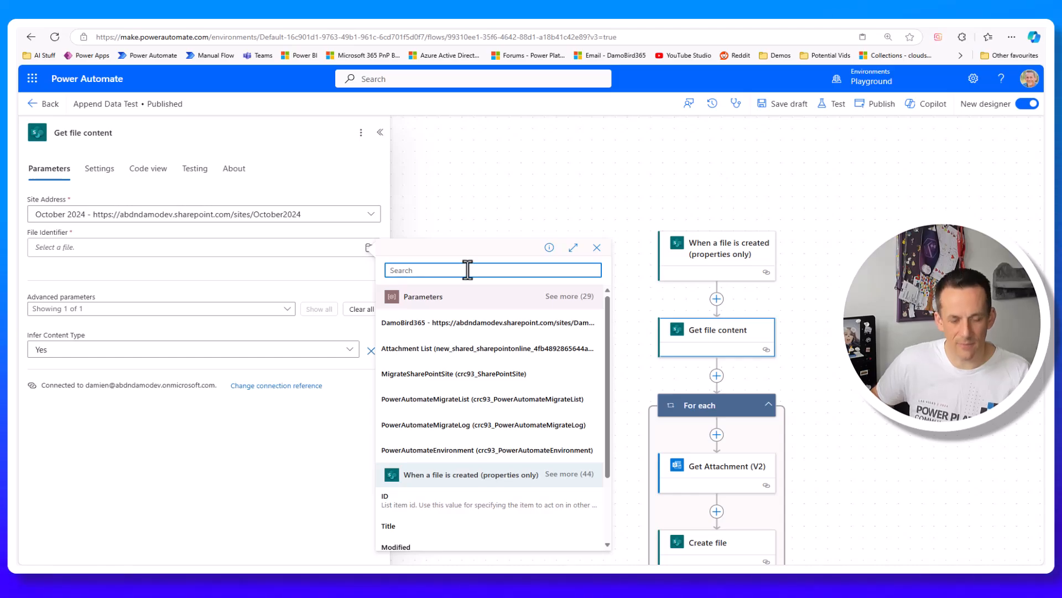
pyautogui.write('ident')
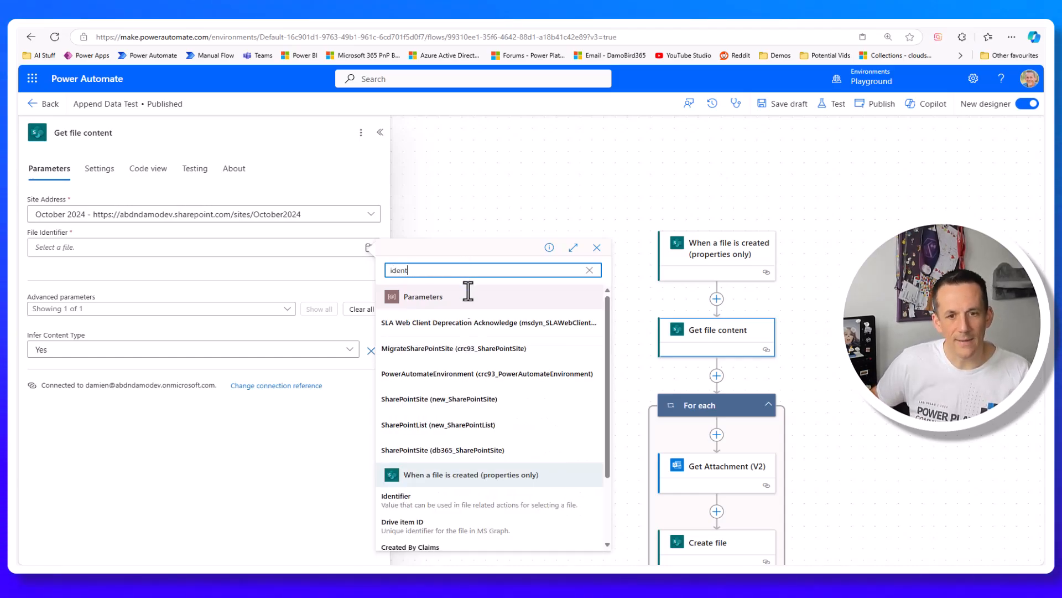
pyautogui.click(403, 503)
pyautogui.moveTo(839, 394); pyautogui.dragTo(827, 328)
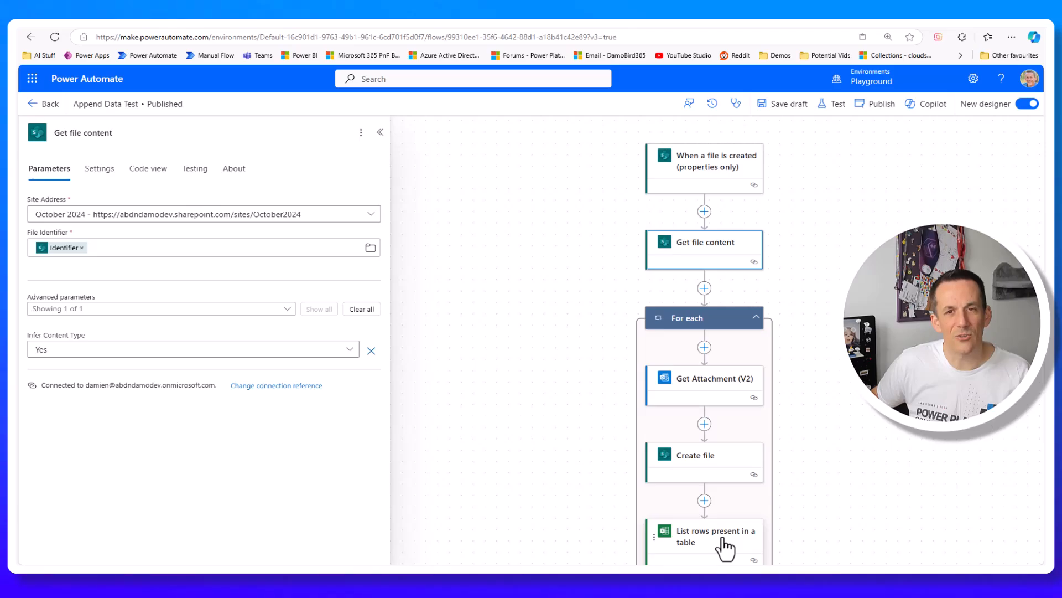
# Step: Add a List rows present in a table action between Get file content and the For each loop
pyautogui.click(705, 288)
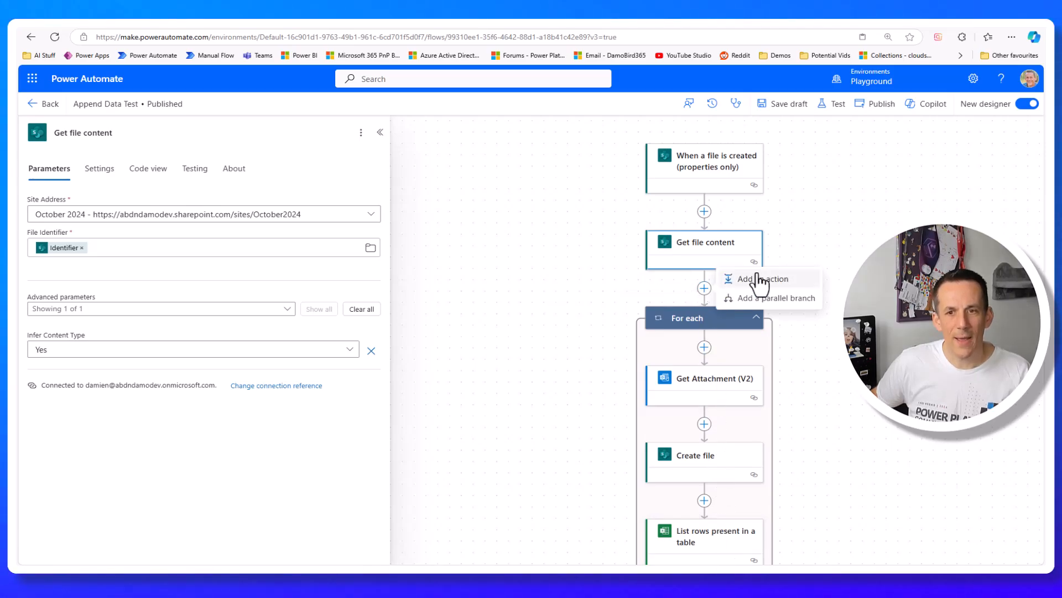
pyautogui.click(732, 277)
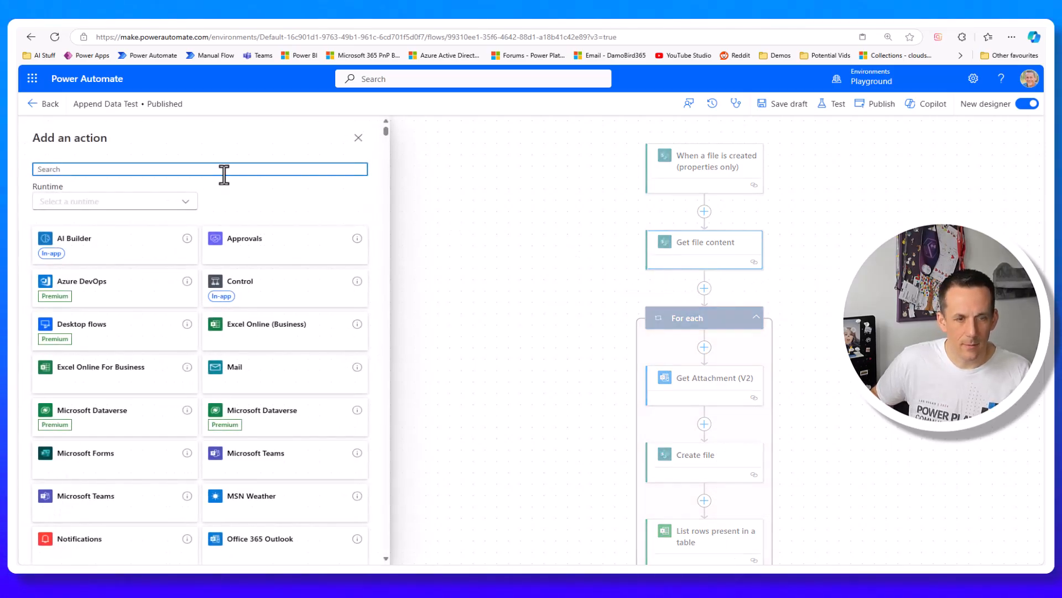
pyautogui.write('List row')
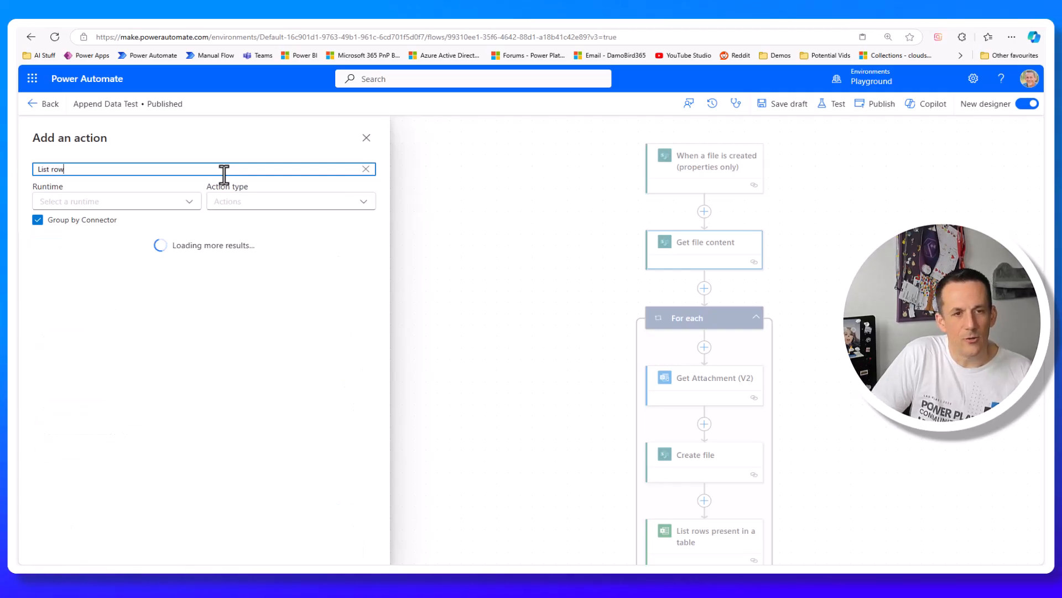
pyautogui.write('s present in a tab')
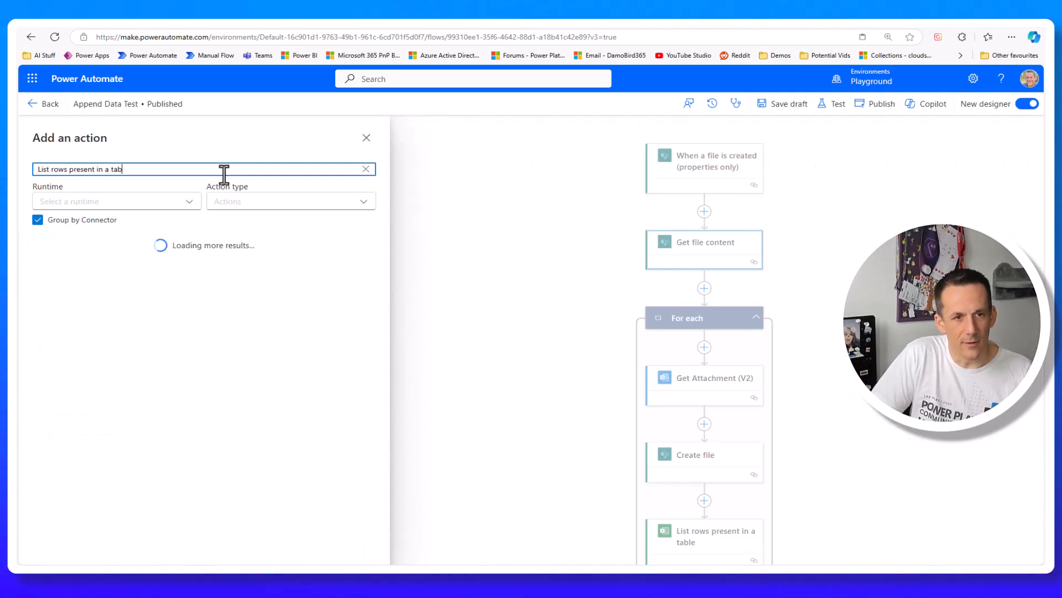
pyautogui.click(260, 280)
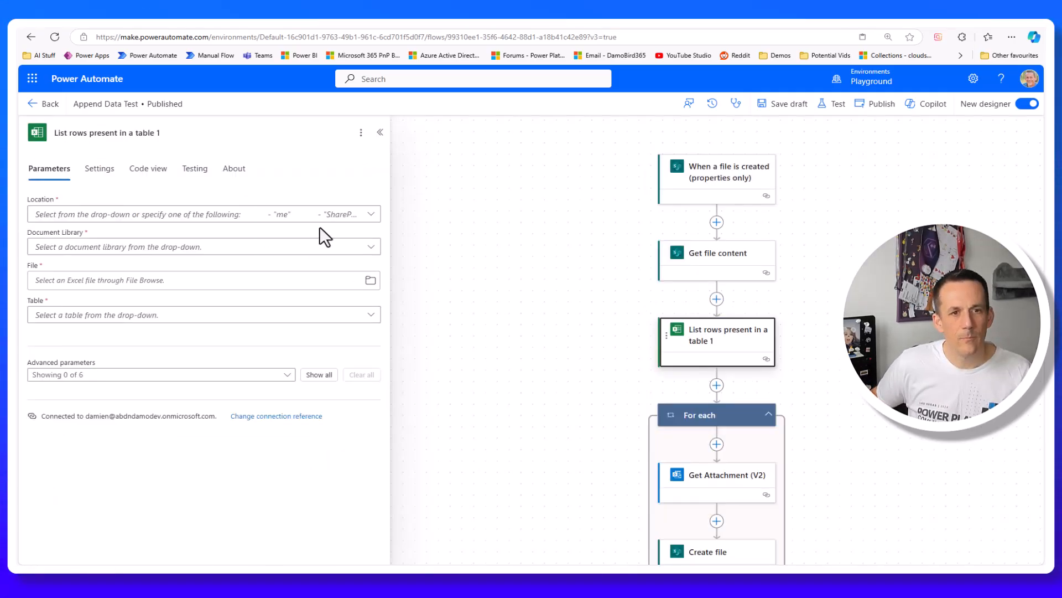
# Step: Set the new List rows action's location to SharePoint Site - October 2024 and its document library to Documents
pyautogui.click(370, 220)
pyautogui.scroll(-15, 474, 441)
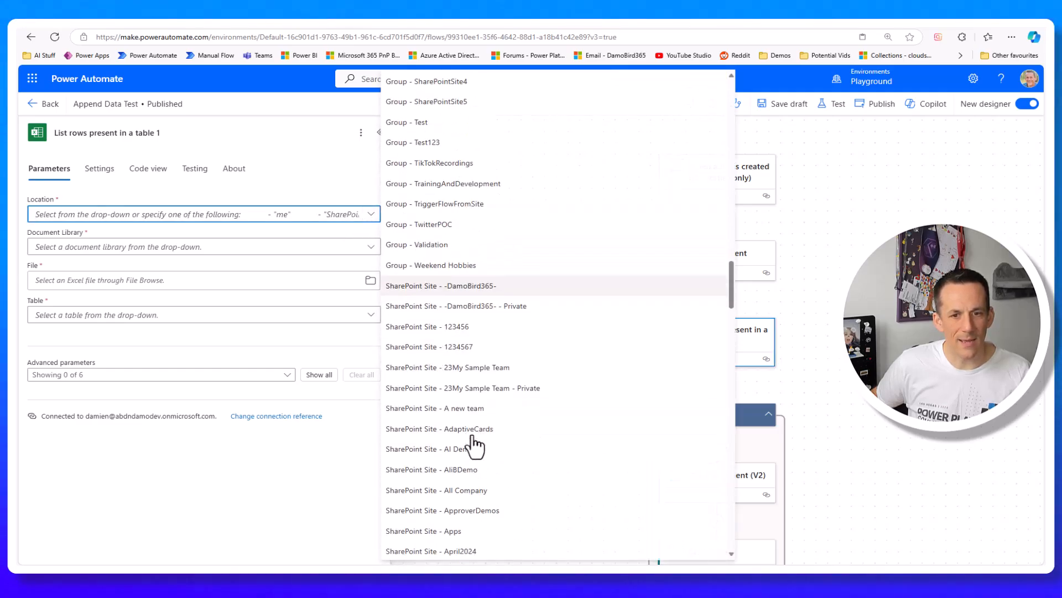
pyautogui.click(491, 124)
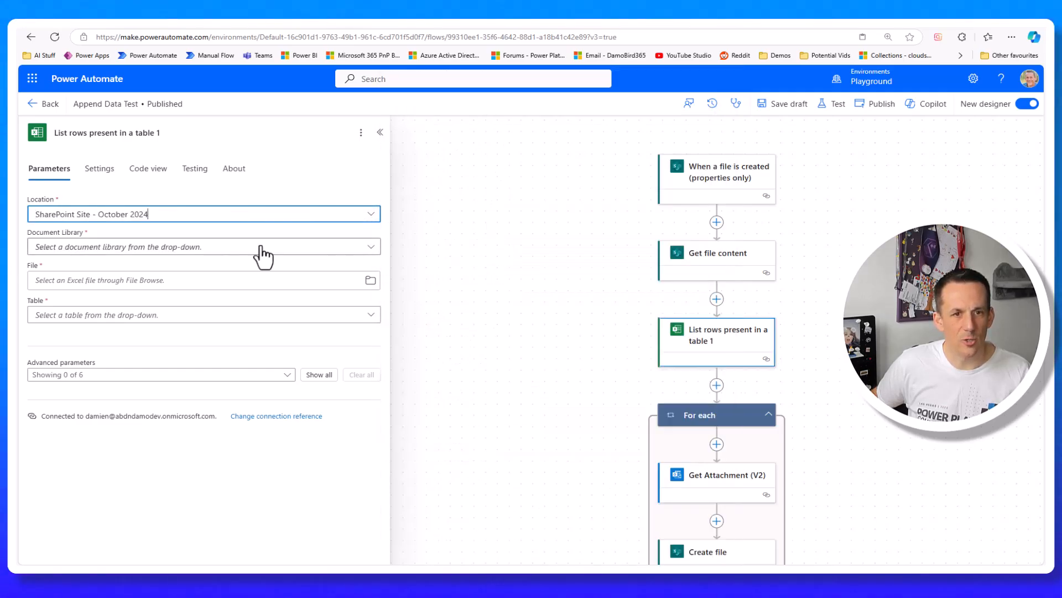
pyautogui.click(85, 248)
pyautogui.click(127, 263)
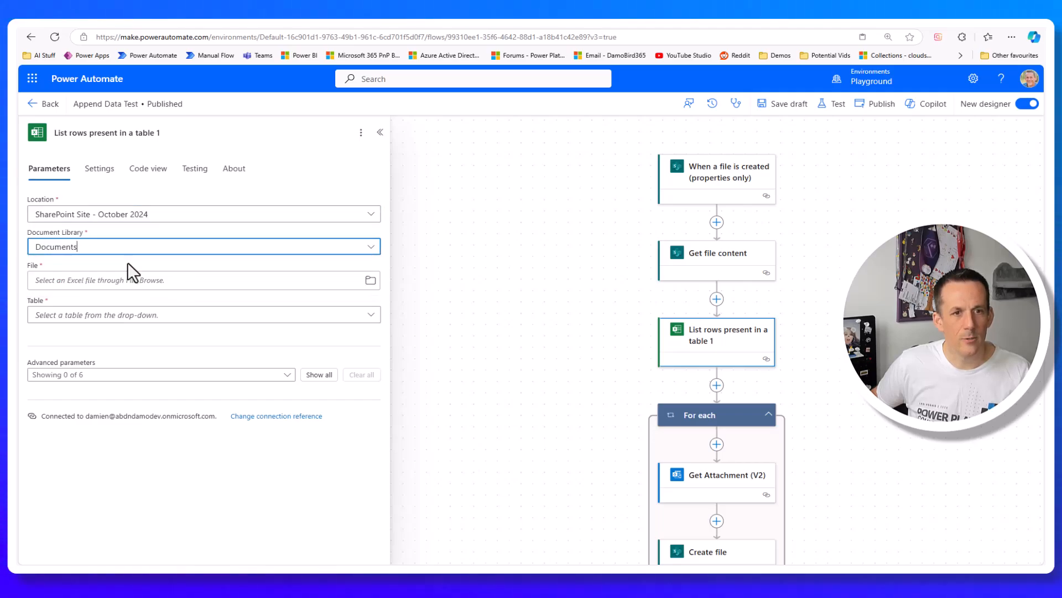
# Step: Set the List rows action's file to the trigger's Full Path and its table to the custom value Table1
pyautogui.click(275, 283)
pyautogui.click(23, 275)
pyautogui.write('path')
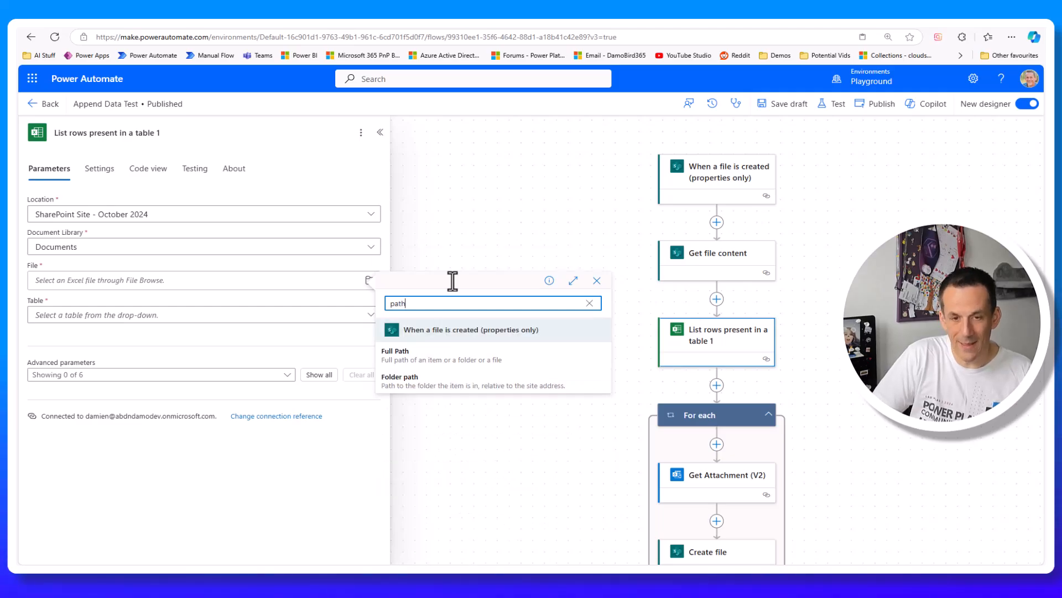
pyautogui.click(457, 362)
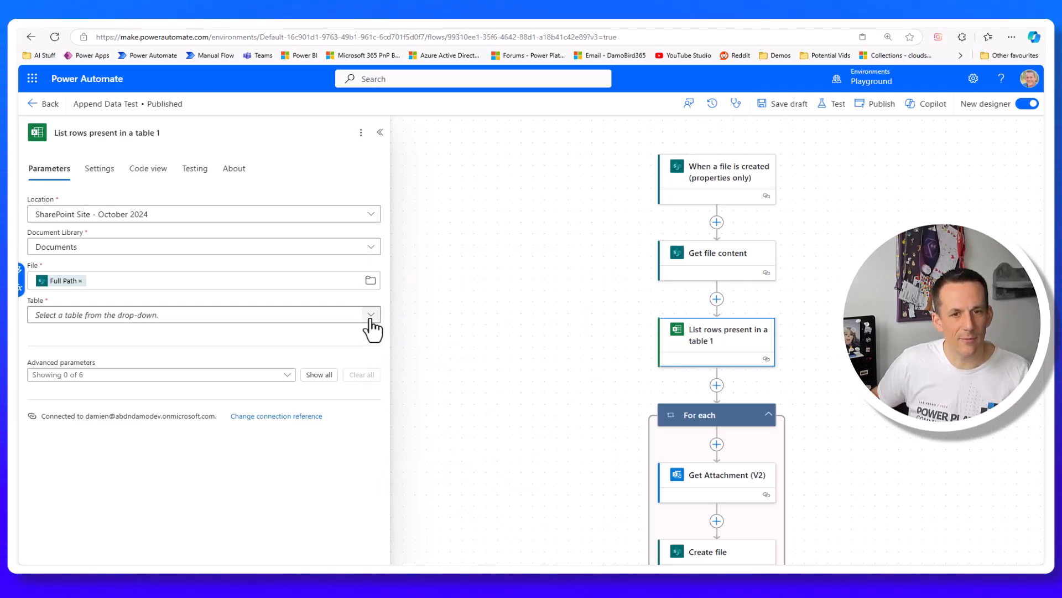
pyautogui.click(320, 315)
pyautogui.write('Table1')
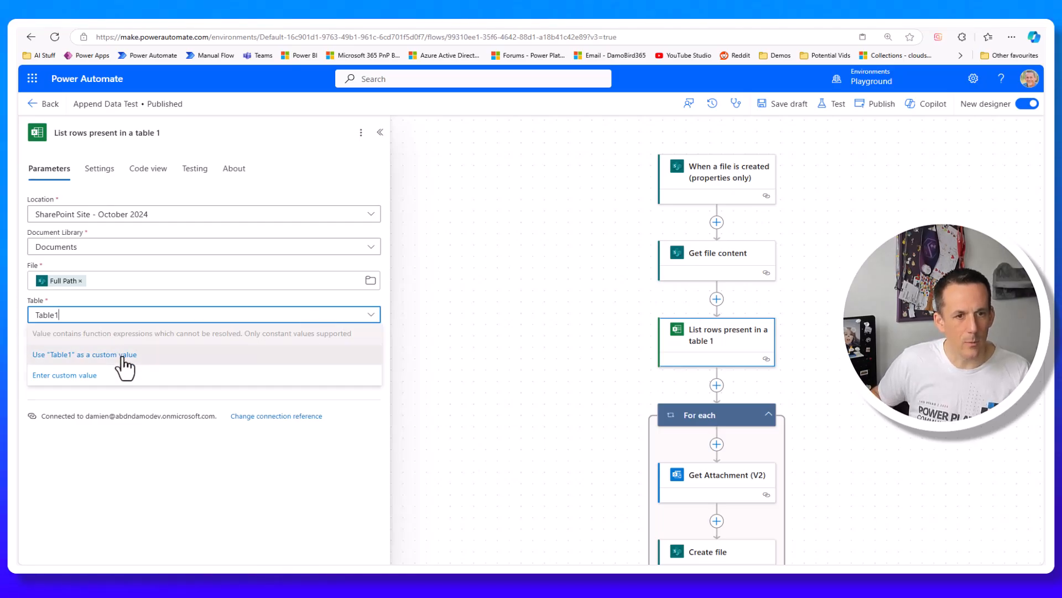
pyautogui.click(125, 357)
# Step: Copy the Select 1 action from the For each loop and paste it after List rows present in a table 1
pyautogui.scroll(-5, 483, 426)
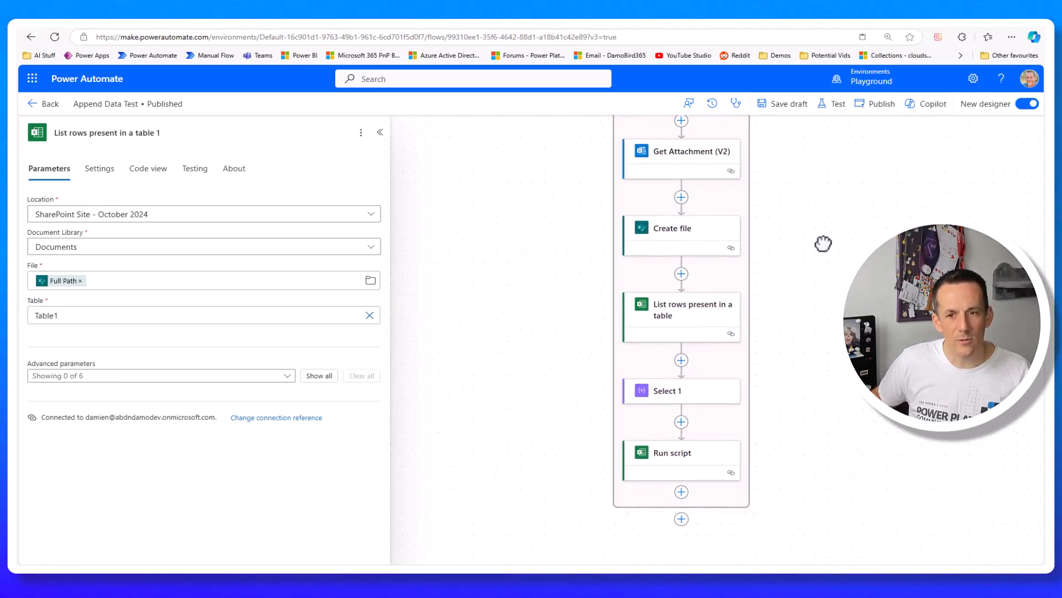
pyautogui.scroll(1, 819, 239)
pyautogui.click(713, 437)
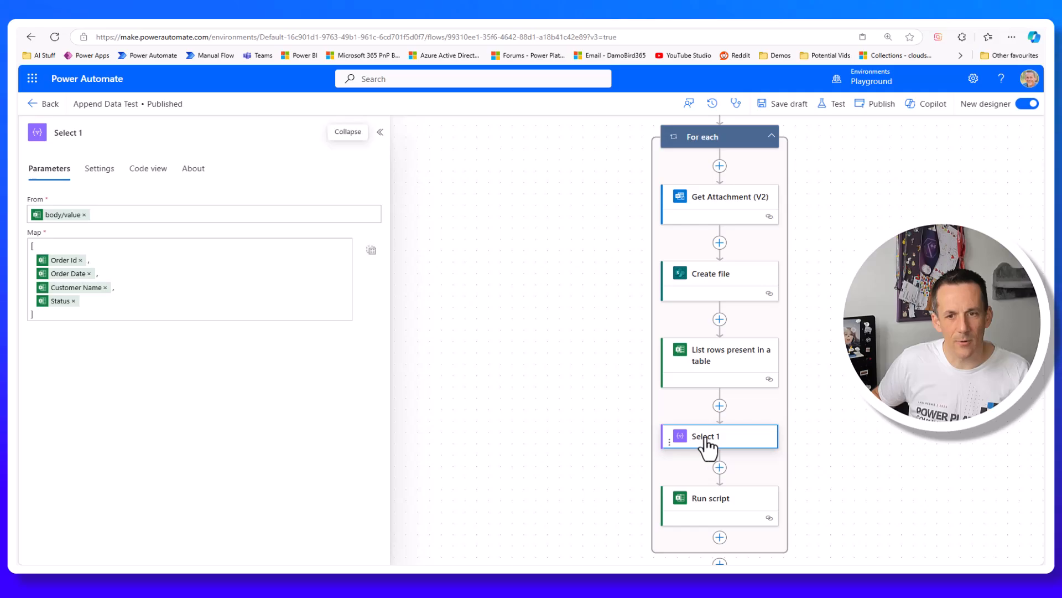
pyautogui.rightClick(706, 443)
pyautogui.click(755, 471)
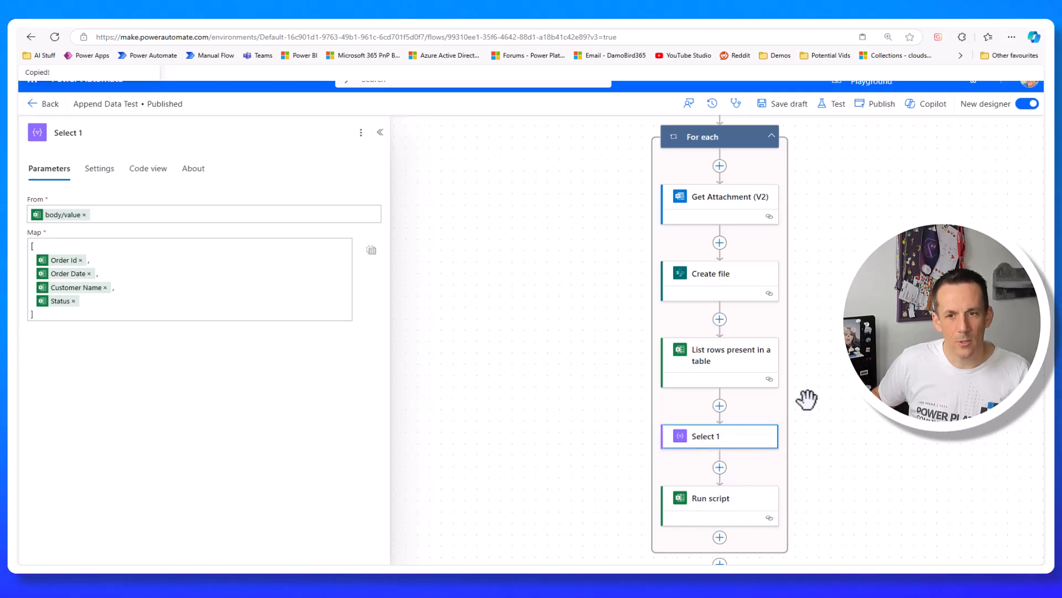
pyautogui.scroll(5, 814, 432)
pyautogui.click(690, 346)
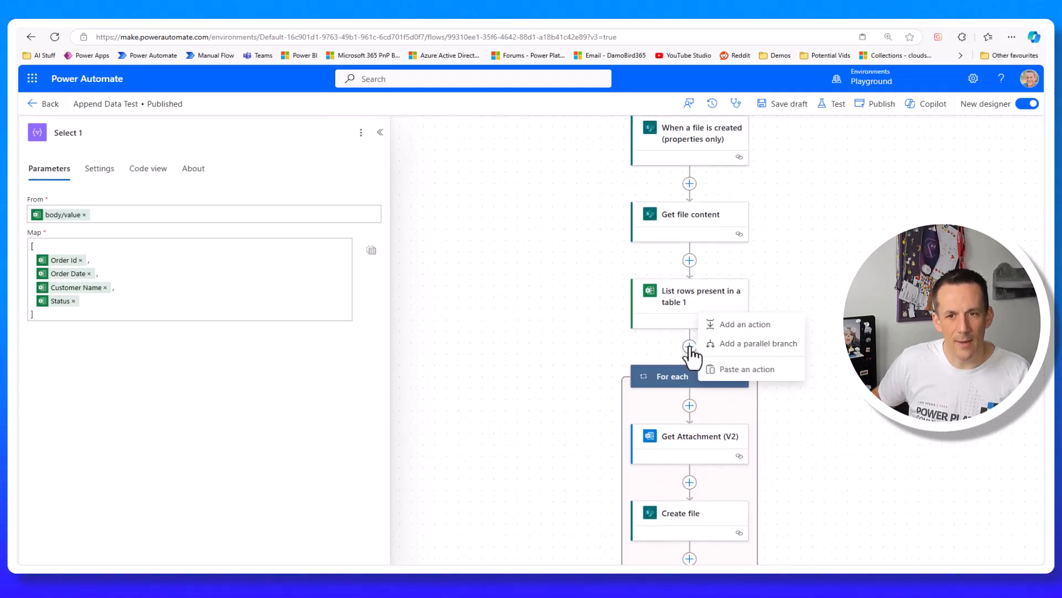
pyautogui.click(741, 369)
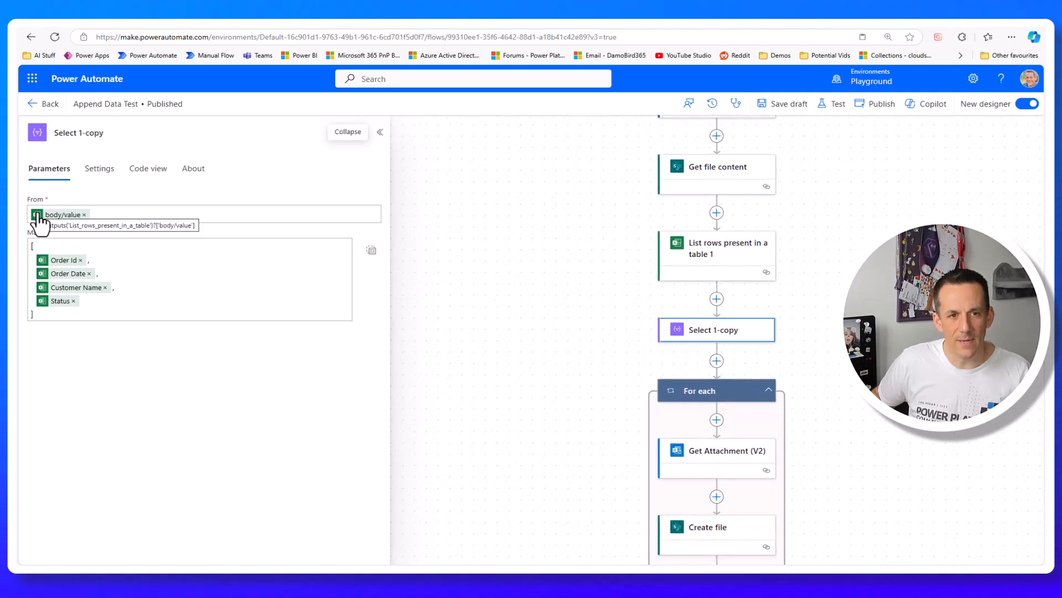
# Step: Replace the copied Select action's From input with body/value of List rows present in a table 1
pyautogui.click(84, 215)
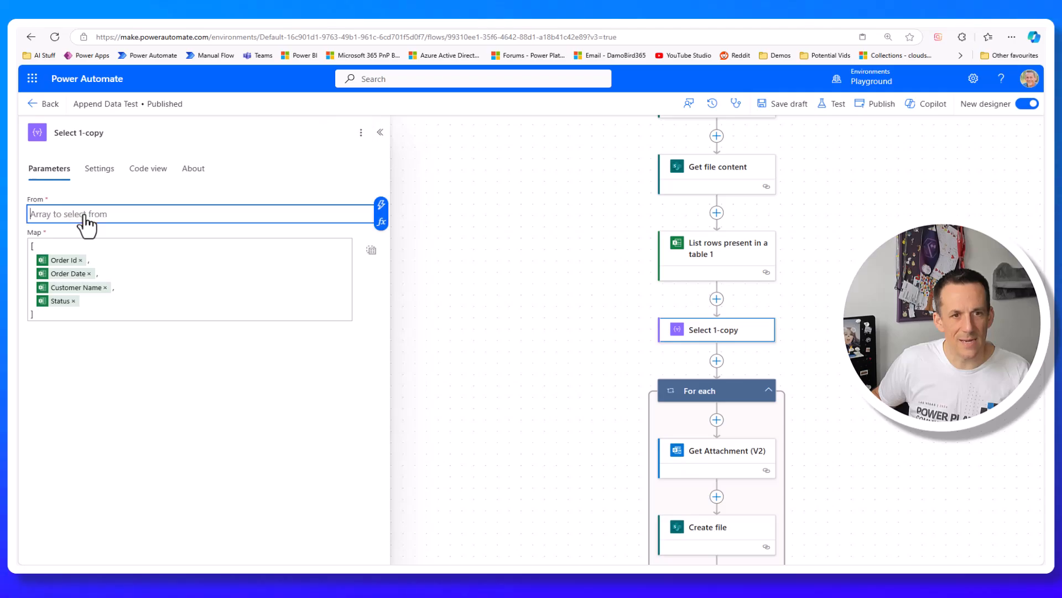
pyautogui.click(382, 205)
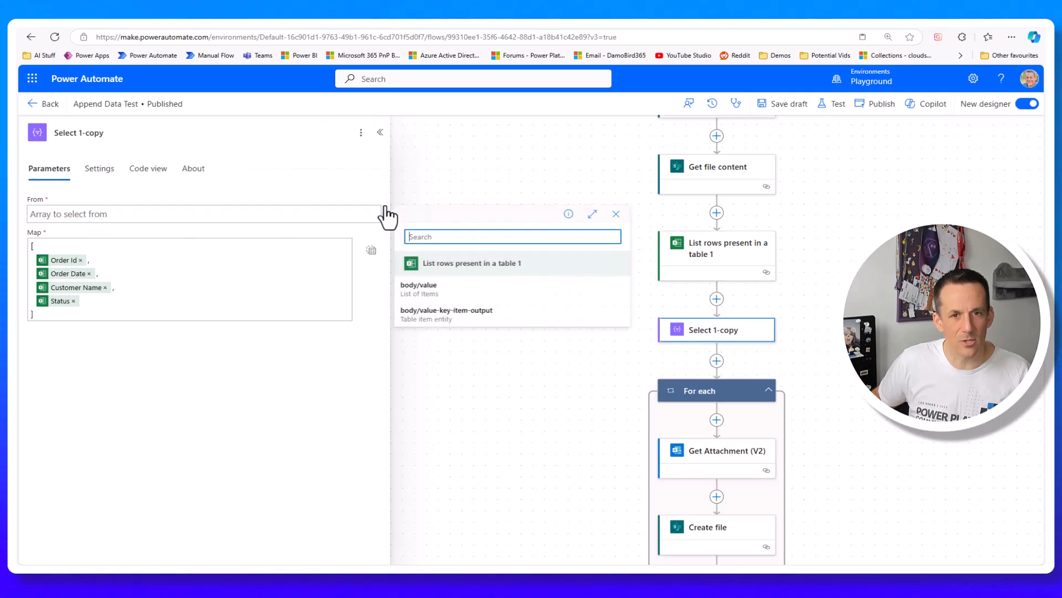
pyautogui.click(469, 288)
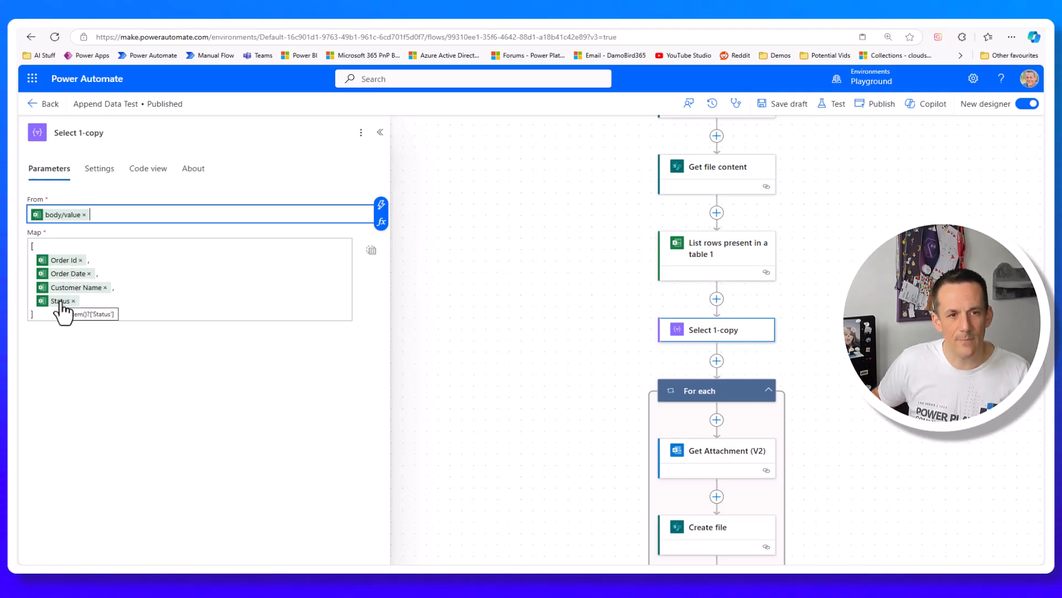
# Step: Copy the Run script action from the For each loop and paste it directly after Select 1-copy
pyautogui.scroll(-5, 846, 380)
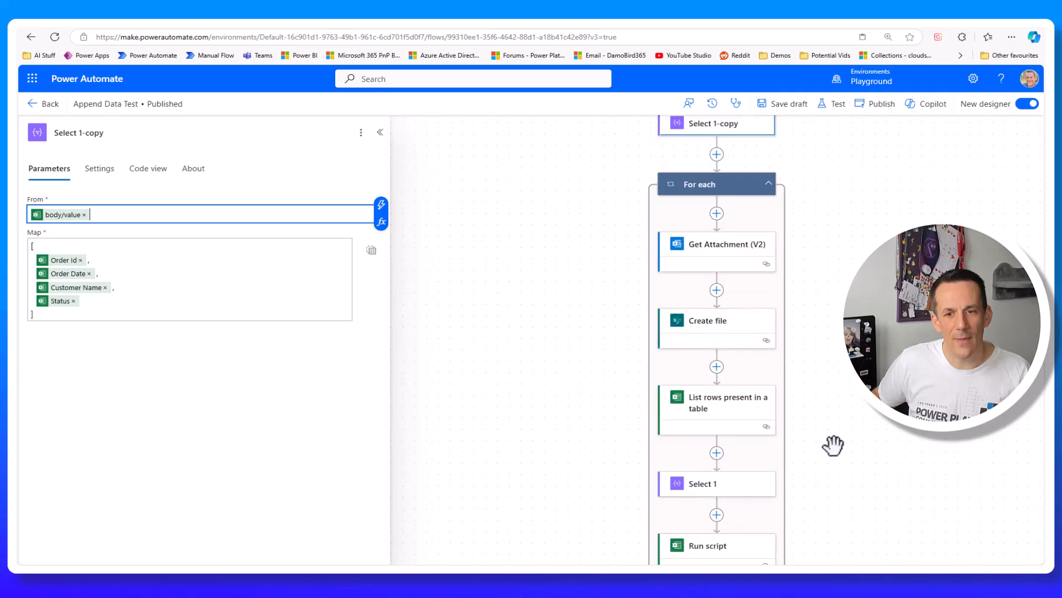
pyautogui.click(722, 495)
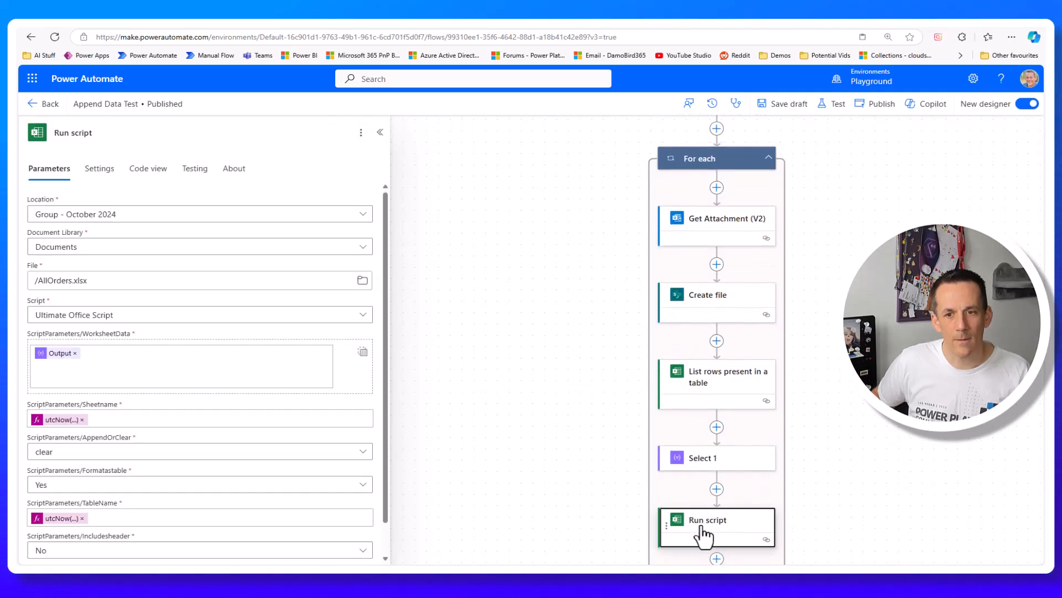
pyautogui.rightClick(701, 525)
pyautogui.click(741, 552)
pyautogui.scroll(2, 717, 218)
pyautogui.click(717, 205)
pyautogui.click(777, 229)
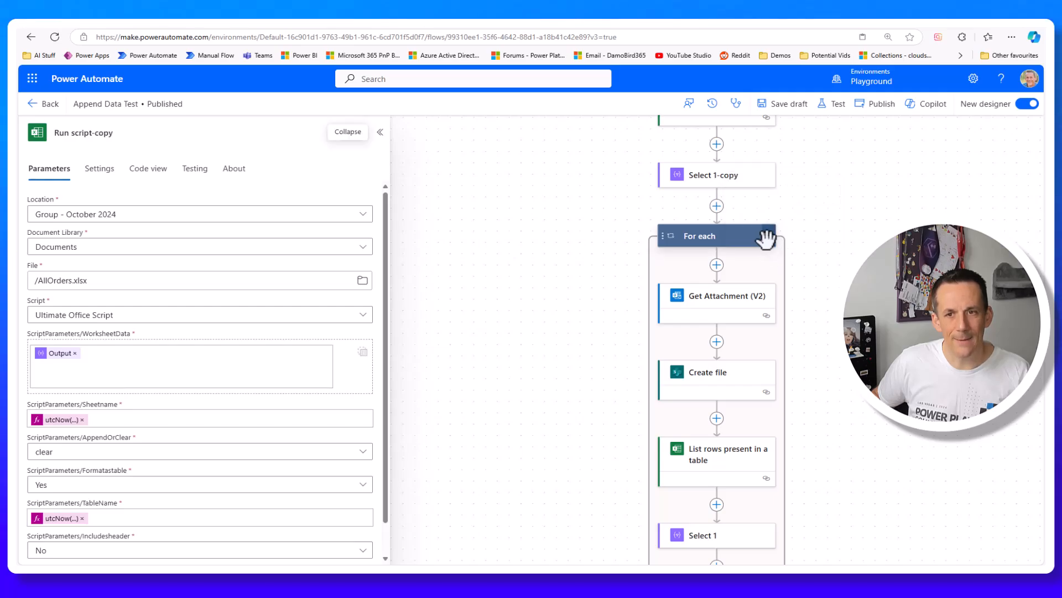
# Step: Delete the For each loop together with all its child actions
pyautogui.scroll(2, 758, 260)
pyautogui.rightClick(722, 408)
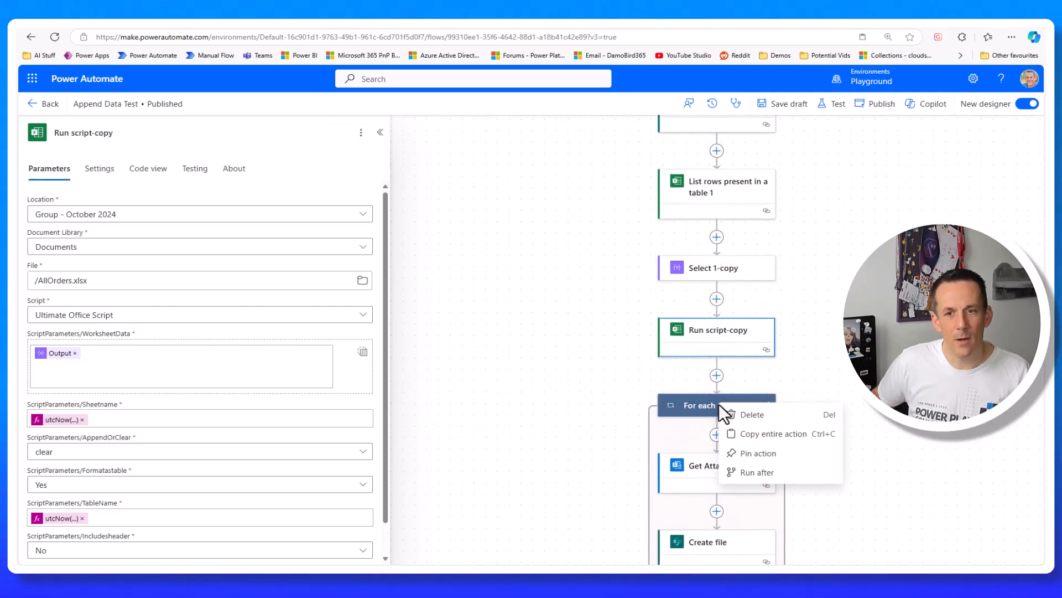
pyautogui.click(753, 416)
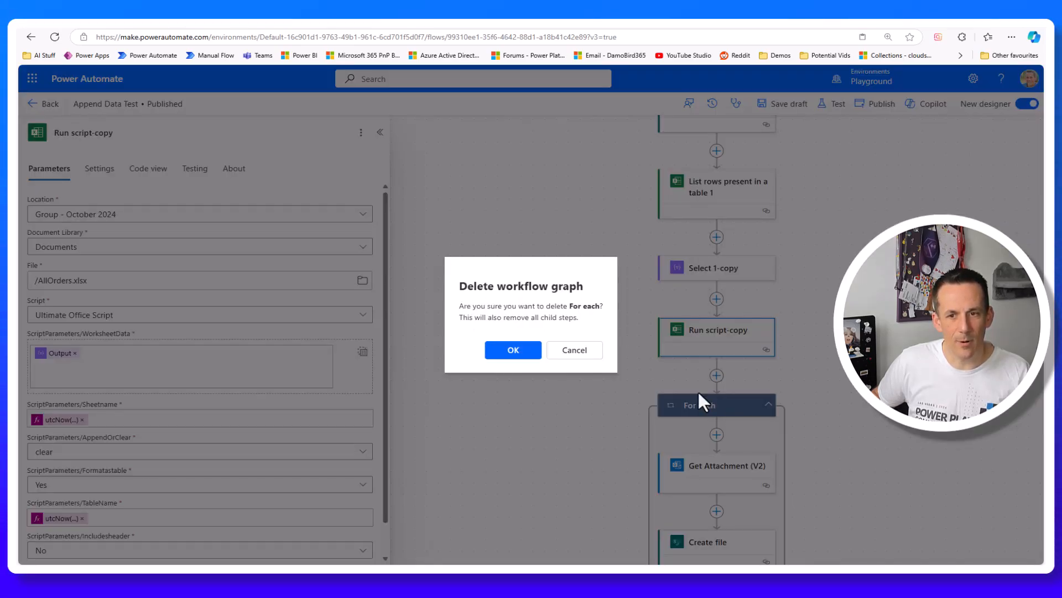
pyautogui.click(504, 351)
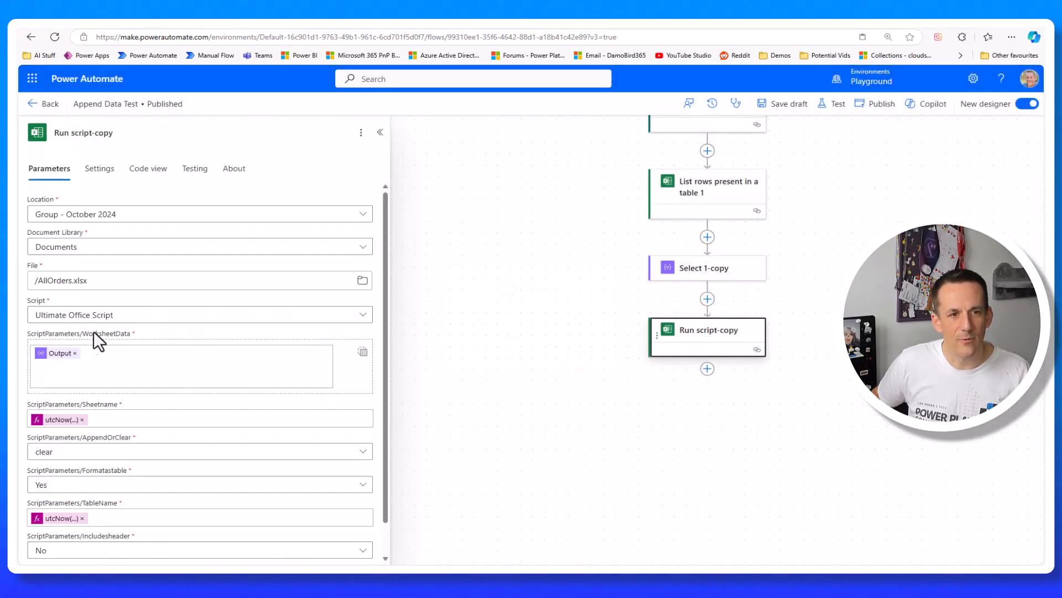
# Step: Replace the WorksheetData value in Run script-copy with the Output of Select 1-copy
pyautogui.click(75, 353)
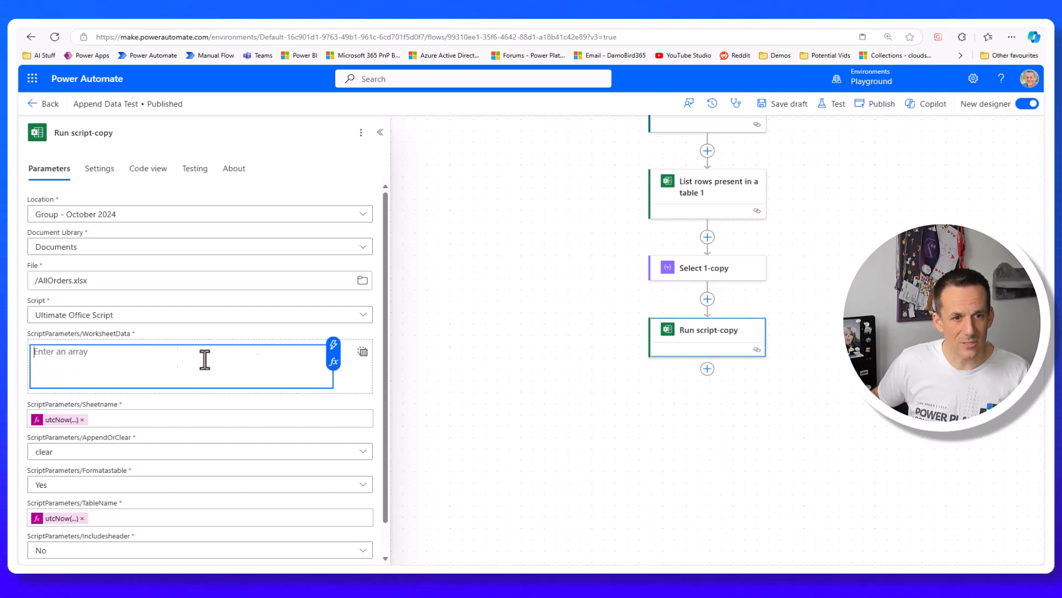
pyautogui.click(333, 345)
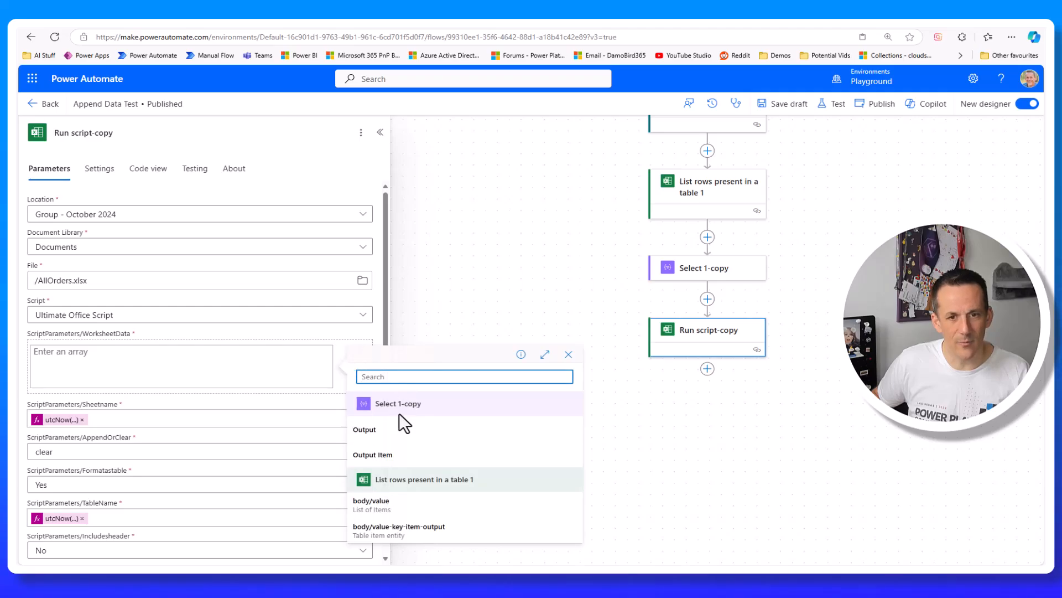
pyautogui.click(390, 435)
# Step: Set Run script-copy's AppendOrClear parameter to append and Formatastable to No
pyautogui.scroll(-1, 145, 408)
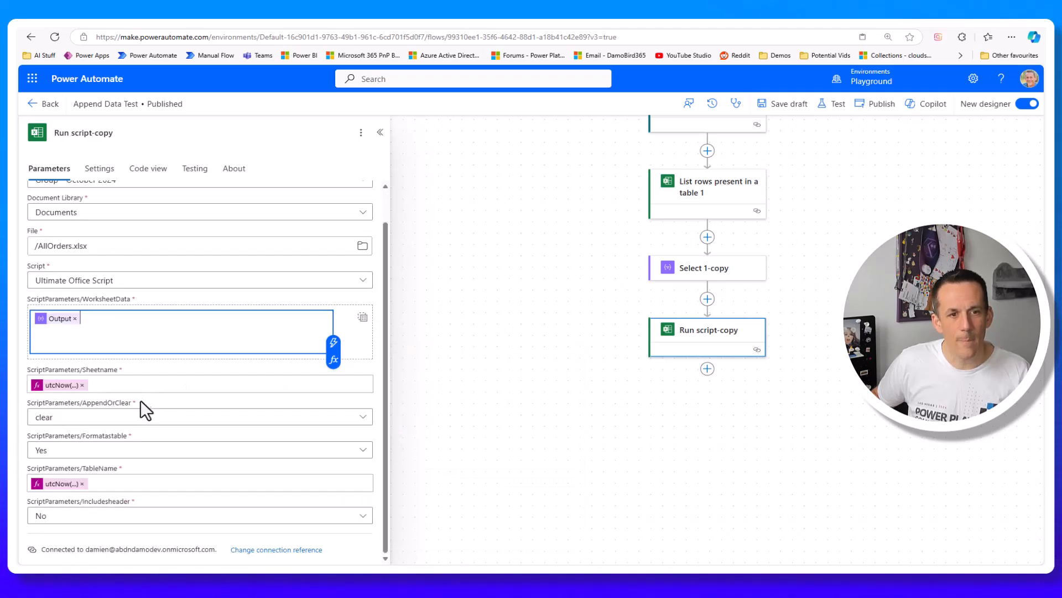
pyautogui.click(133, 426)
pyautogui.click(134, 431)
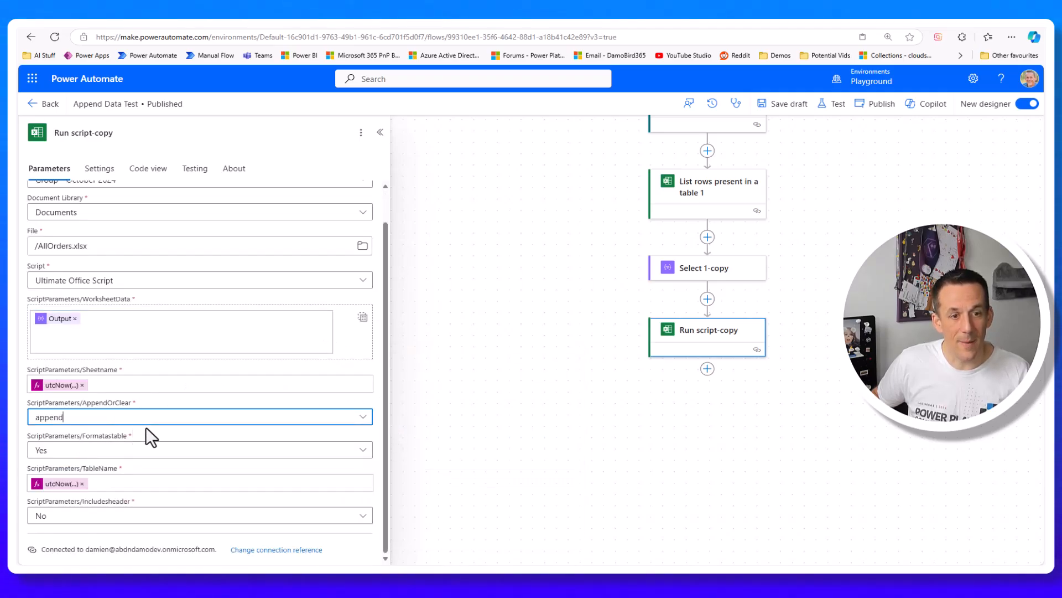
pyautogui.click(81, 452)
pyautogui.click(62, 468)
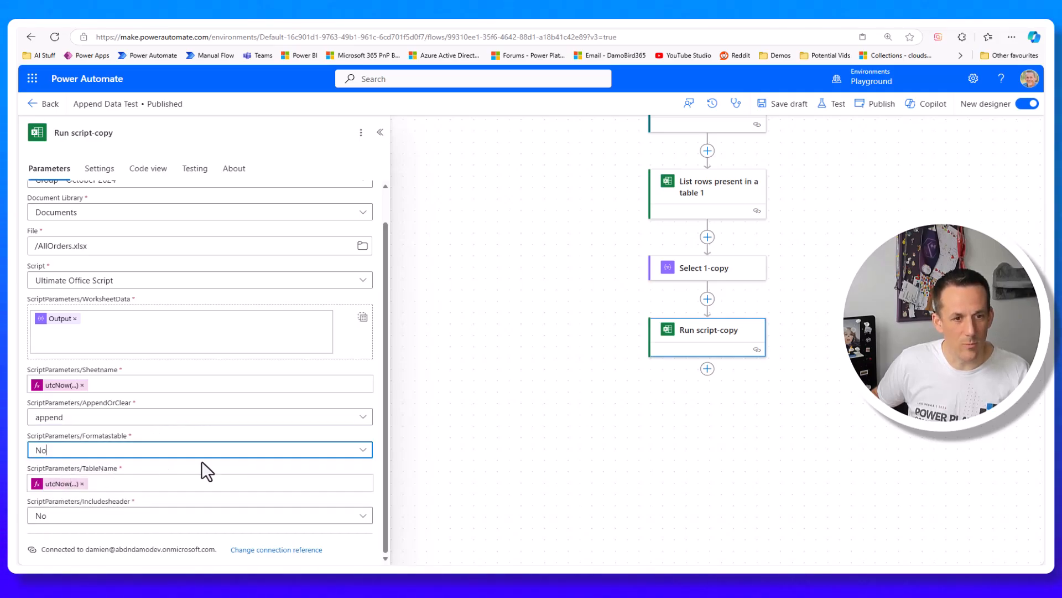
# Step: Start a test of the flow and trigger it by adding a file to the NewUploads folder in SharePoint
pyautogui.click(835, 105)
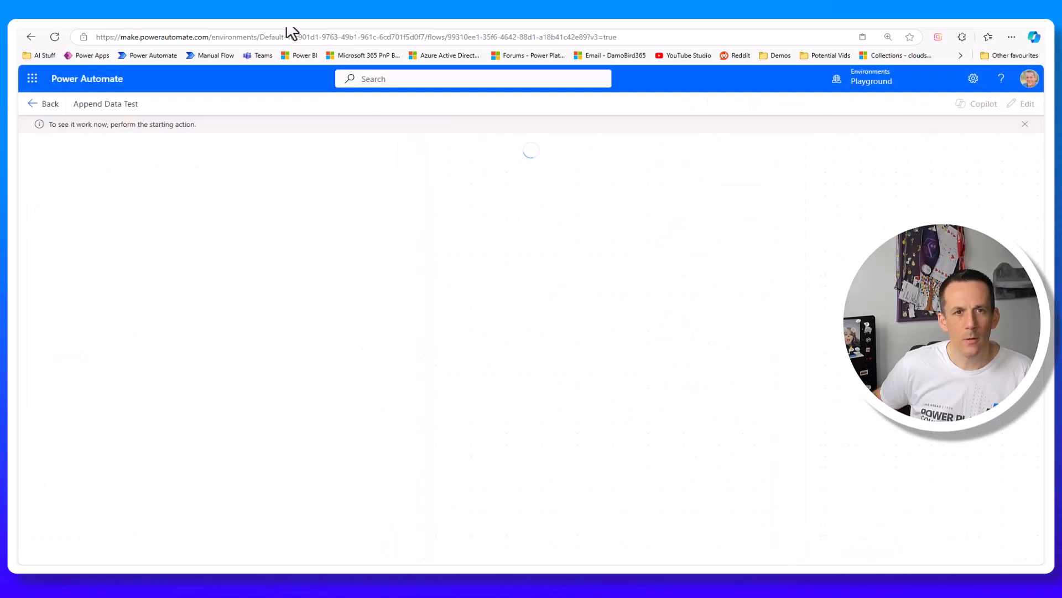
pyautogui.click(264, 25)
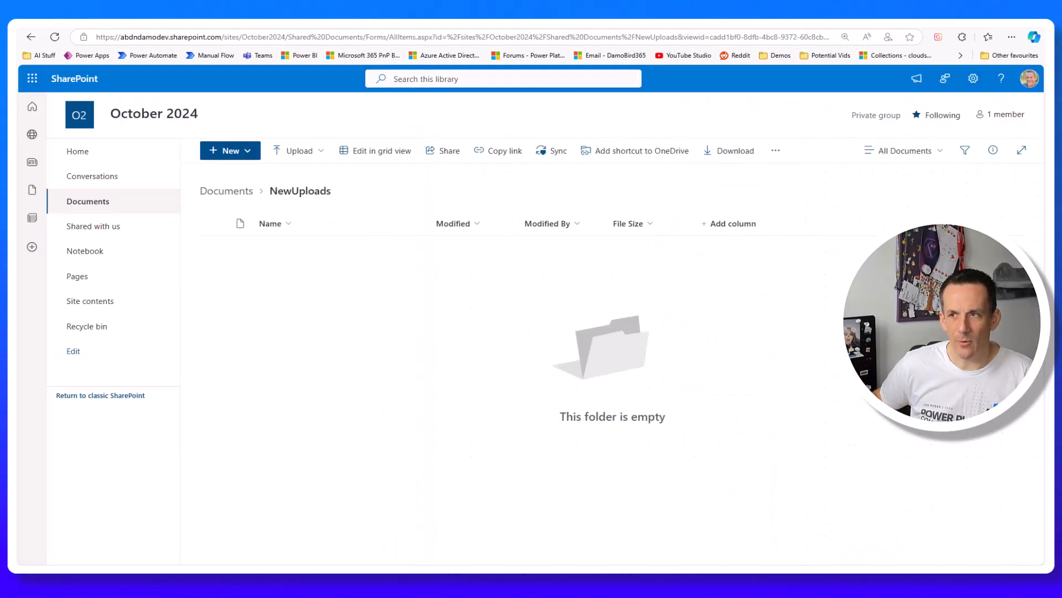
pyautogui.moveTo(921, 124); pyautogui.dragTo(281, 284)
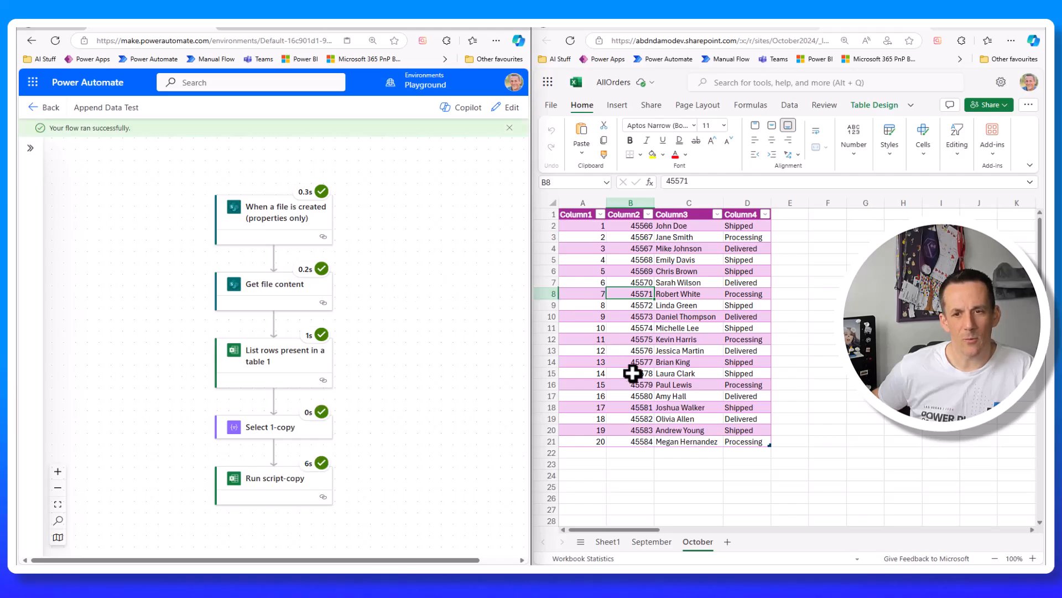
# Step: Examine the order rows in the October sheet of the AllOrders workbook down to the table's end
pyautogui.click(665, 455)
pyautogui.scroll(-12, 642, 310)
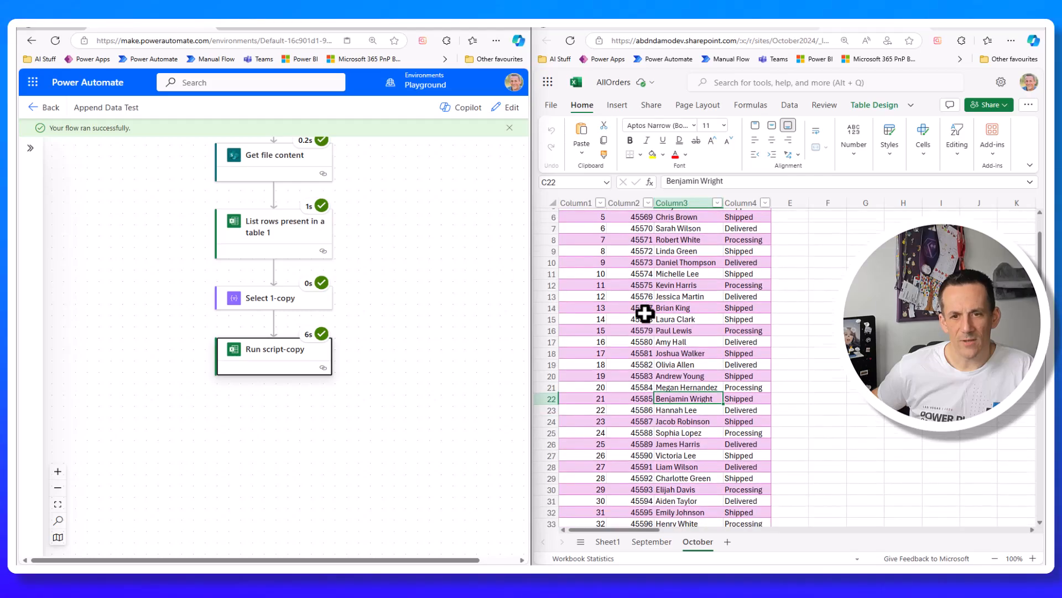
pyautogui.scroll(-17, 649, 326)
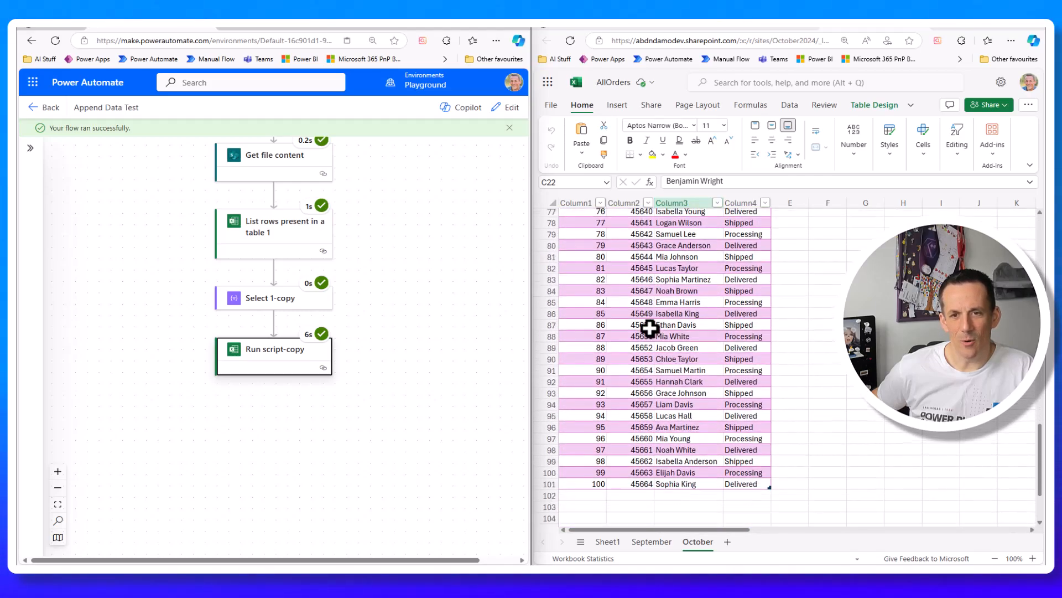